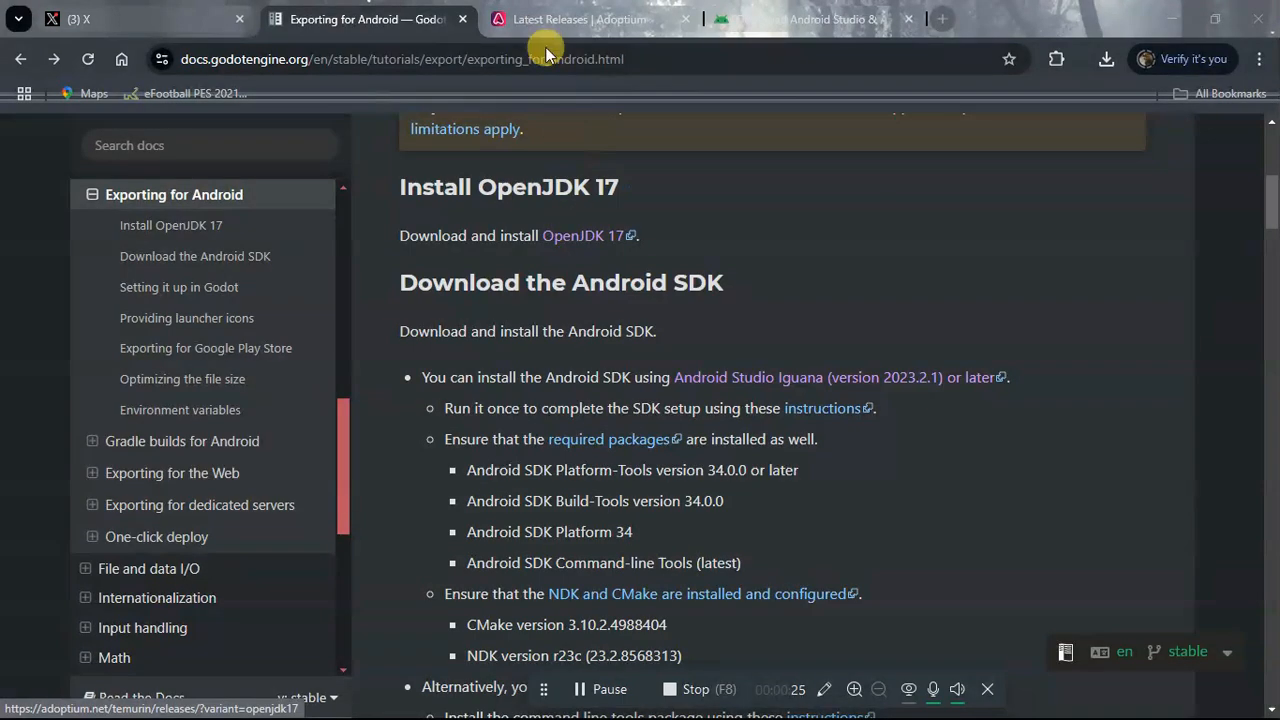
- Open the Adoptium Temurin releases page for OpenJDK 17 and filter the releases to the Windows operating system
click(580, 22)
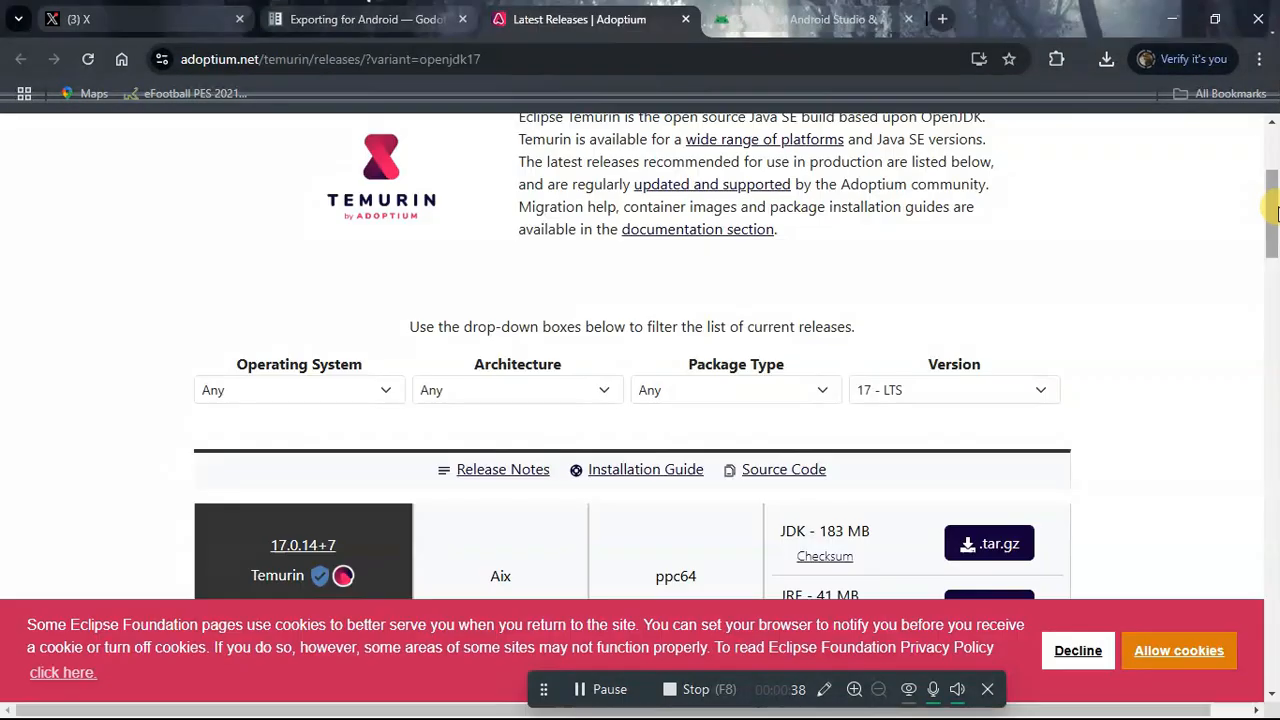
drag(1271, 212, 1273, 248)
scroll(1275, 248, up, 1)
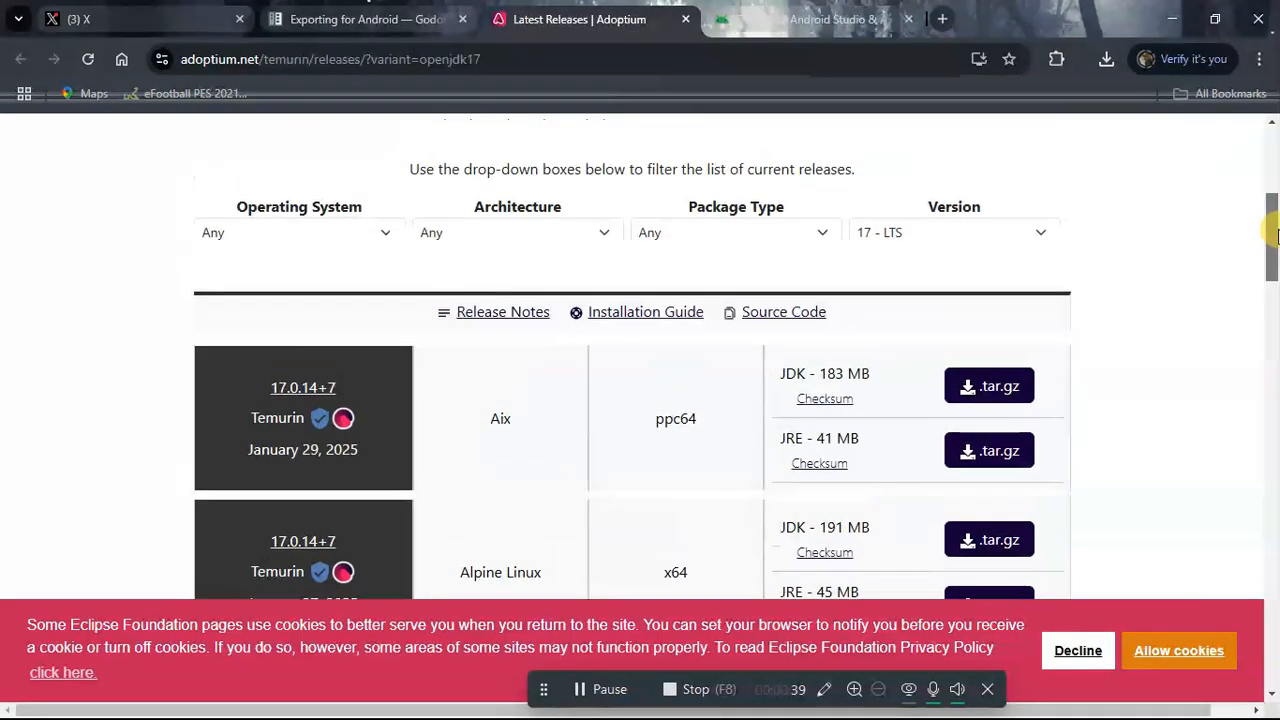
click(384, 236)
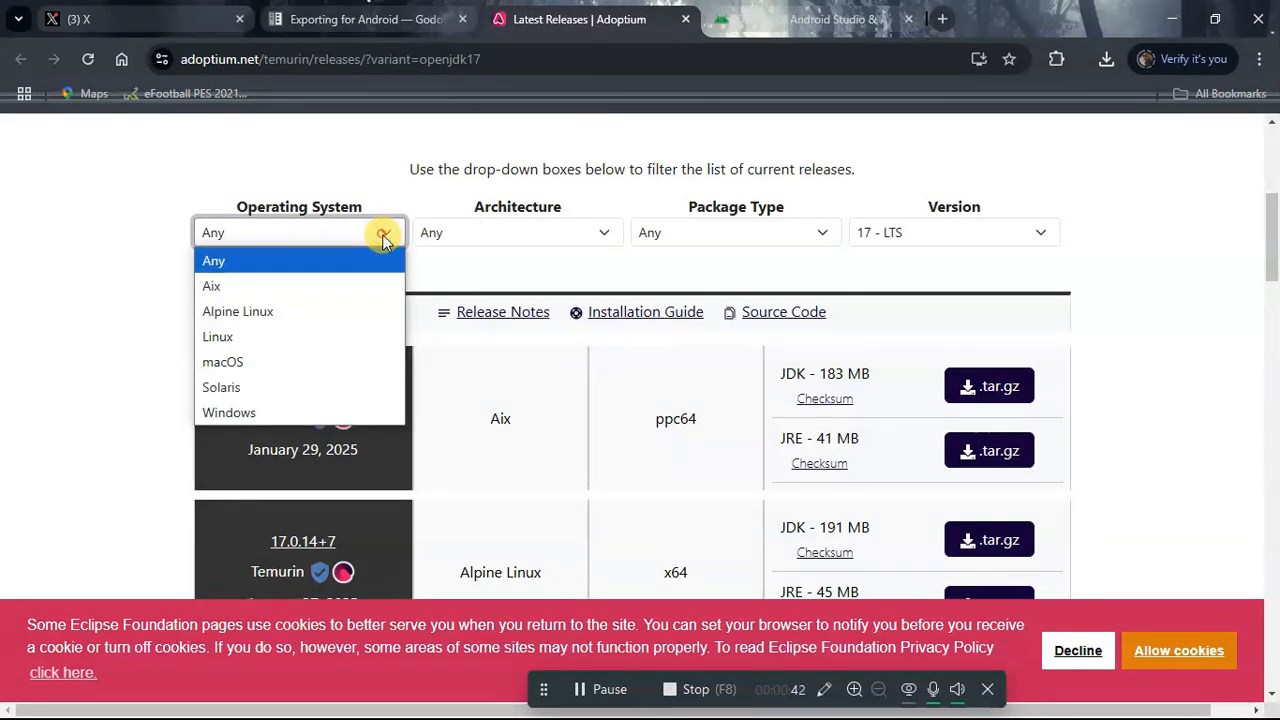
click(263, 412)
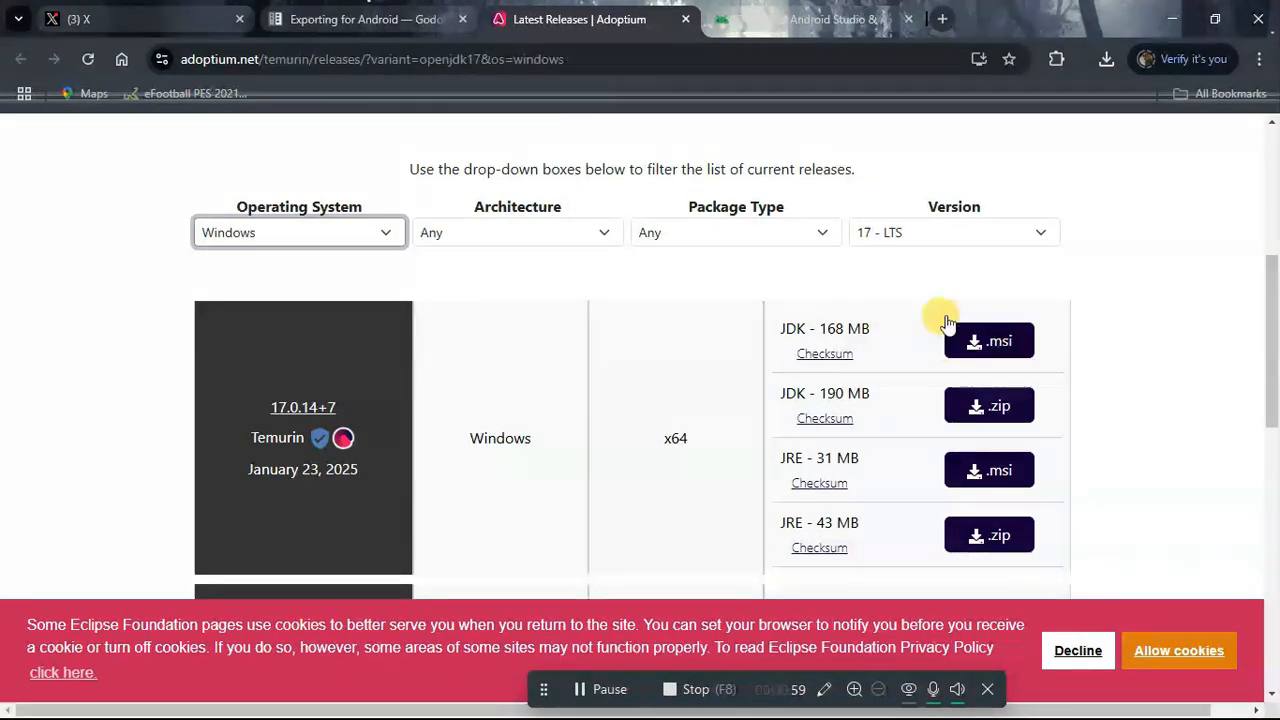
- Review the Android SDK requirements in the Godot Android export docs and the Android Studio download page
click(362, 22)
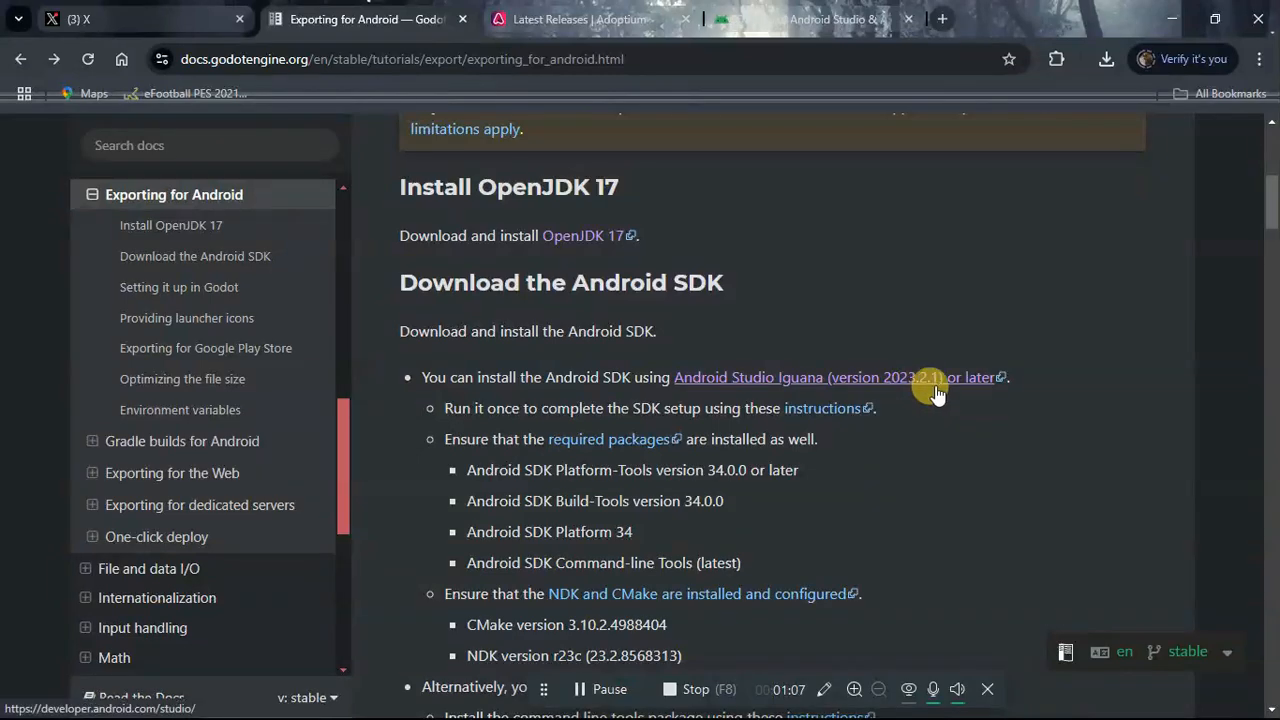
click(771, 25)
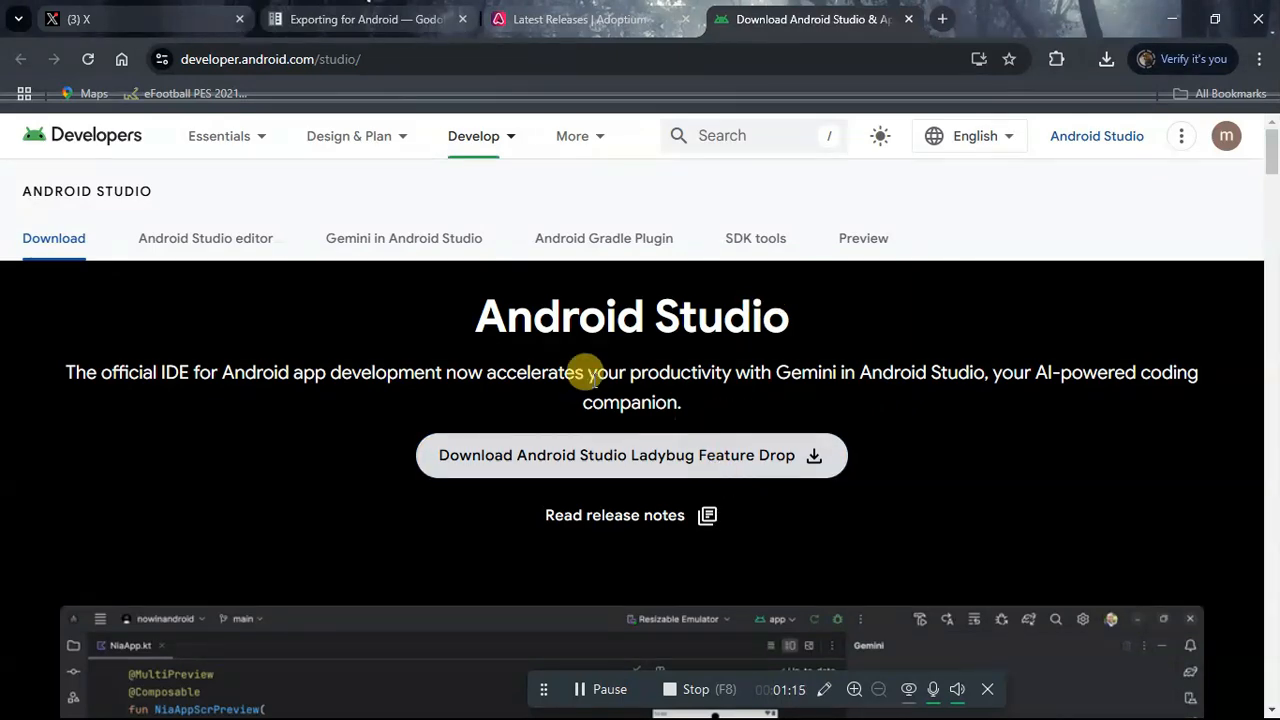
click(390, 27)
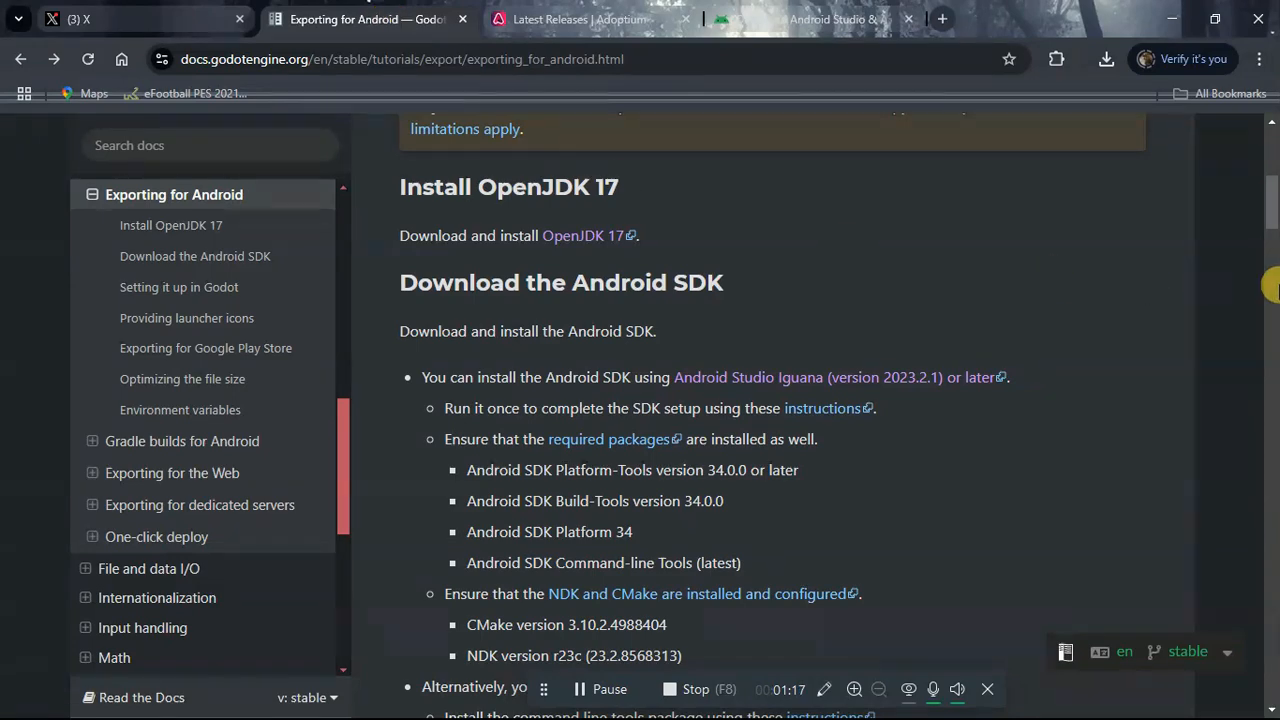
drag(1270, 205, 1271, 221)
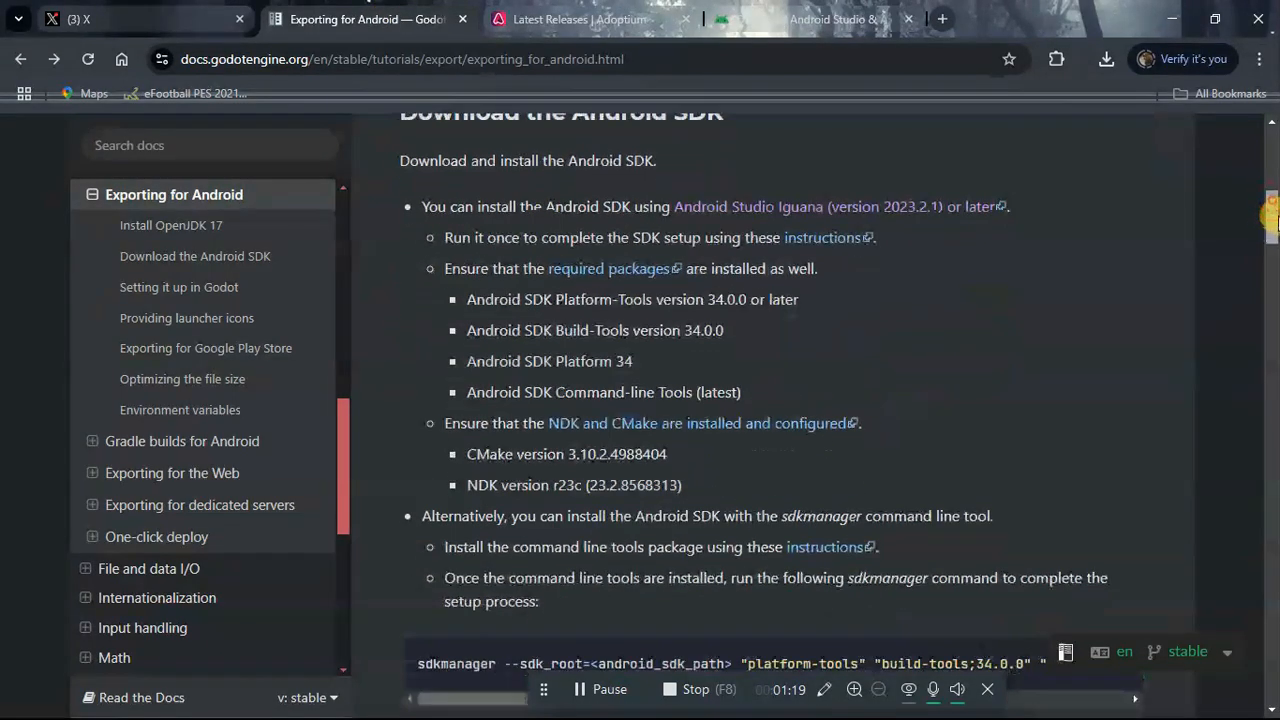
click(797, 29)
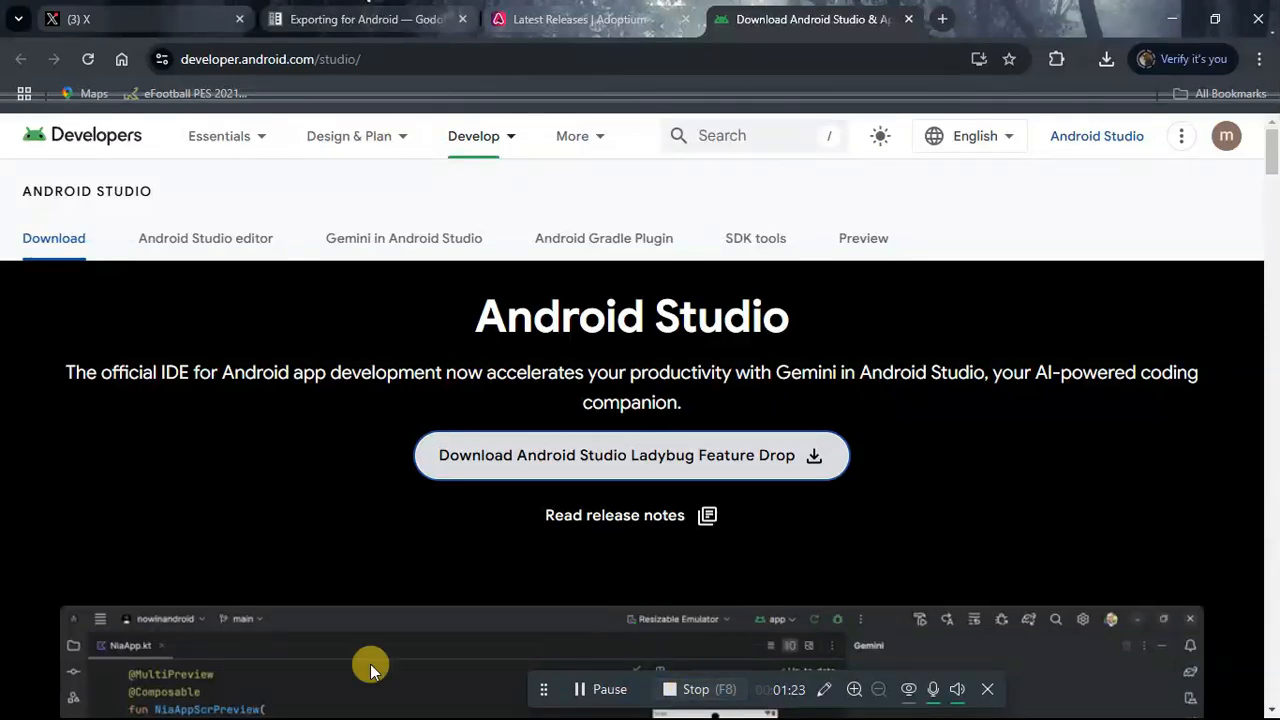
- Launch Android Studio and open its SDK Manager from the welcome window
key(super)
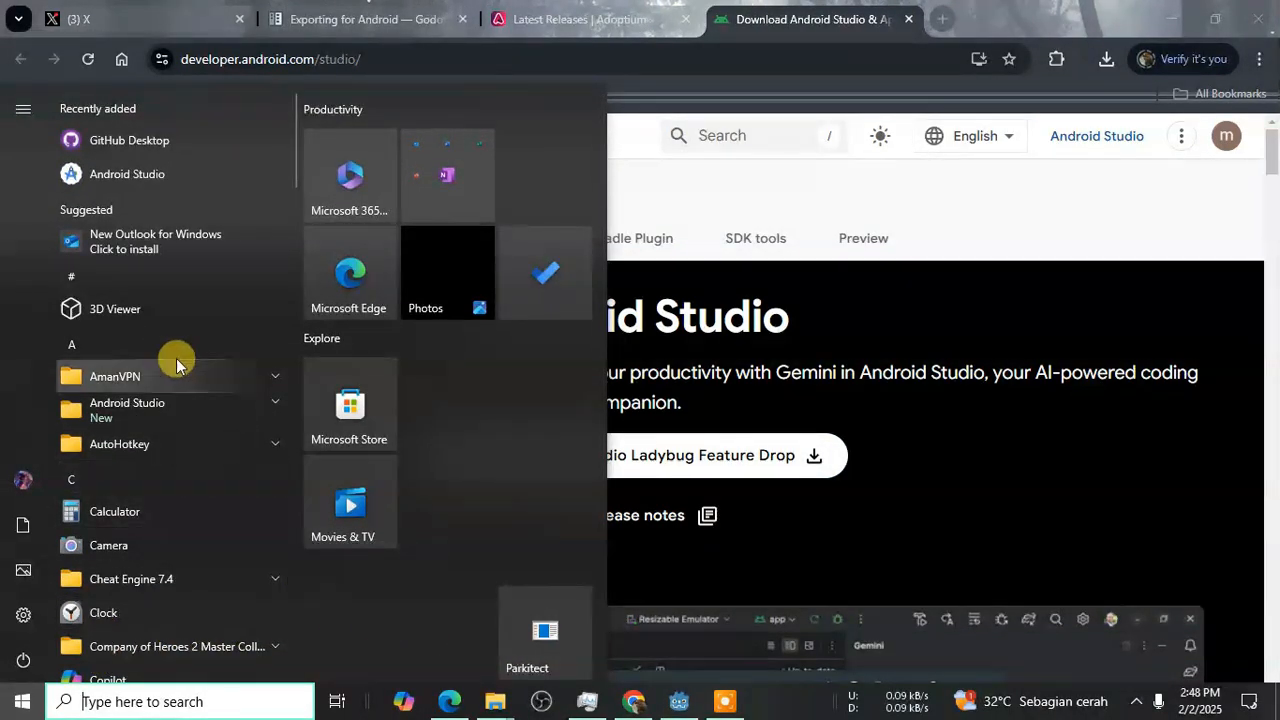
click(163, 175)
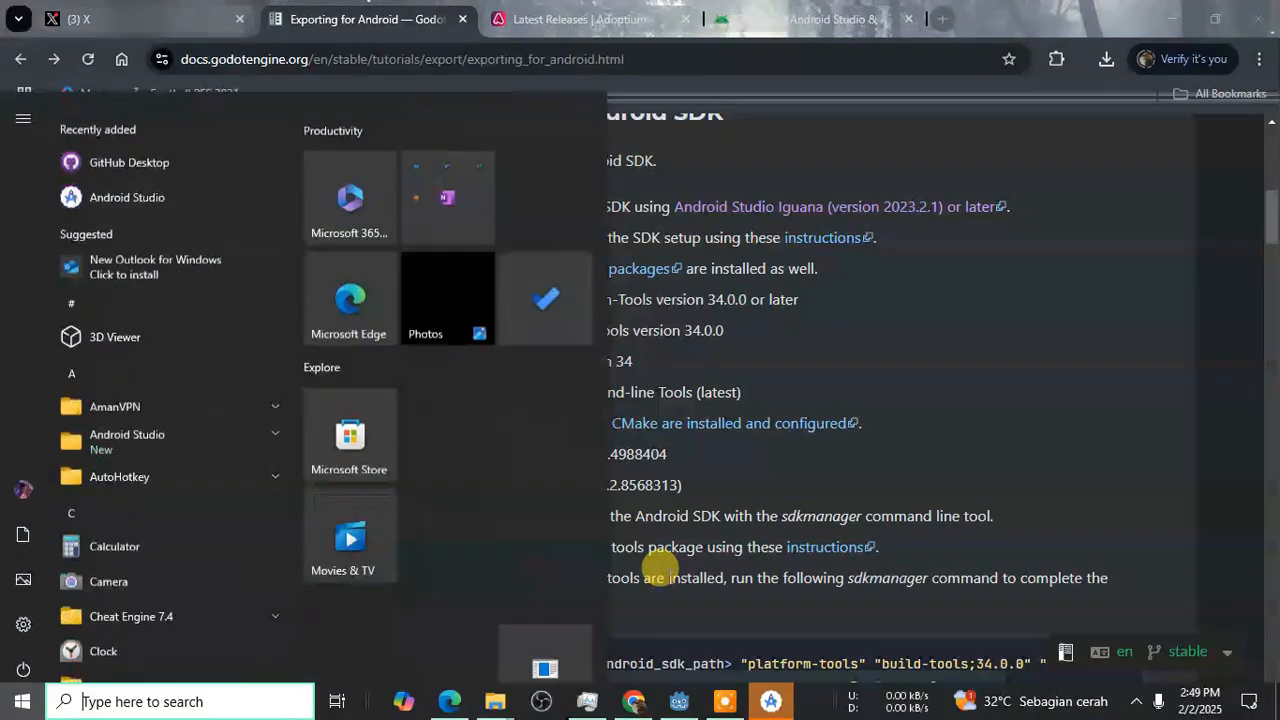
key(super)
click(773, 698)
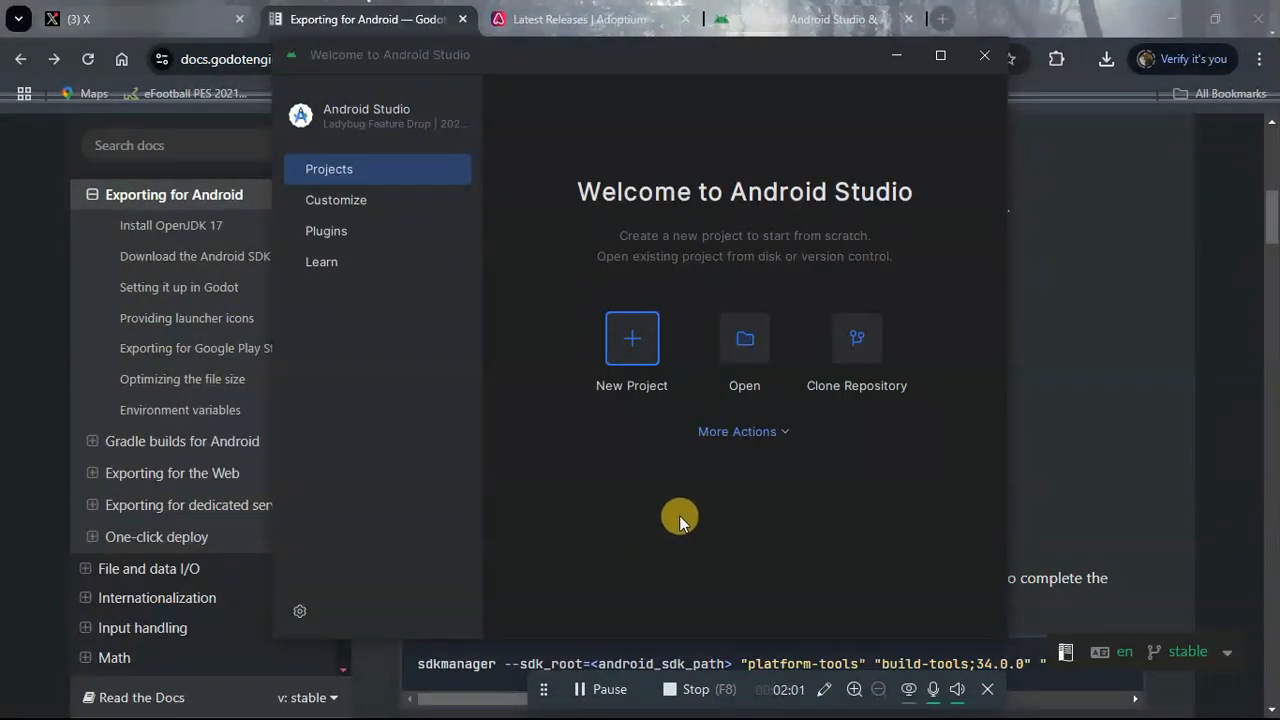
click(757, 433)
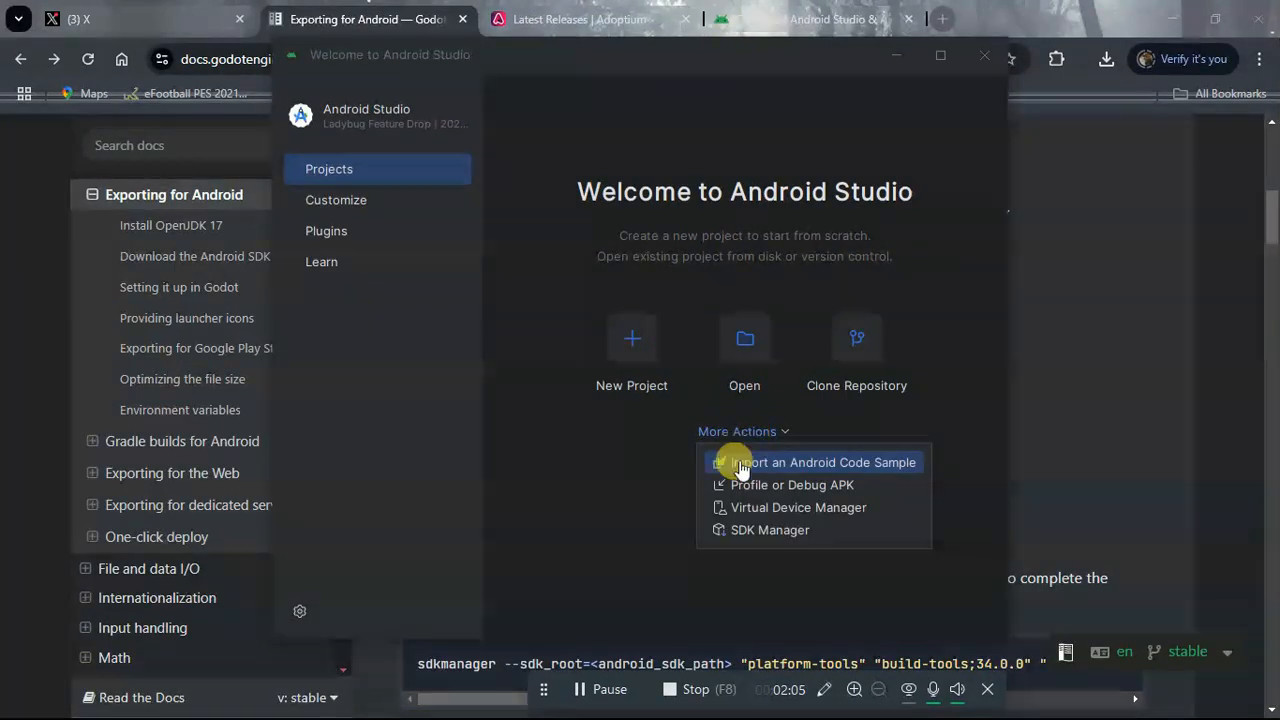
click(764, 531)
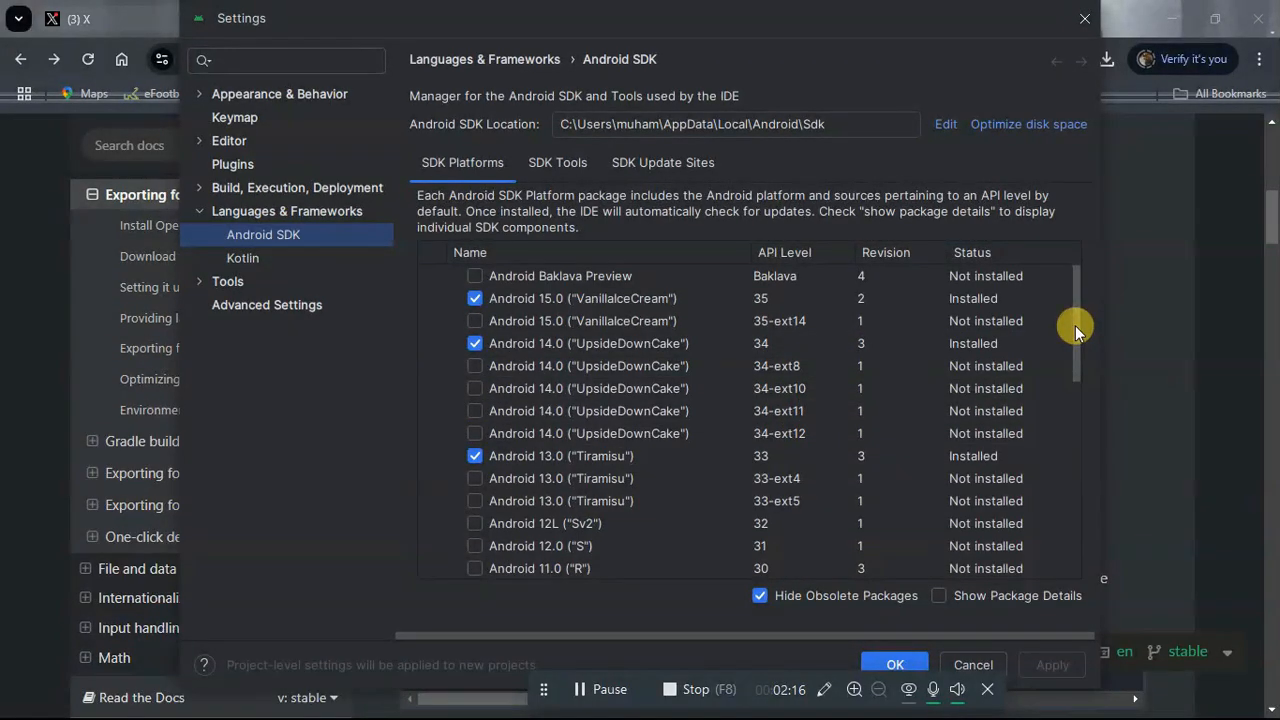
- Show the SDK Tools list, and highlight the Build-Tools version 34.0.0 requirement in the Godot docs
click(571, 166)
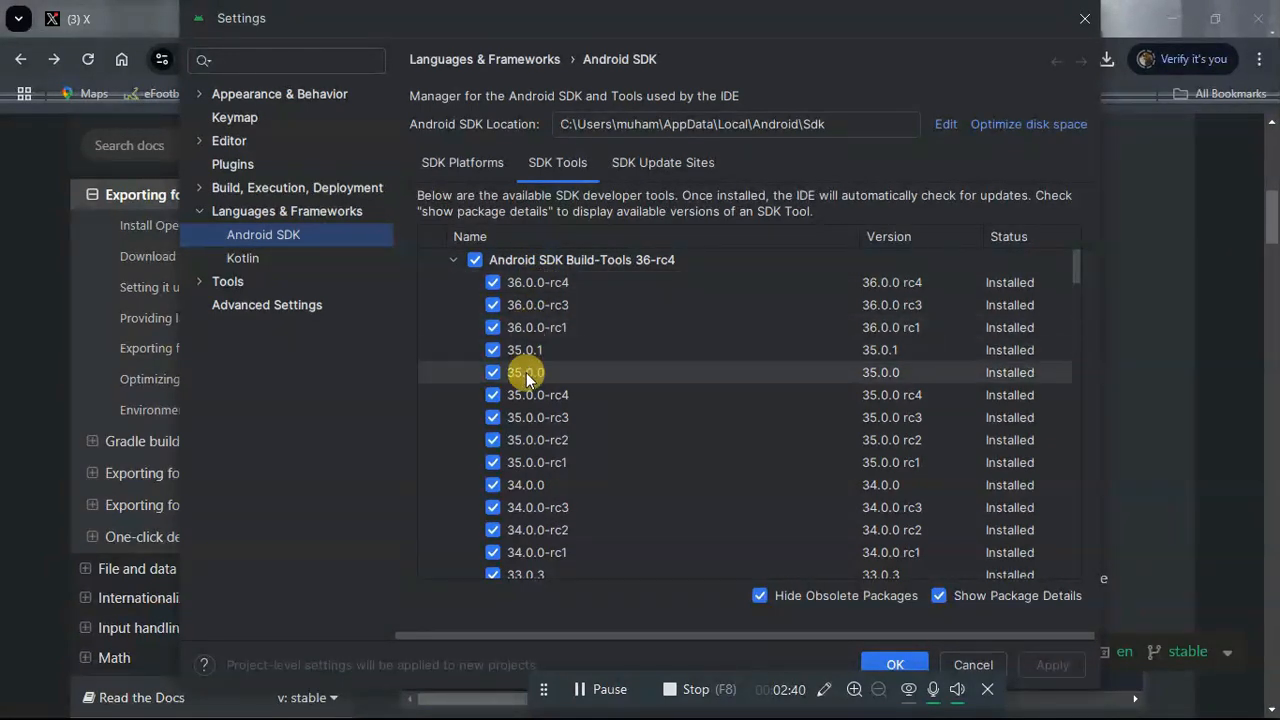
mouse_move(1078, 271)
mouse_down()
mouse_move(1099, 388)
mouse_move(1074, 346)
mouse_move(1079, 294)
mouse_up()
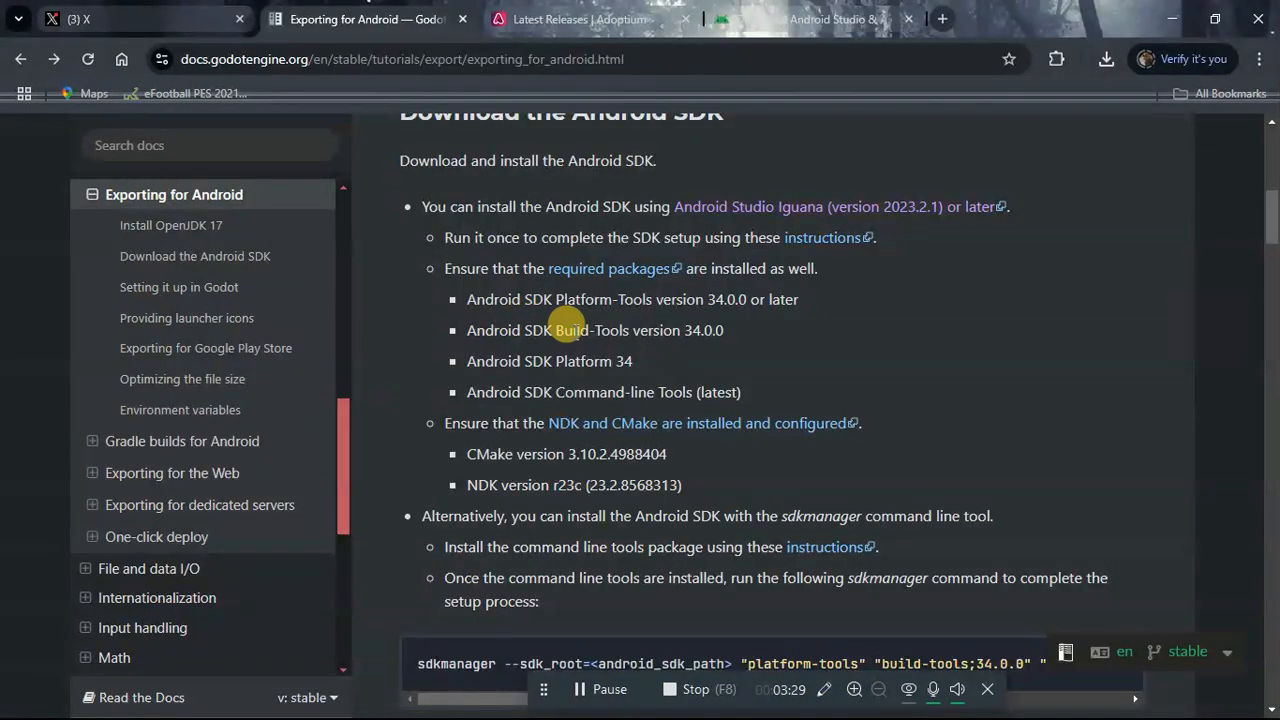
drag(555, 330, 724, 331)
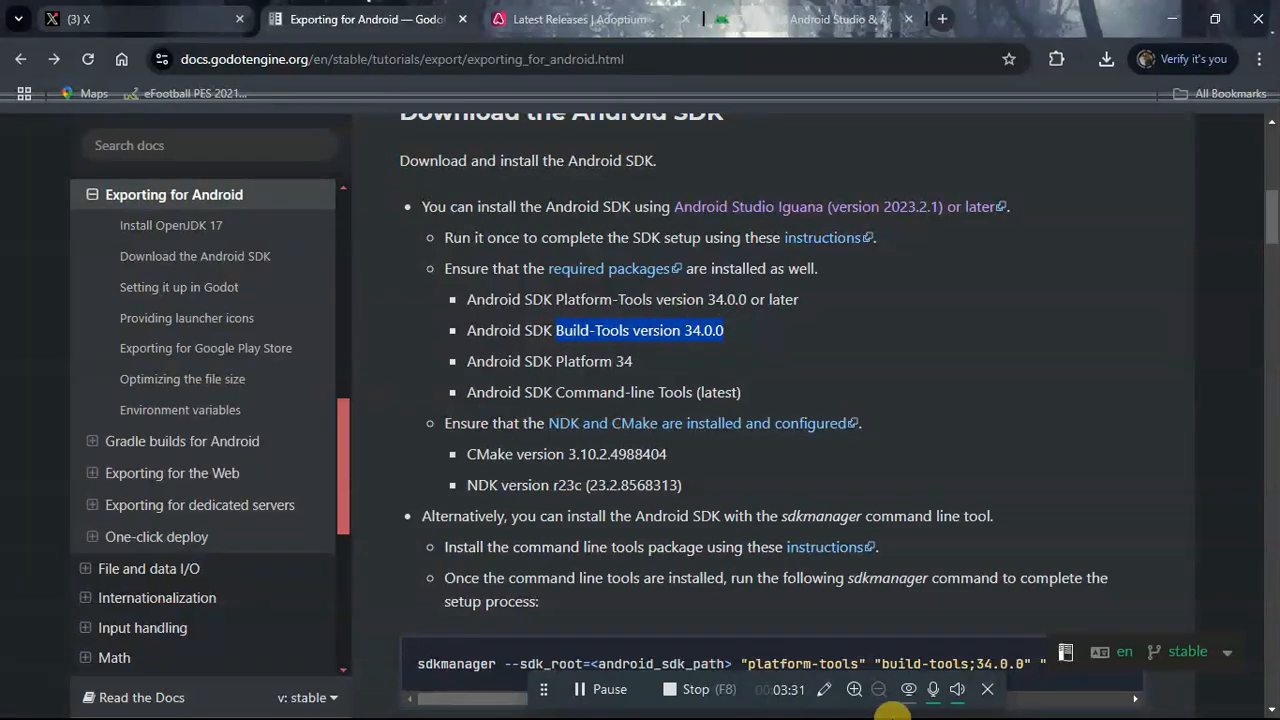
- Return to Android Studio, move its Settings window fully into view and review the Android SDK Build-Tools versions
key(super)
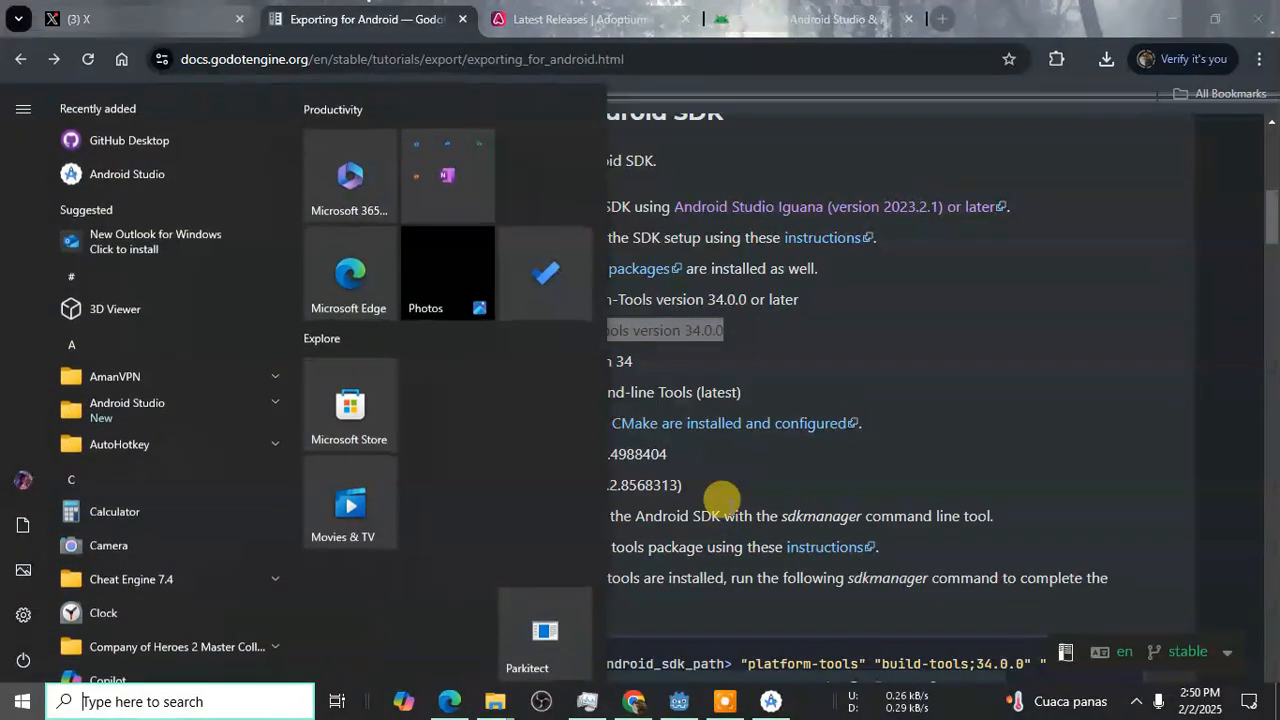
click(772, 701)
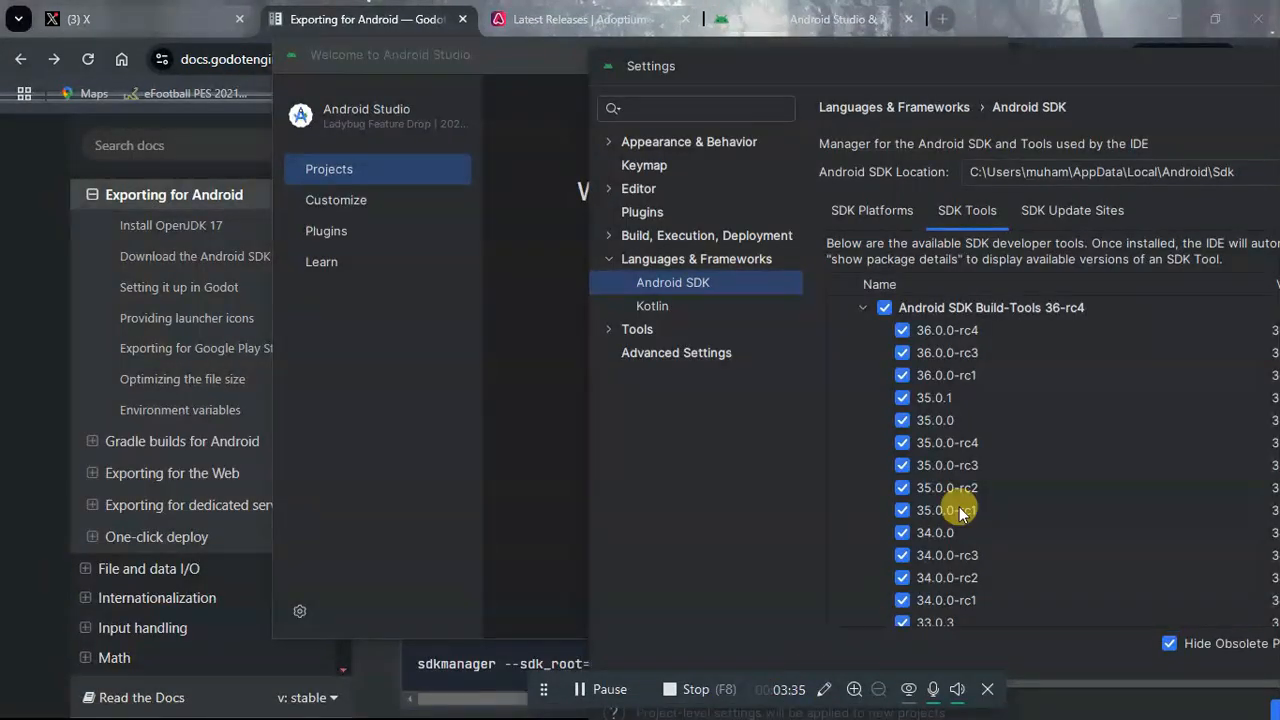
drag(1066, 63, 757, 33)
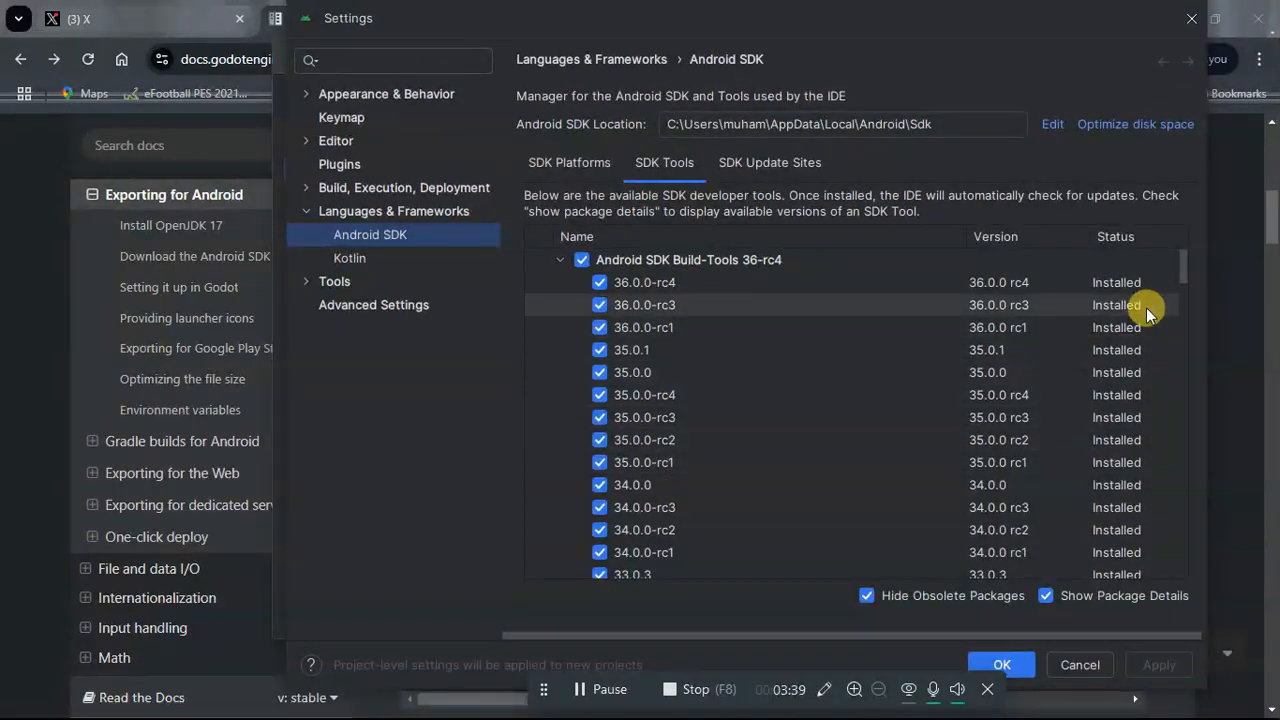
scroll(1185, 284, down, 2)
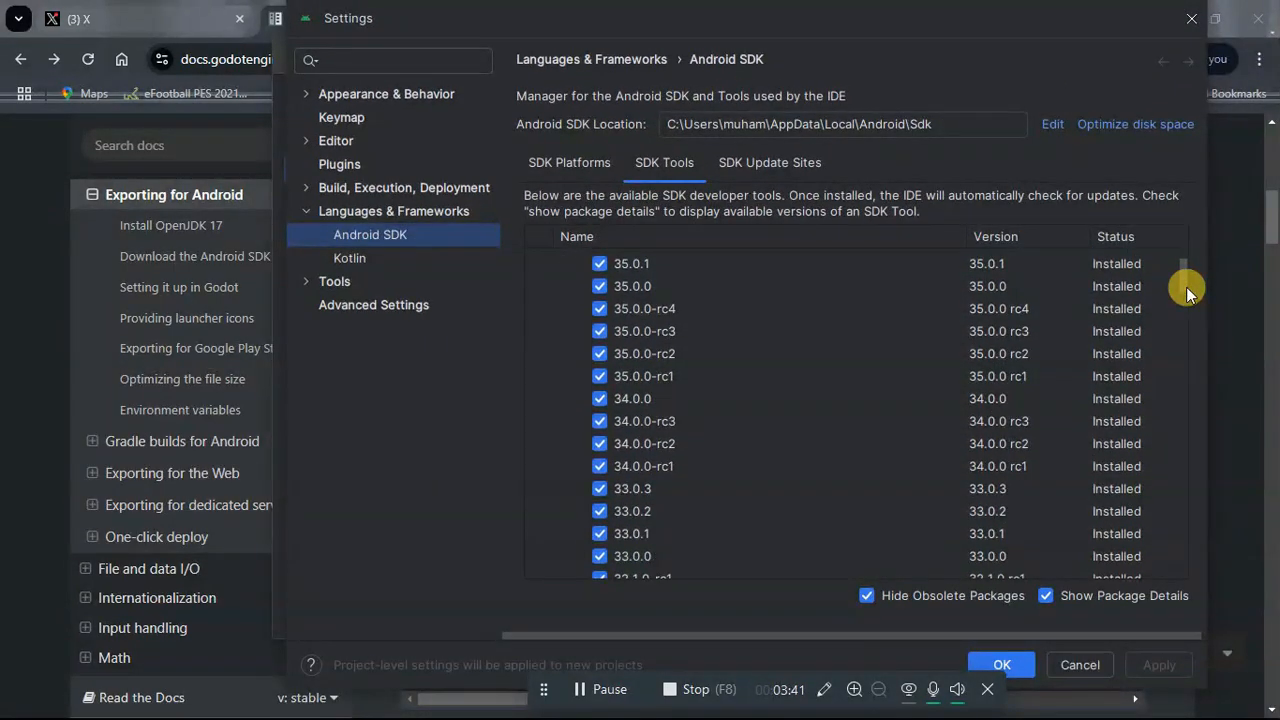
scroll(1186, 287, down, 1)
drag(1180, 289, 1184, 320)
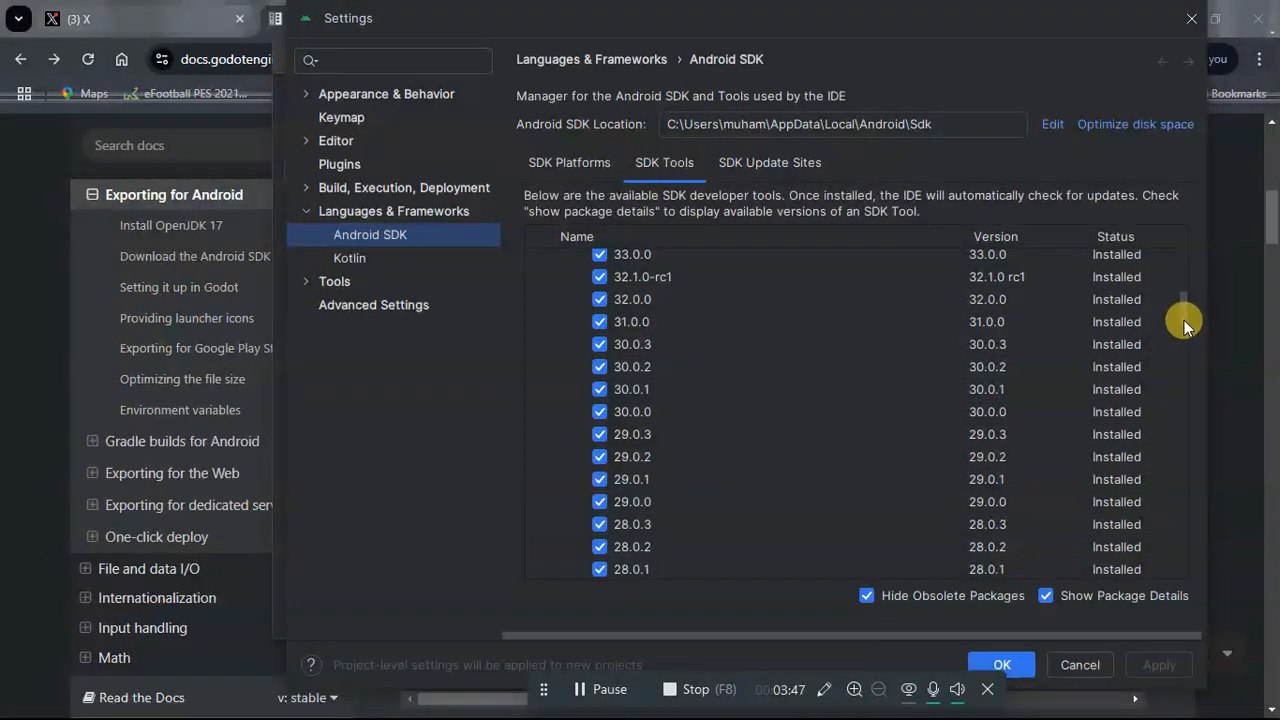
- Check the NDK, Command-line Tools and CMake versions and the remaining entries in the SDK Tools list
drag(1185, 308, 1187, 400)
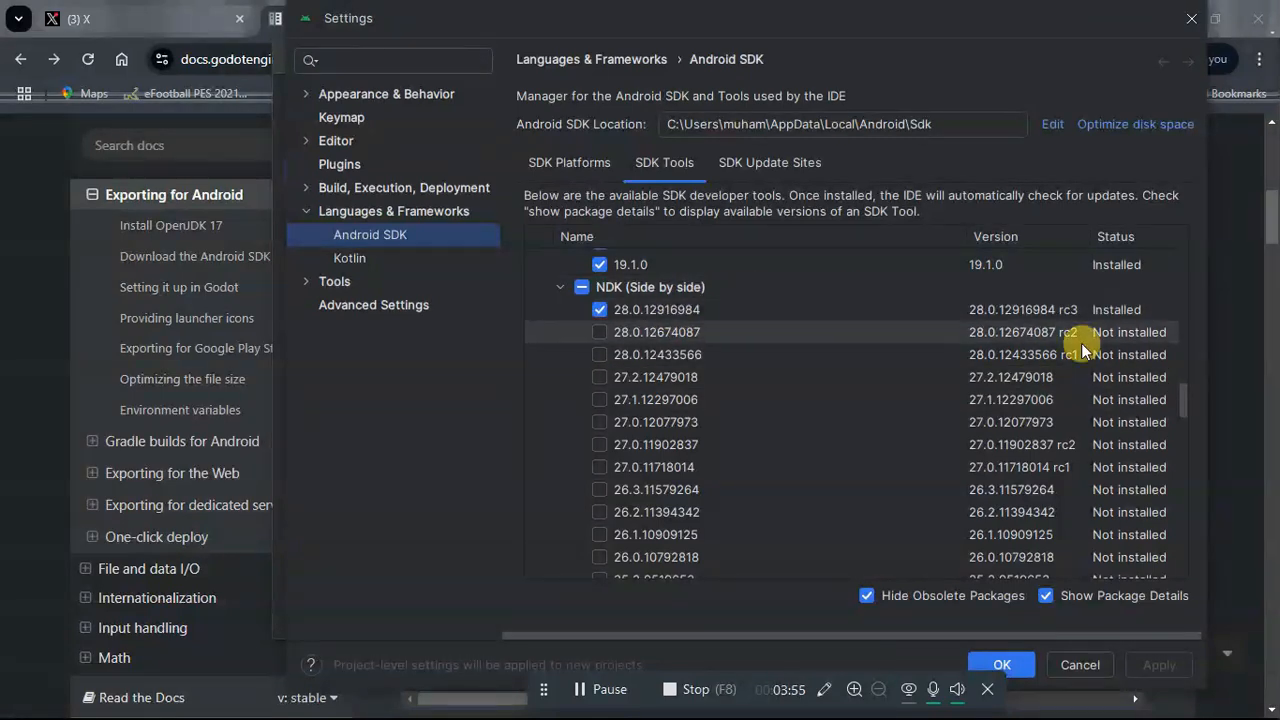
drag(1183, 400, 1183, 432)
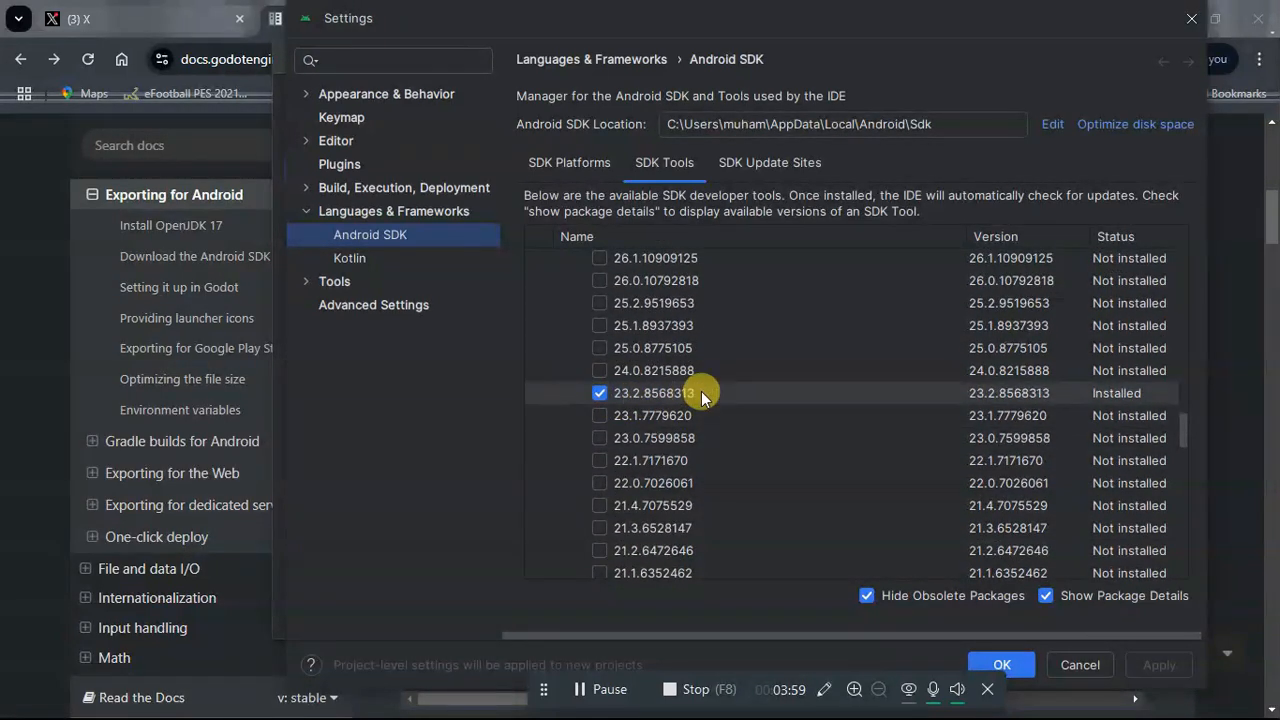
drag(1183, 411, 1189, 460)
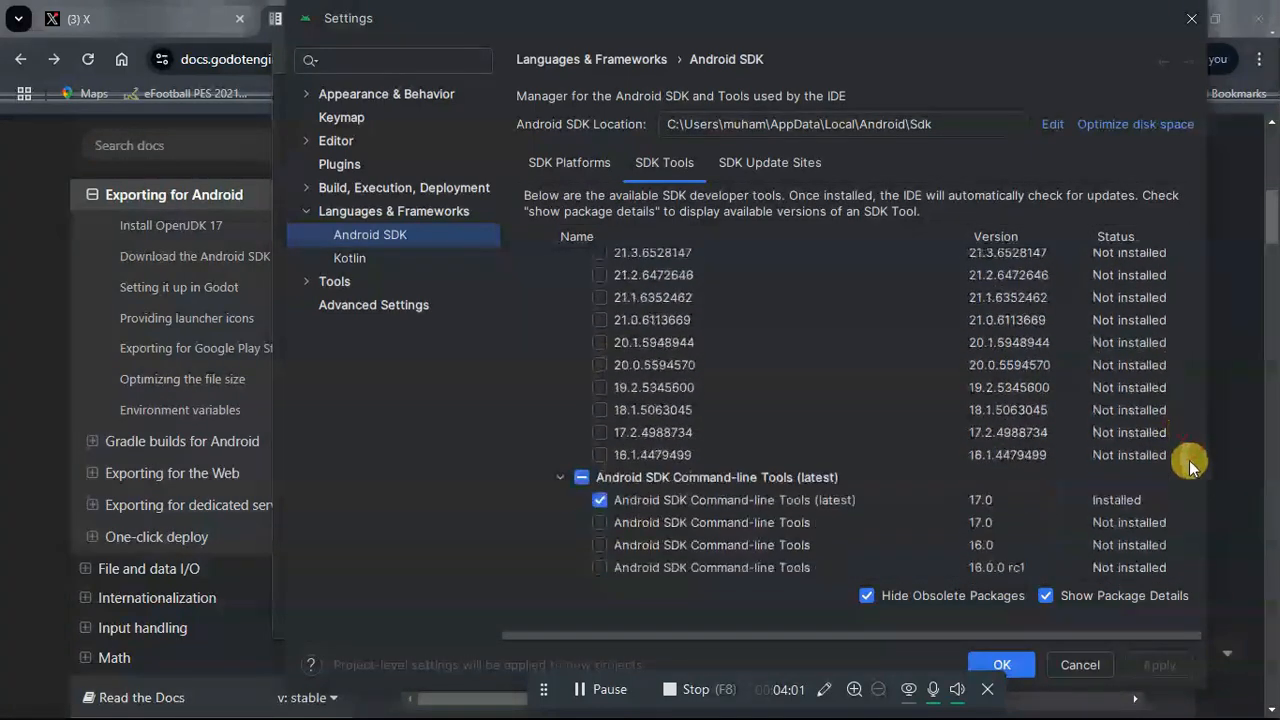
scroll(651, 363, down, 3)
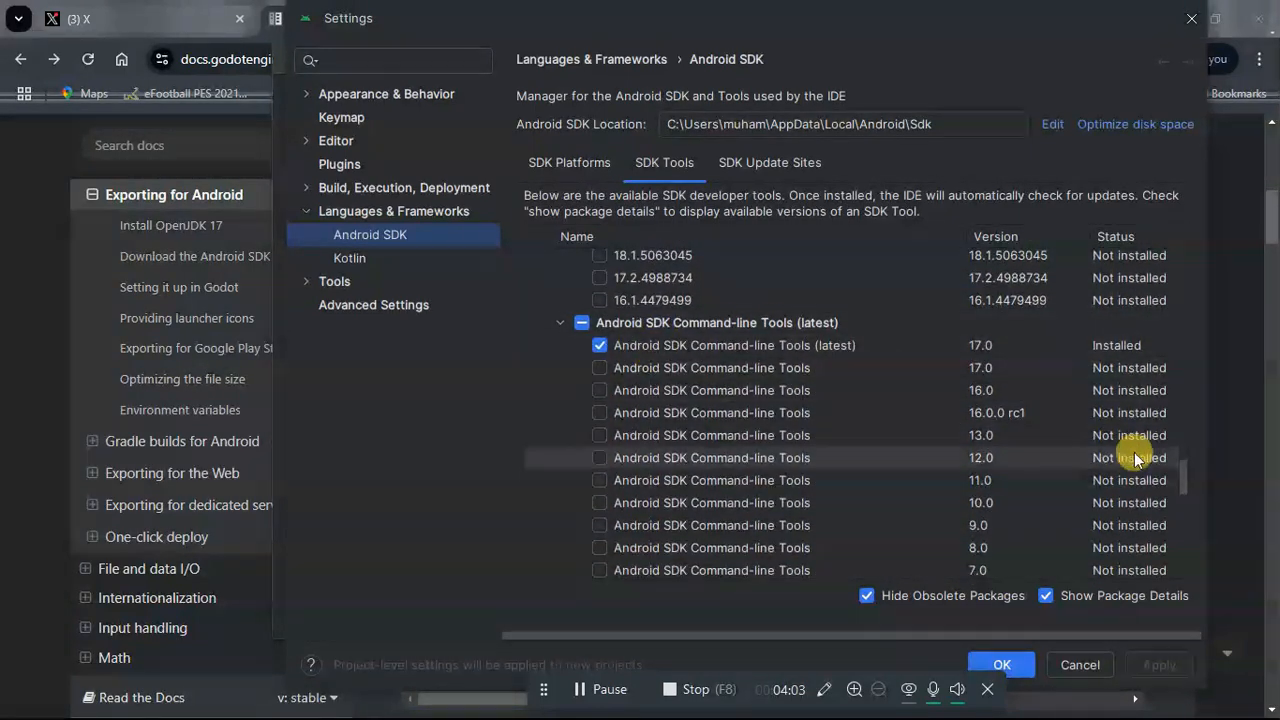
drag(1179, 479, 1189, 524)
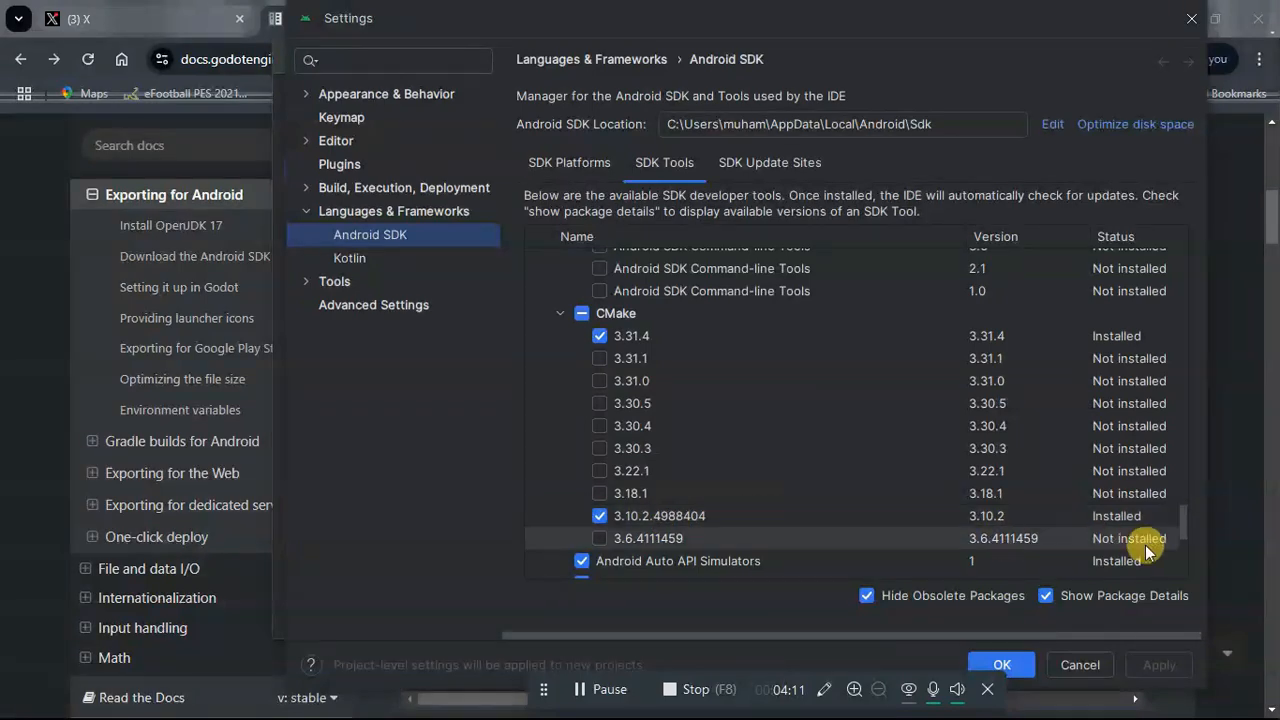
scroll(1185, 530, down, 3)
scroll(1186, 552, down, 3)
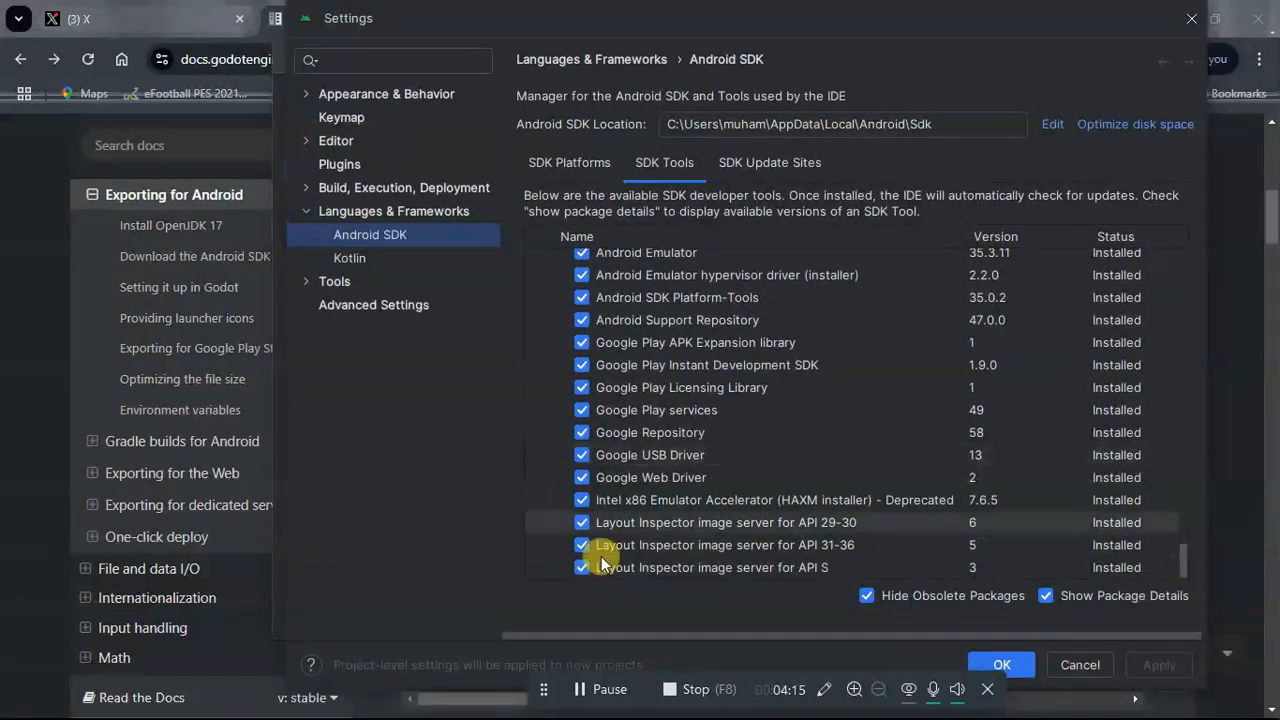
- Check the SDK Platforms list, accept the Android SDK settings and minimize the Android Studio welcome window
click(770, 165)
click(662, 168)
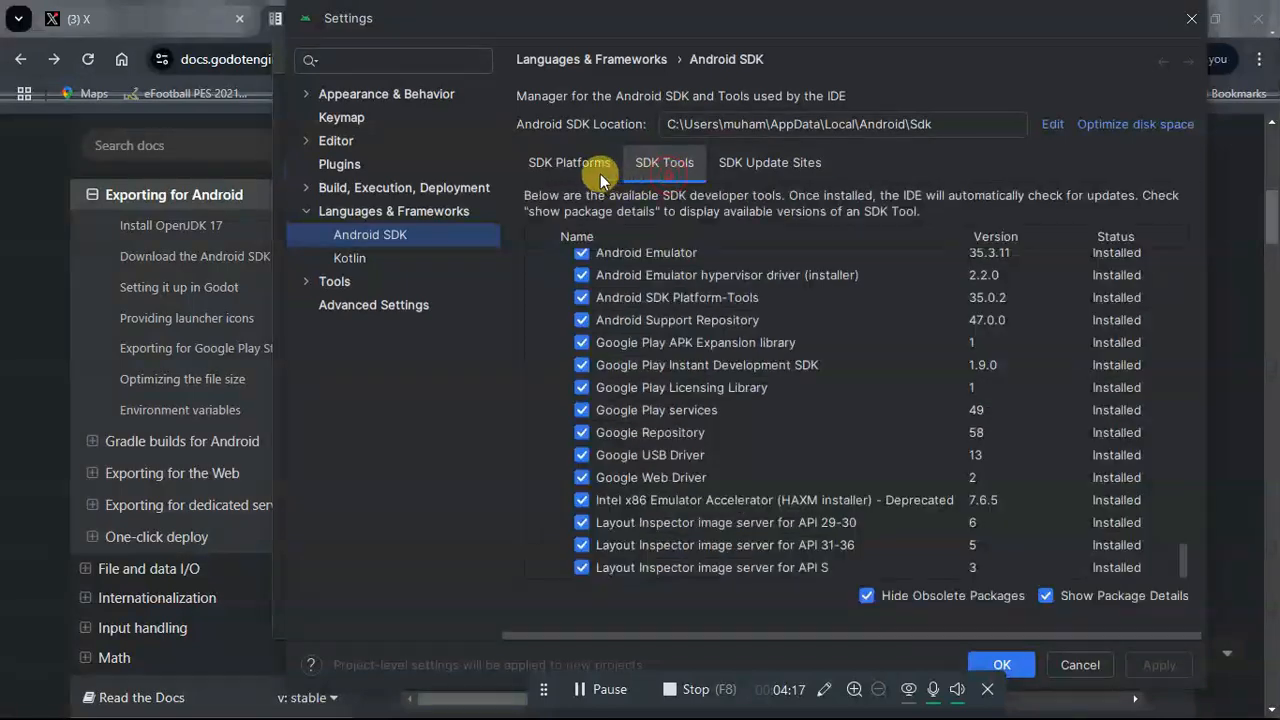
click(572, 166)
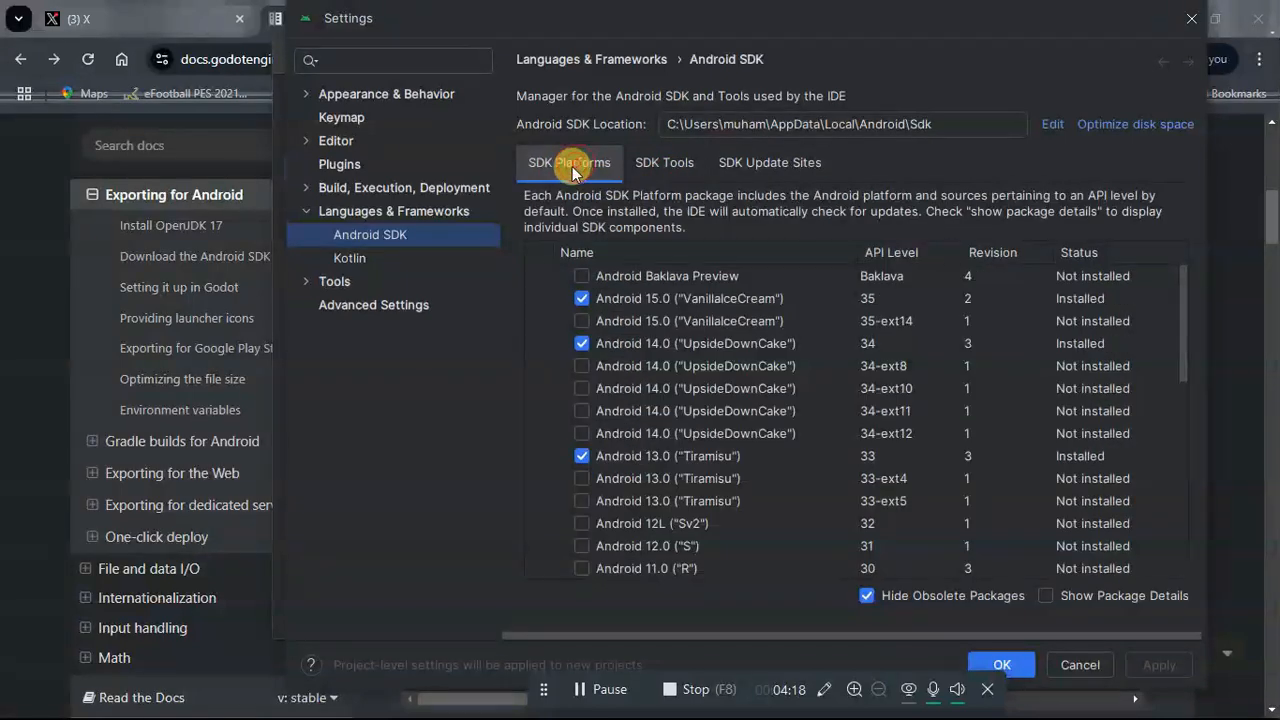
click(1002, 665)
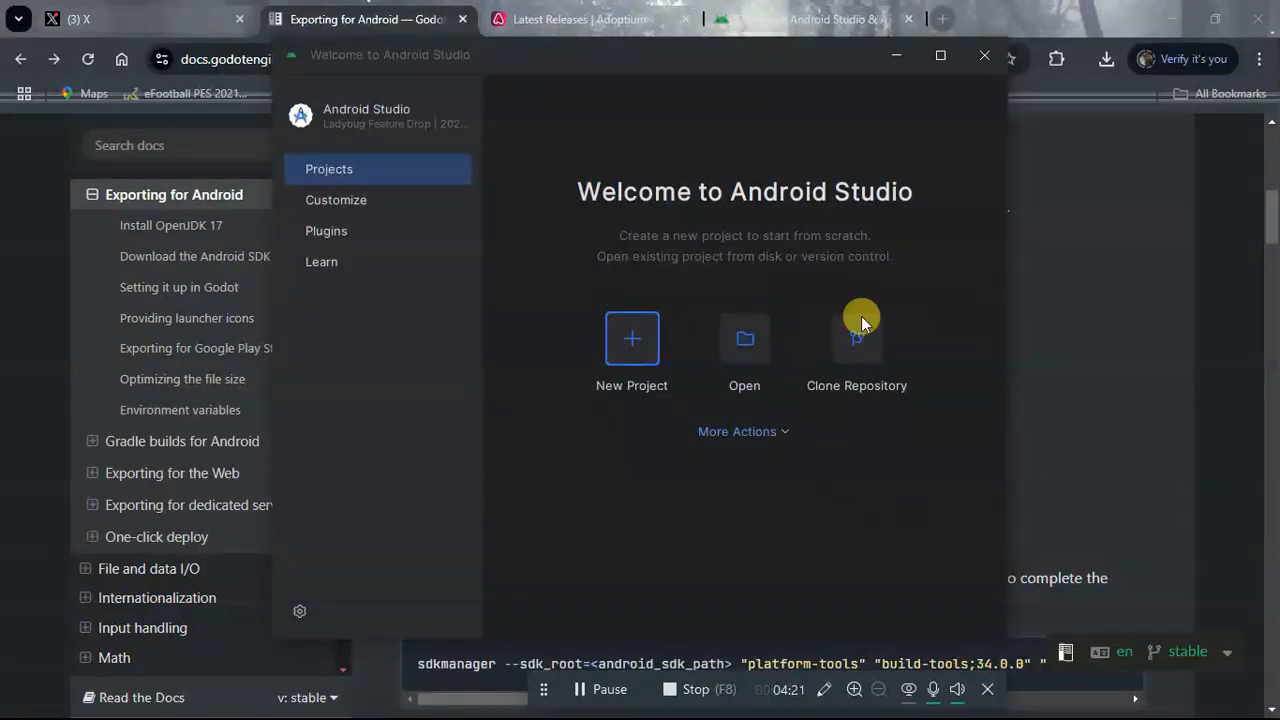
click(897, 56)
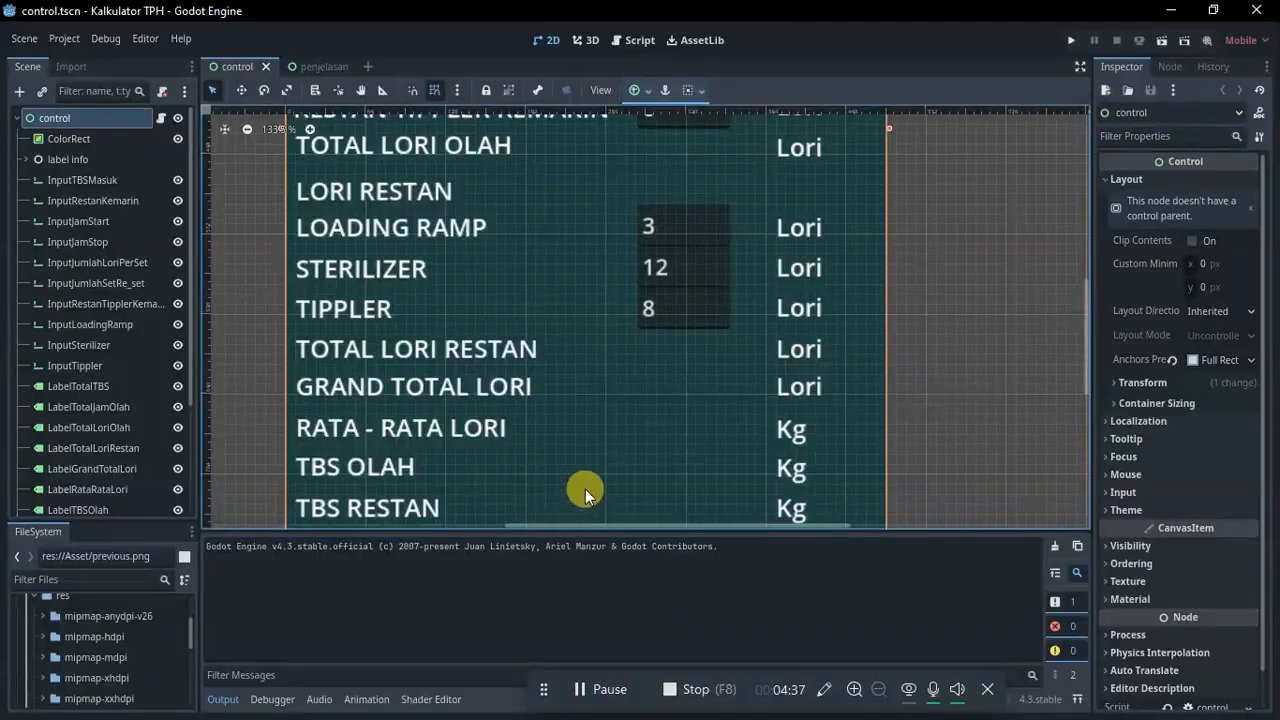
drag(1087, 355, 1100, 296)
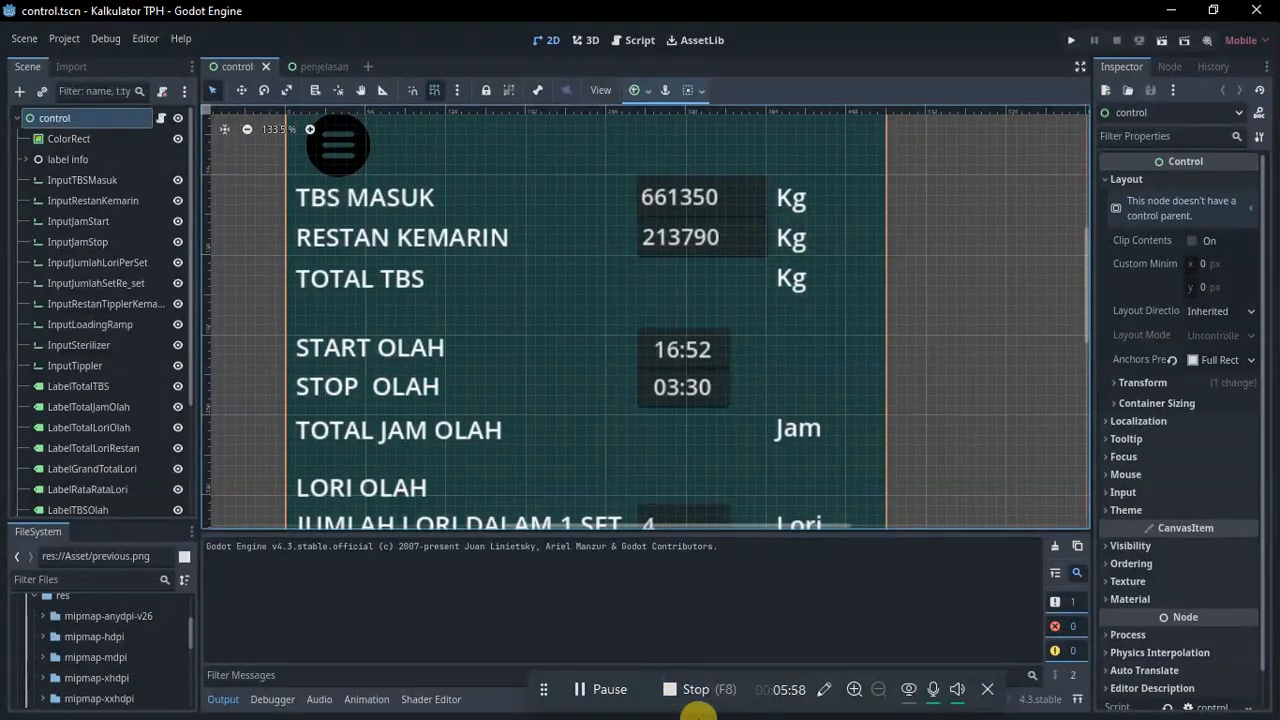
click(607, 690)
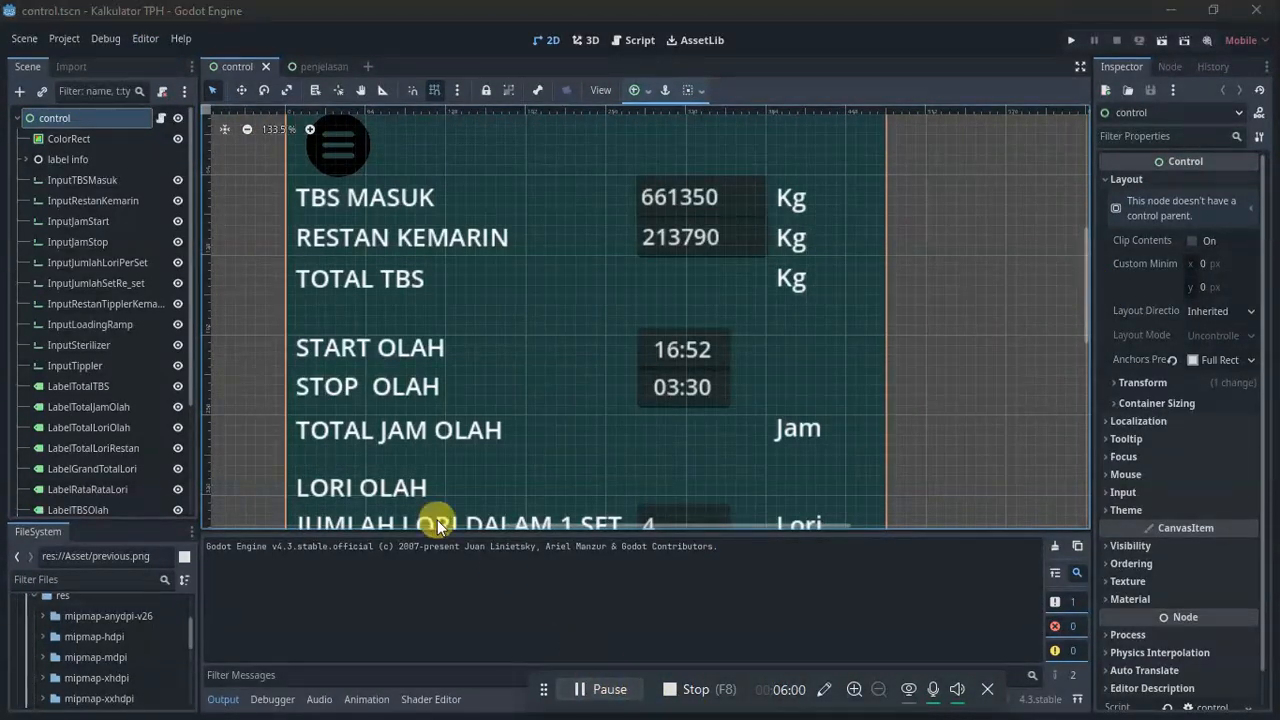
- Open the Editor Settings and show the Android section of the export settings
click(147, 40)
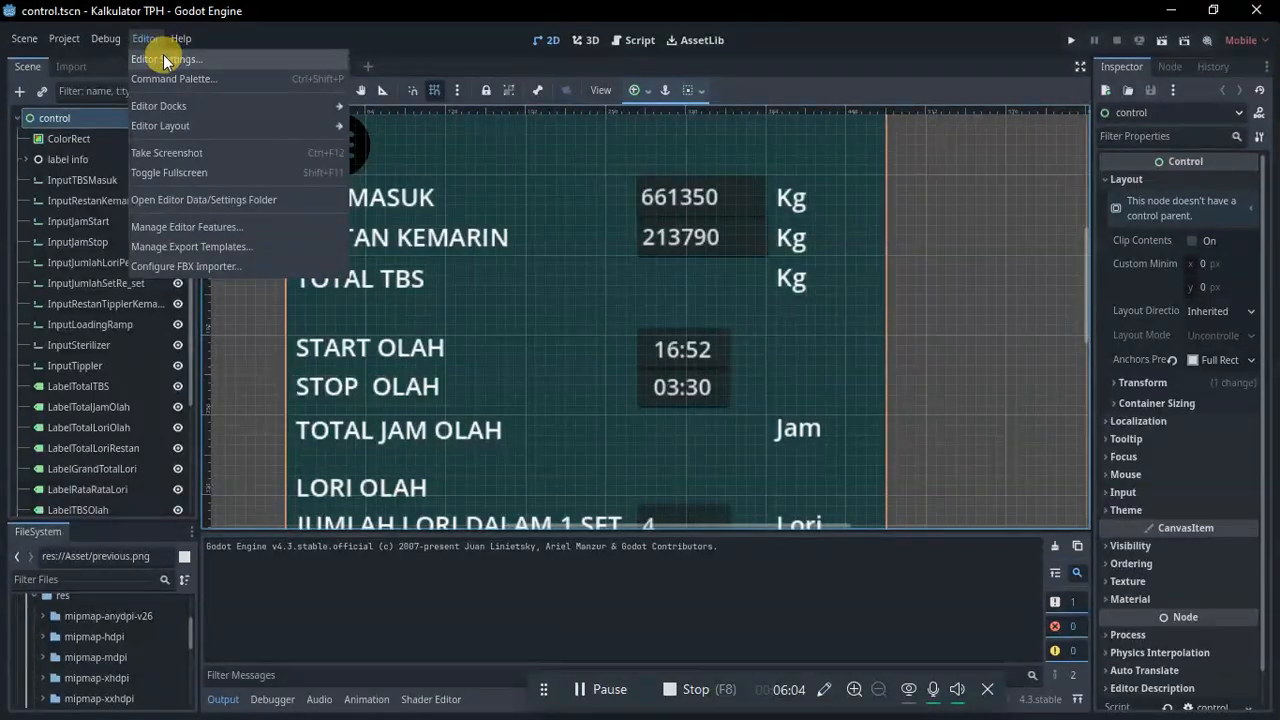
click(165, 60)
drag(458, 237, 457, 508)
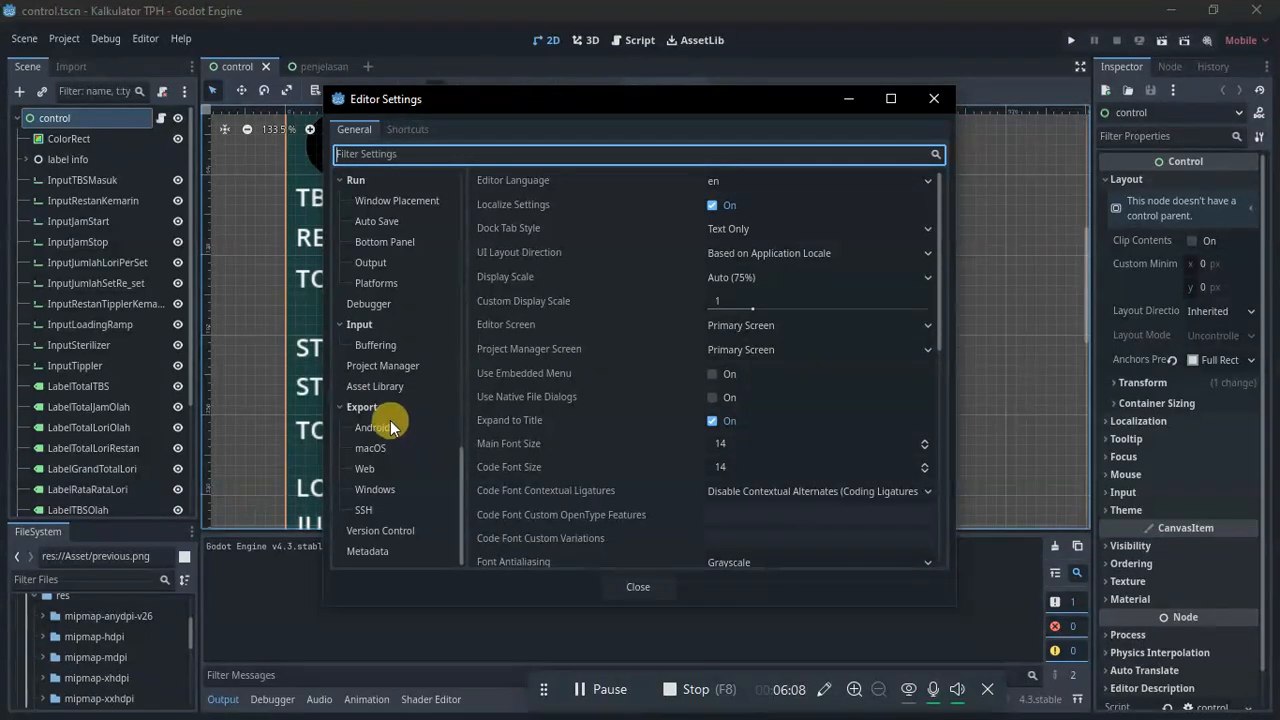
click(341, 407)
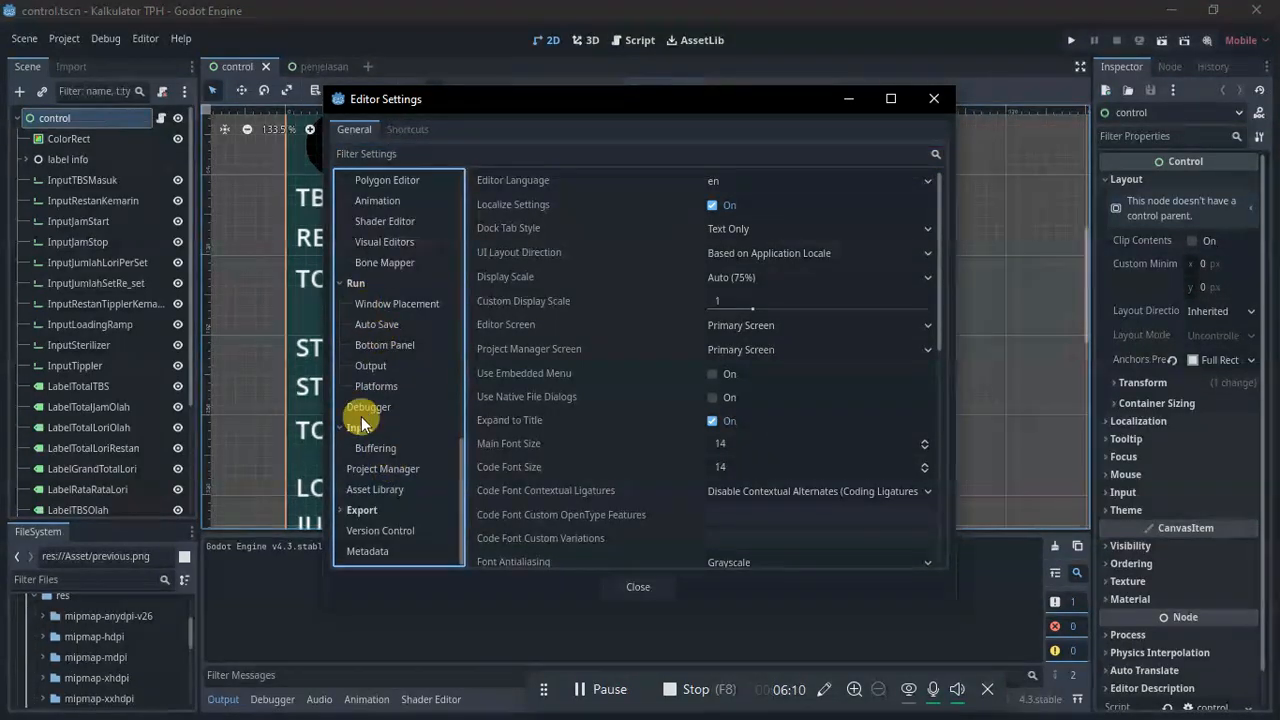
click(358, 510)
click(375, 531)
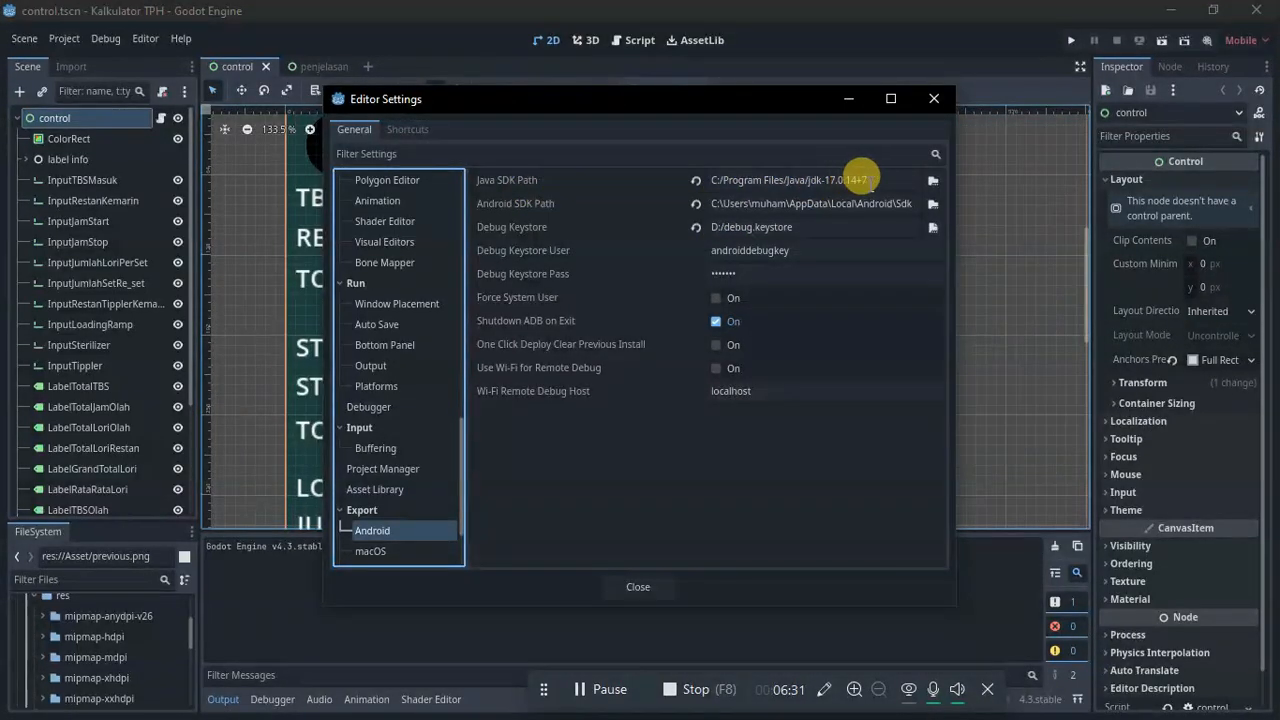
- Copy the JDK folder's path from File Explorer and set the Java SDK Path to C:\Program Files\Java\jdk-17.0.14+7
click(930, 183)
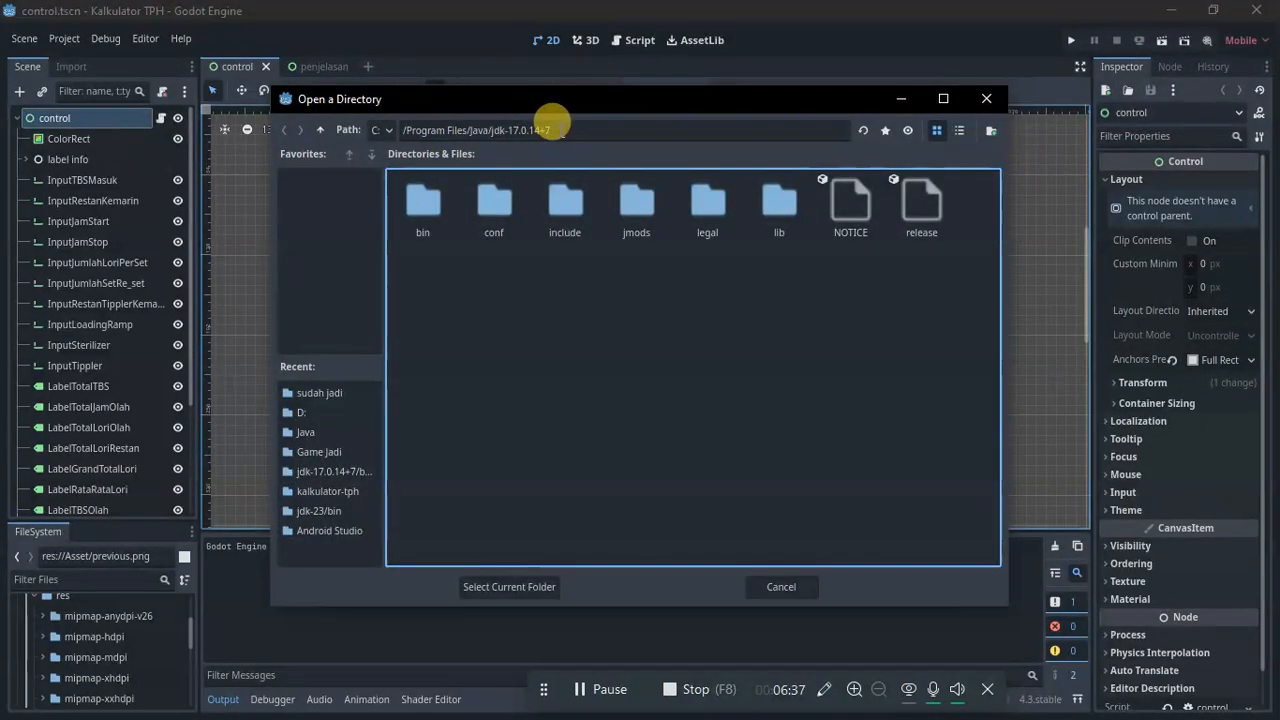
triple_click(557, 124)
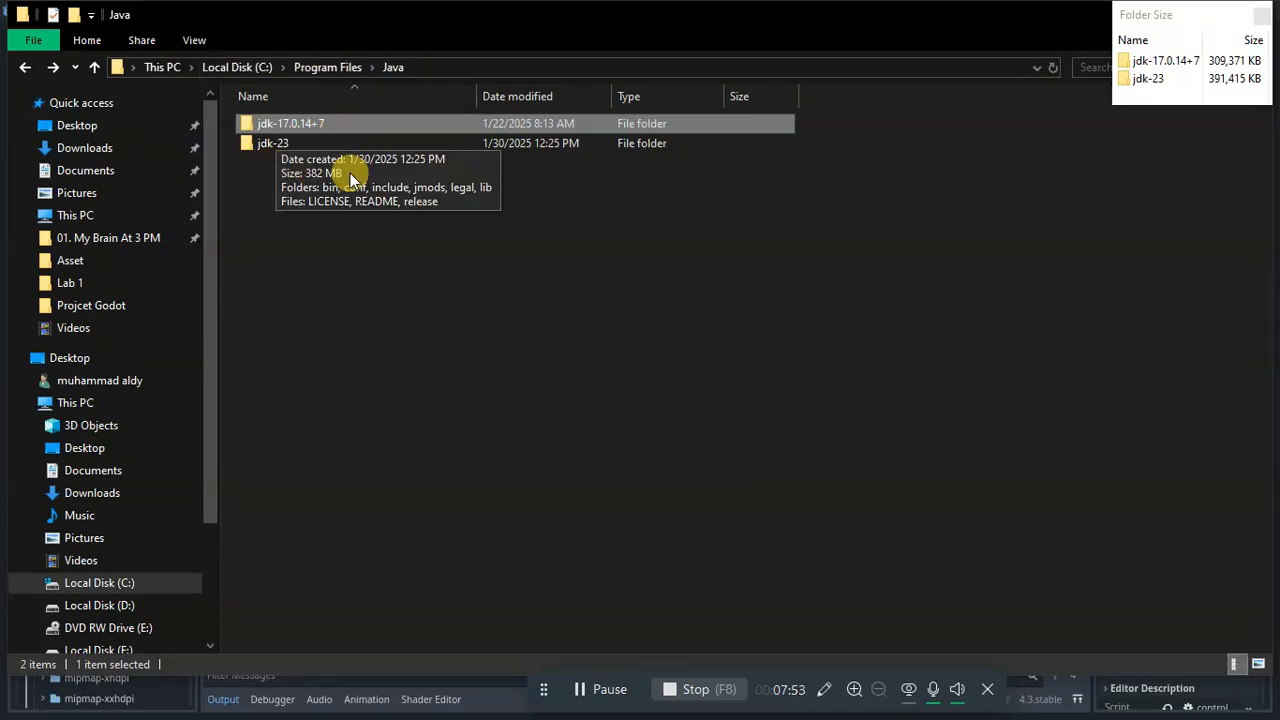
double_click(359, 125)
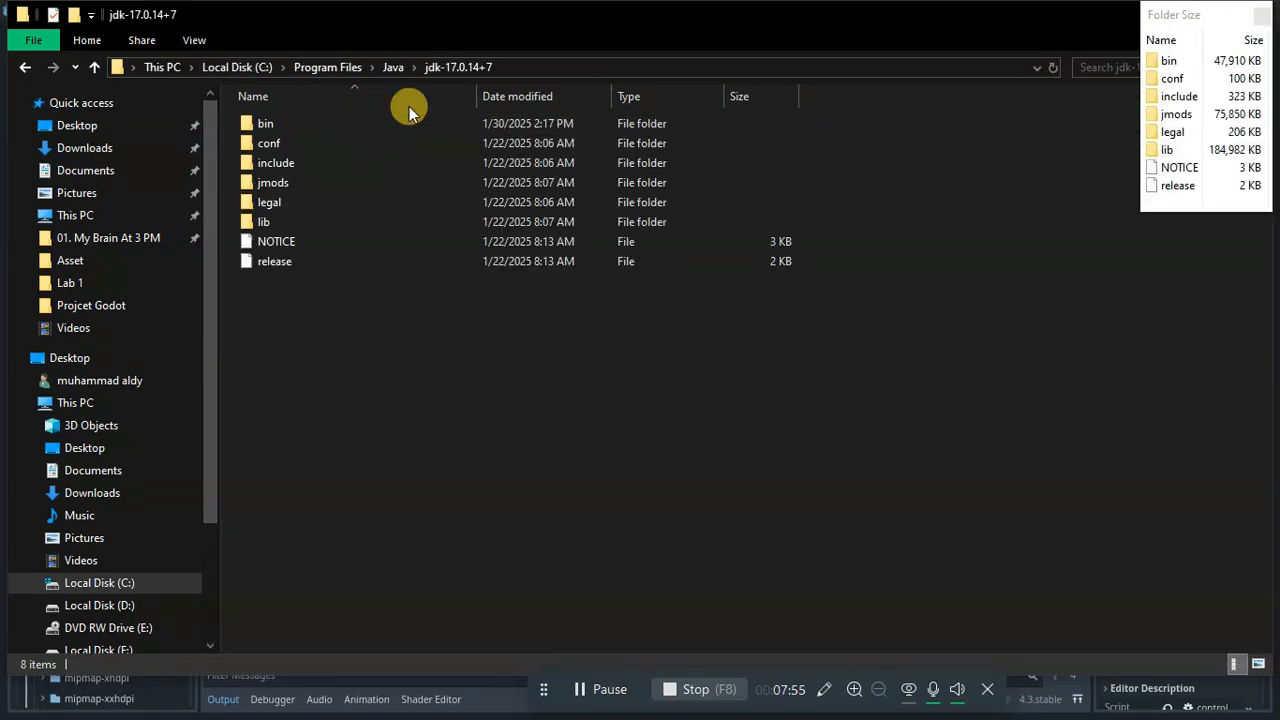
click(540, 62)
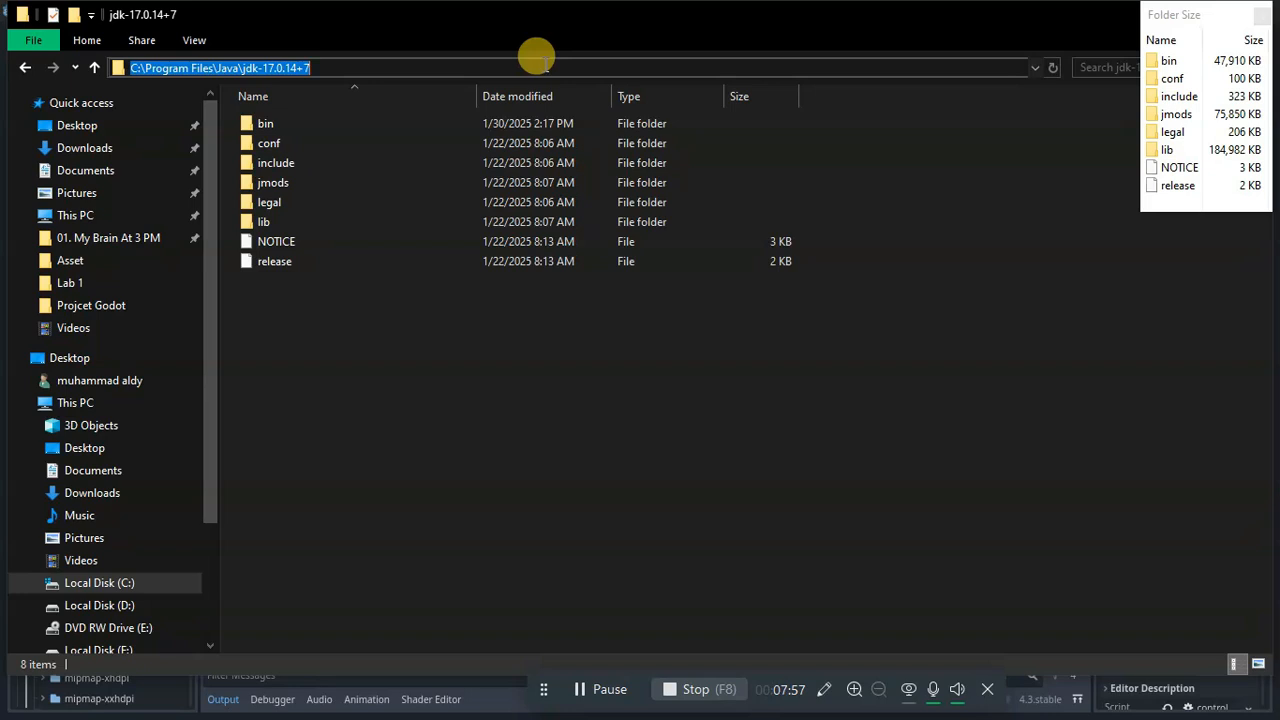
key(ctrl+c)
click(550, 710)
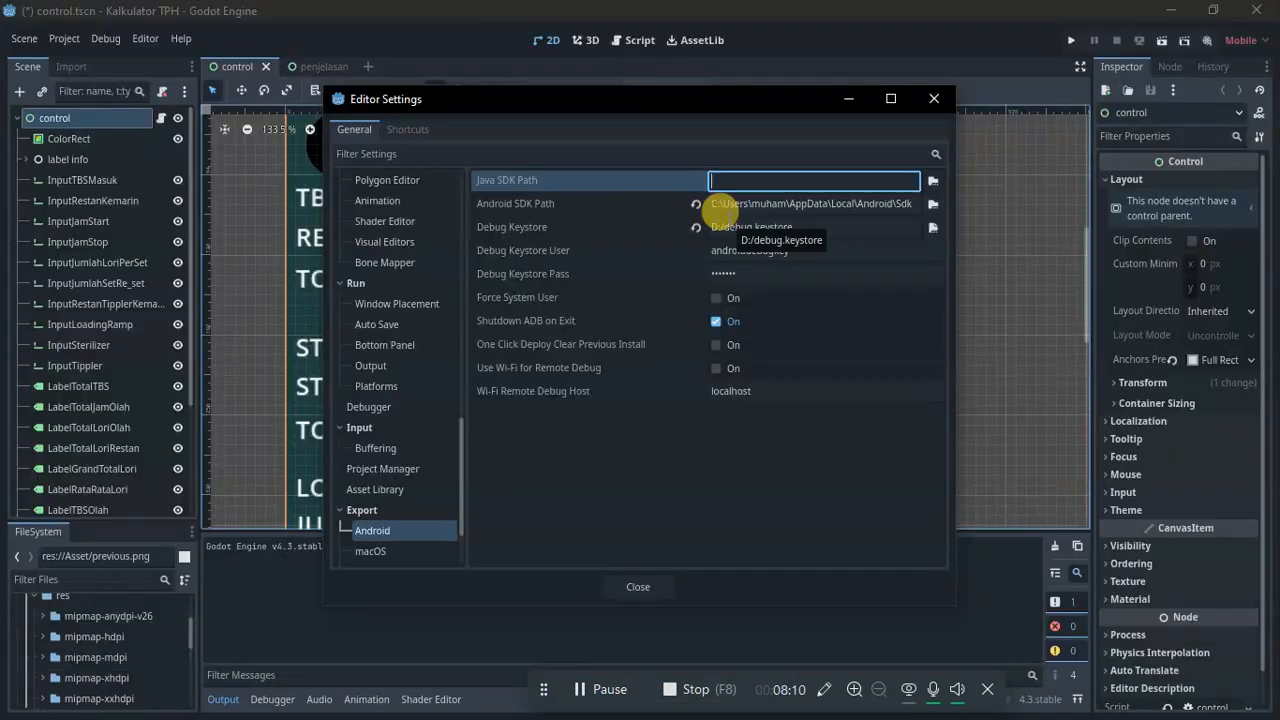
key(ctrl+v)
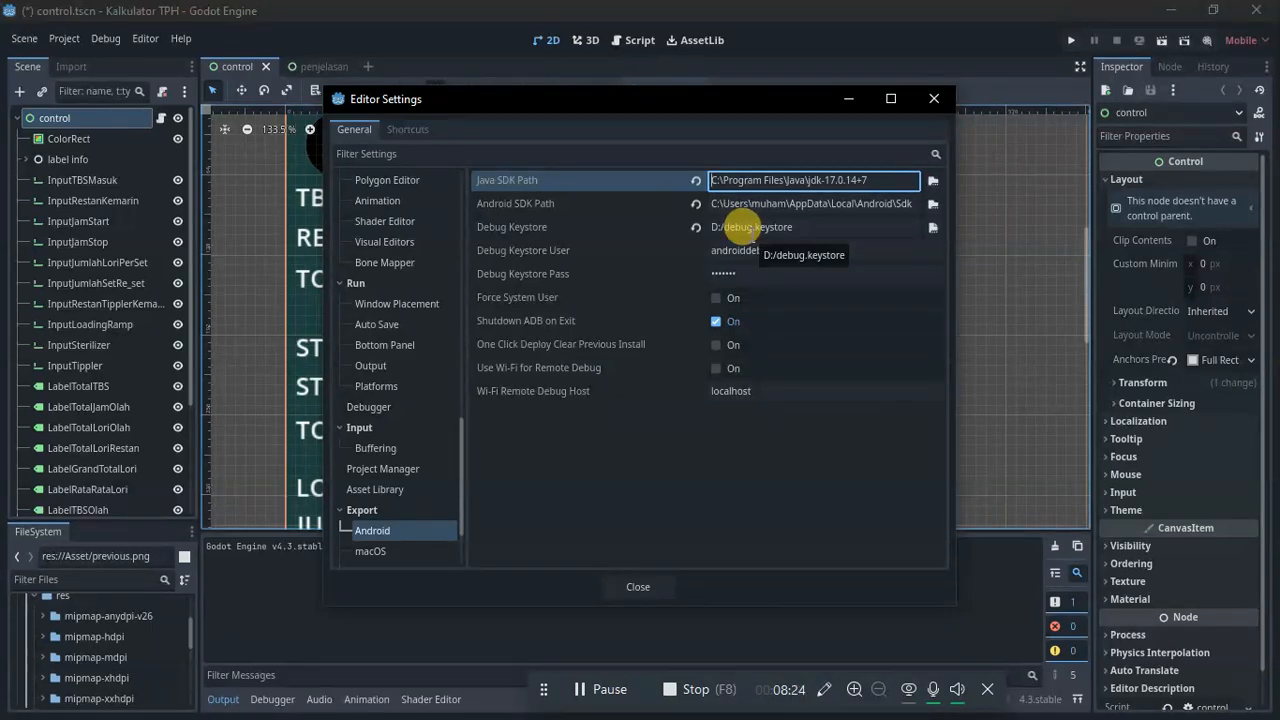
- Open %appdata% from the Run dialog, browse to the AppData\Local\Android\Sdk folder and select its full path
key(super+r)
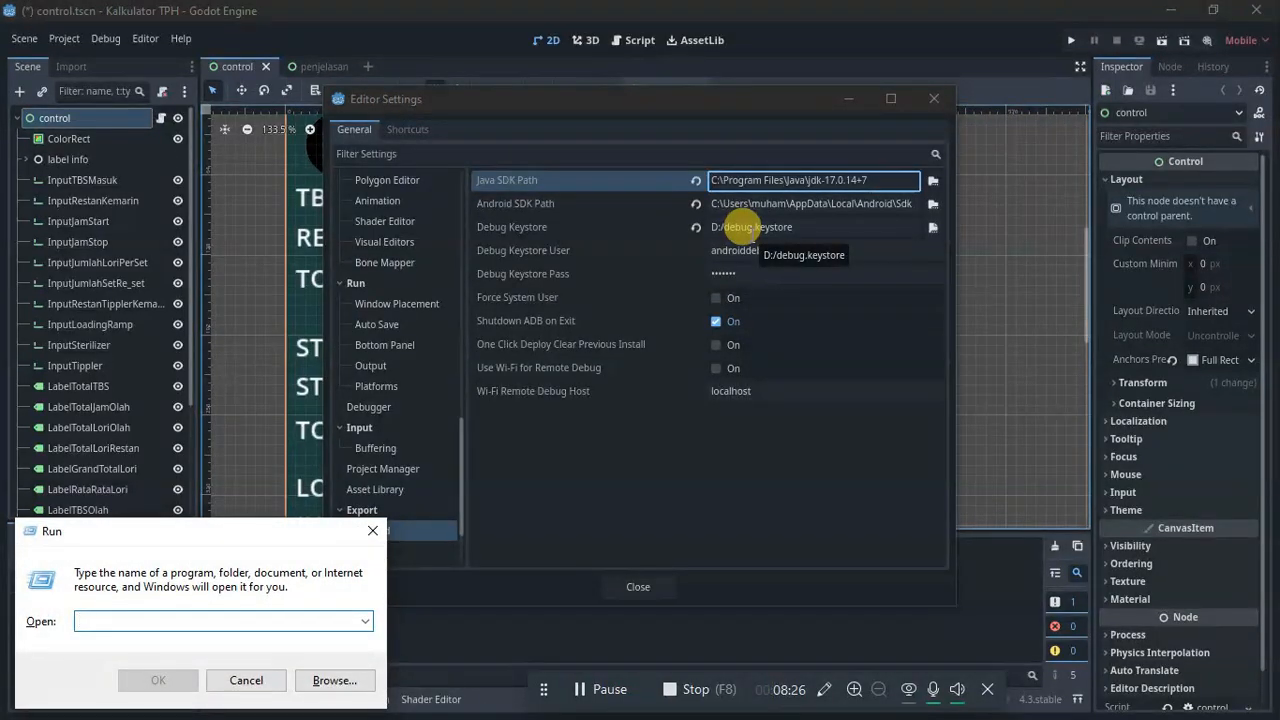
text(%appdat)
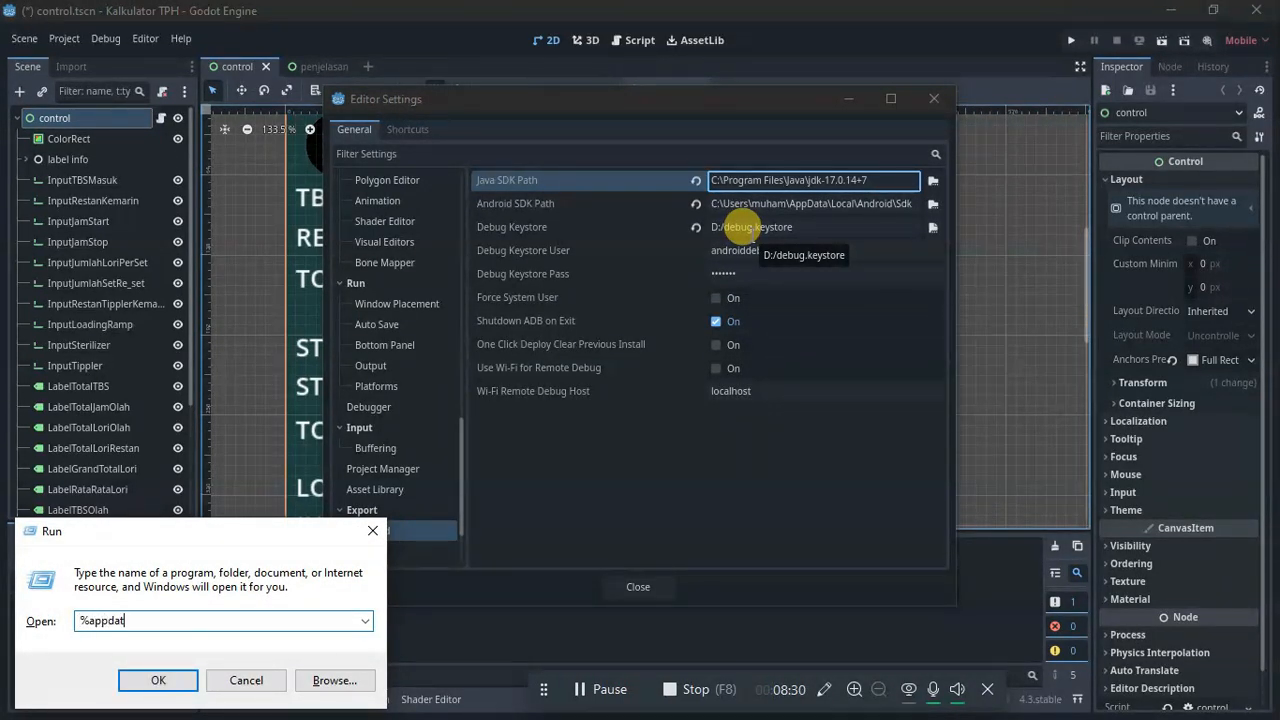
text(a%)
key(Return)
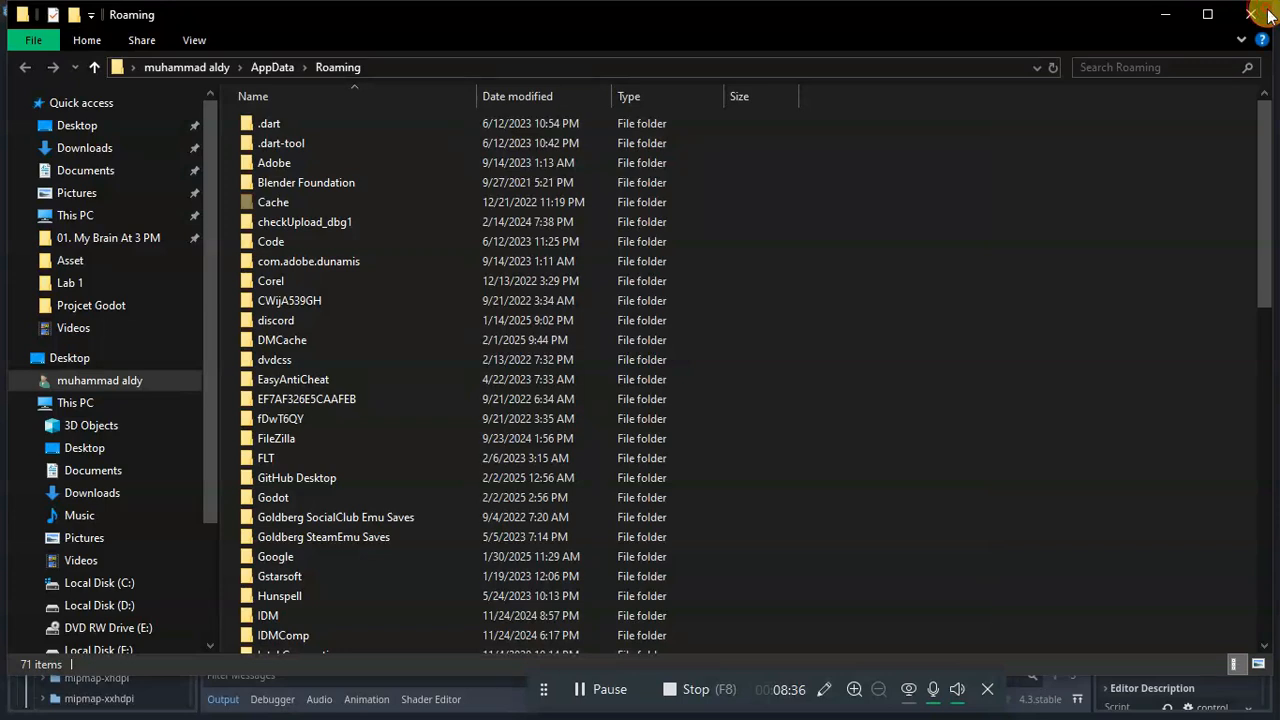
click(277, 72)
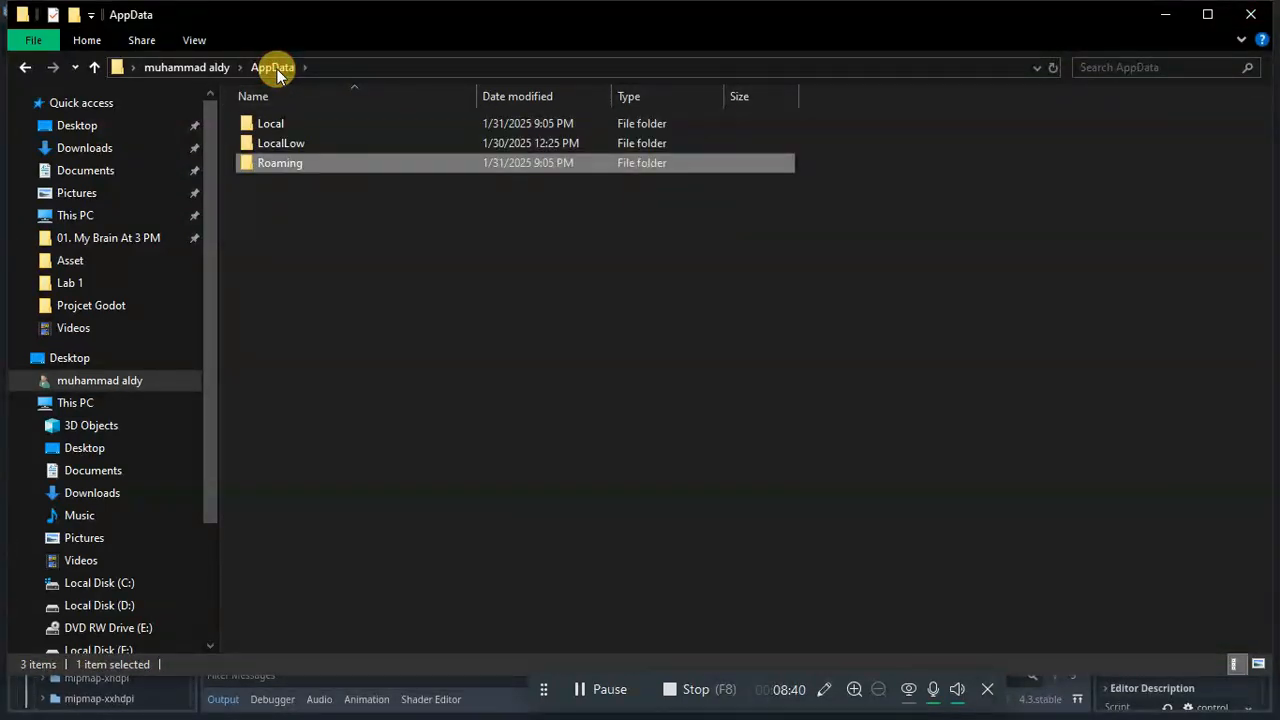
double_click(276, 123)
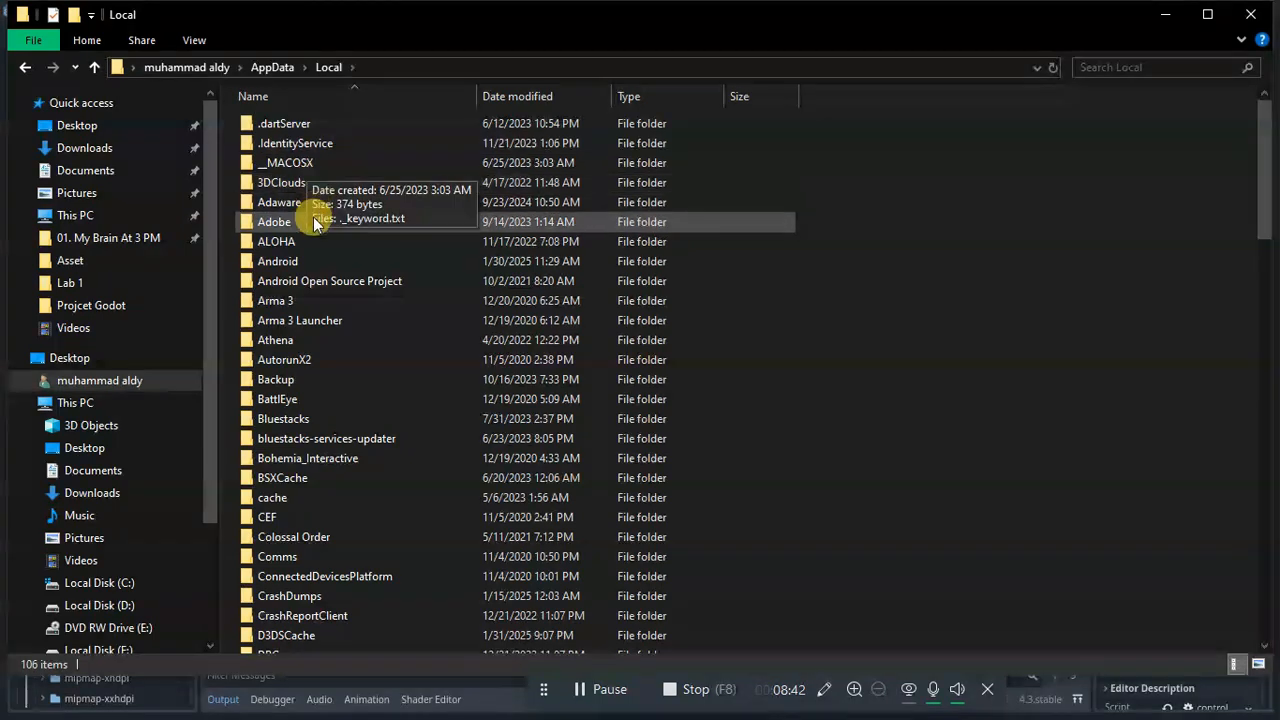
double_click(280, 262)
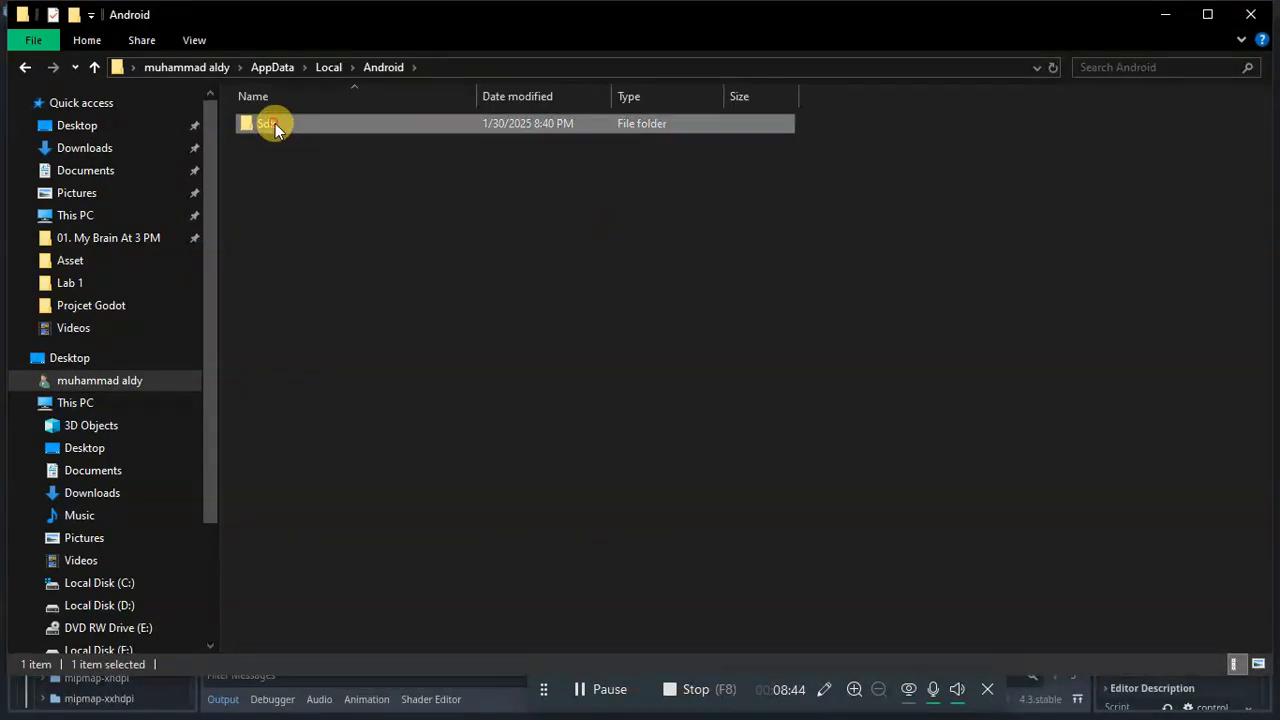
double_click(277, 125)
click(478, 64)
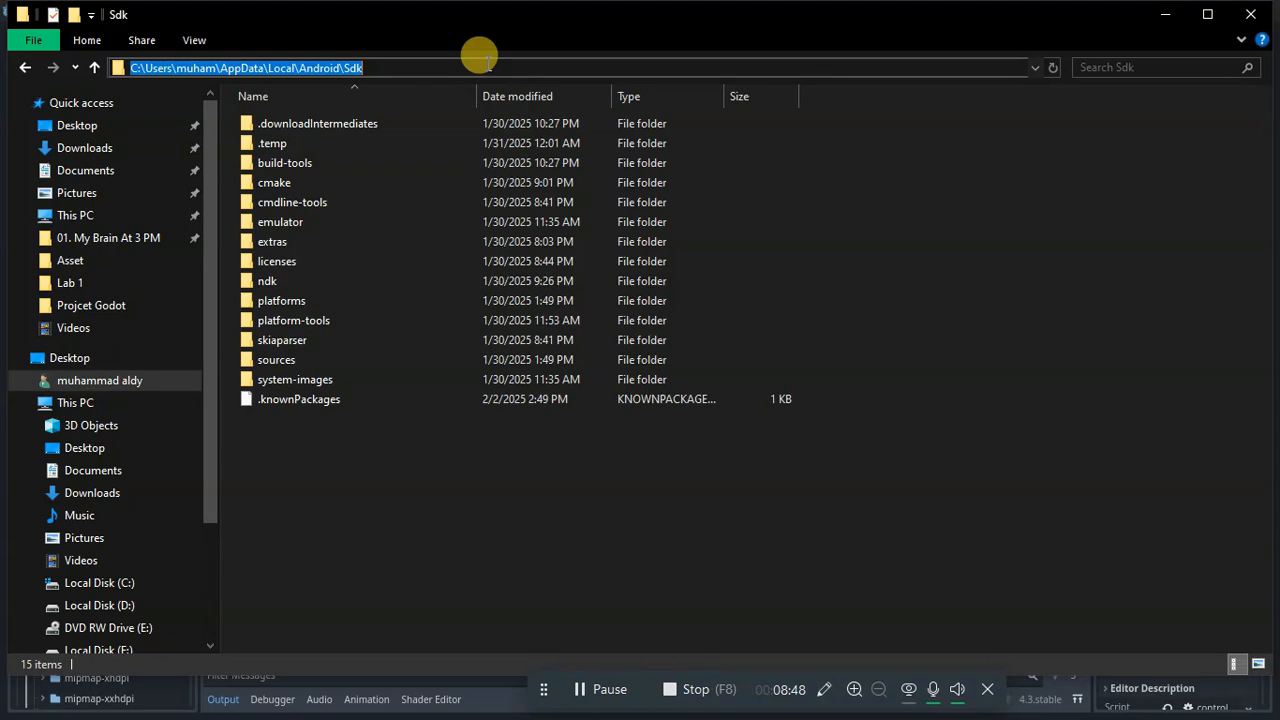
- Return to Godot and replace the Android SDK Path with the copied path of the AppData\Local\Android\Sdk folder
key(alt+Tab)
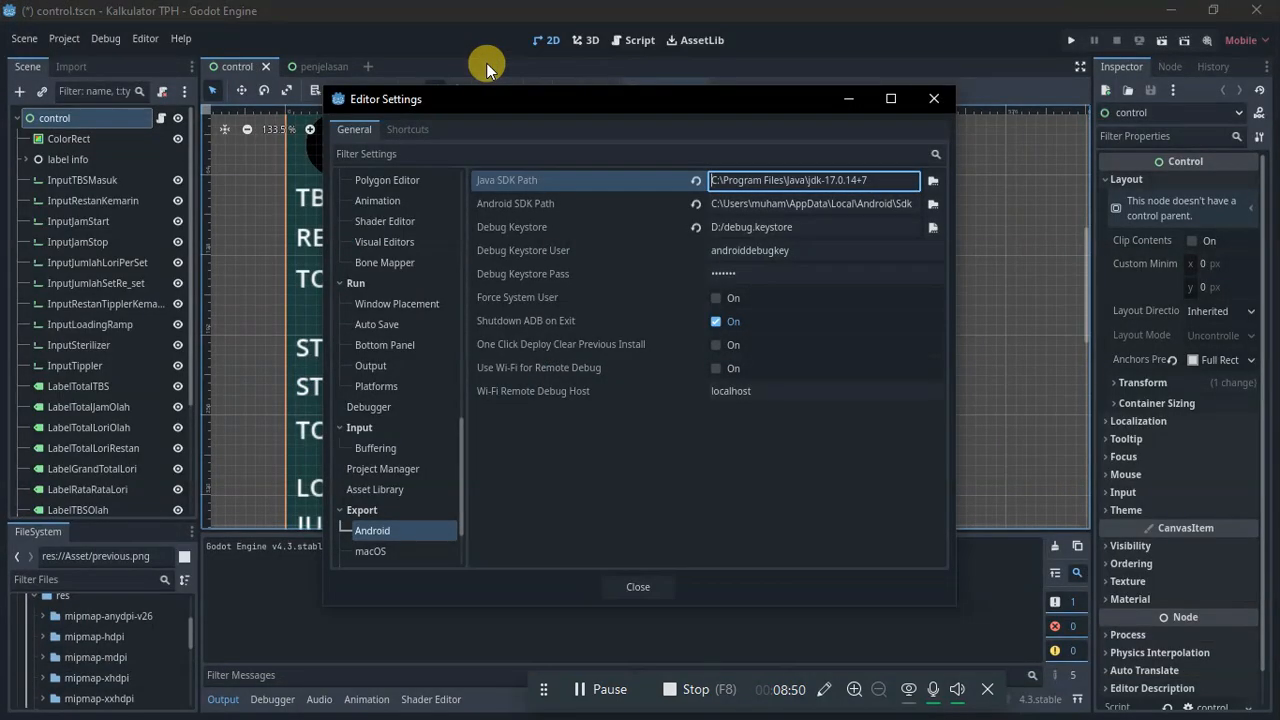
click(785, 203)
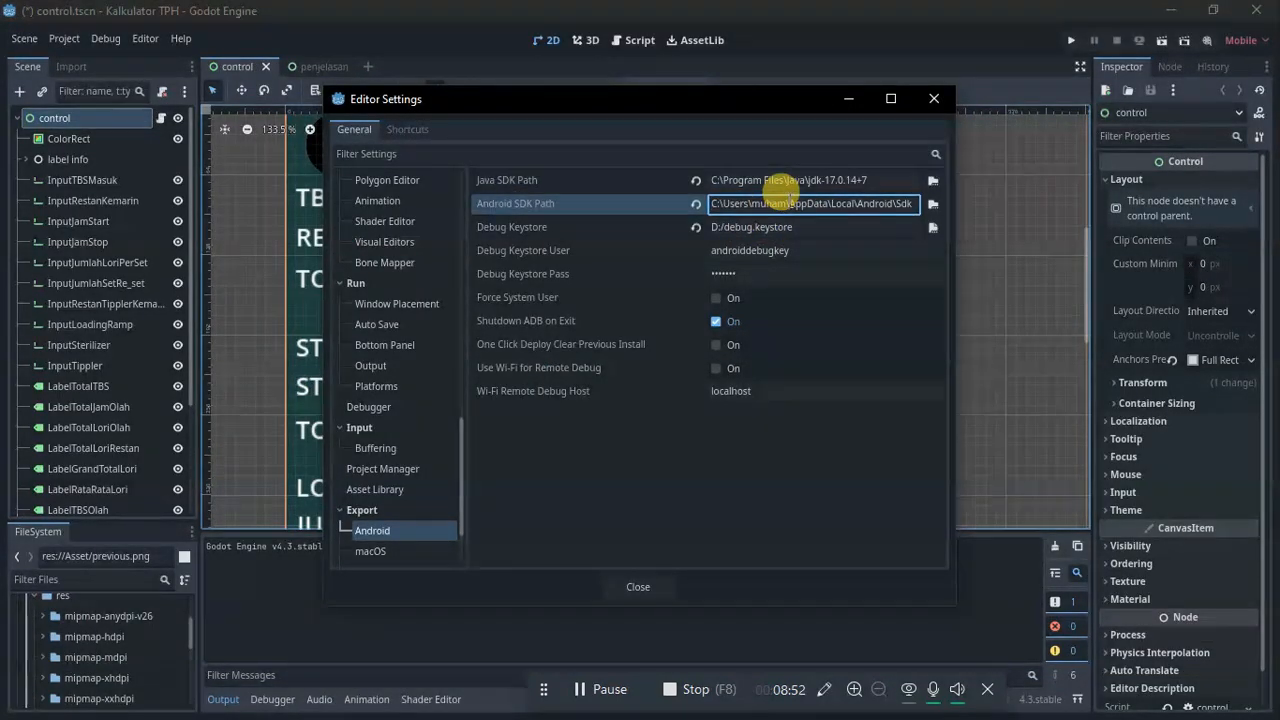
key(ctrl+a)
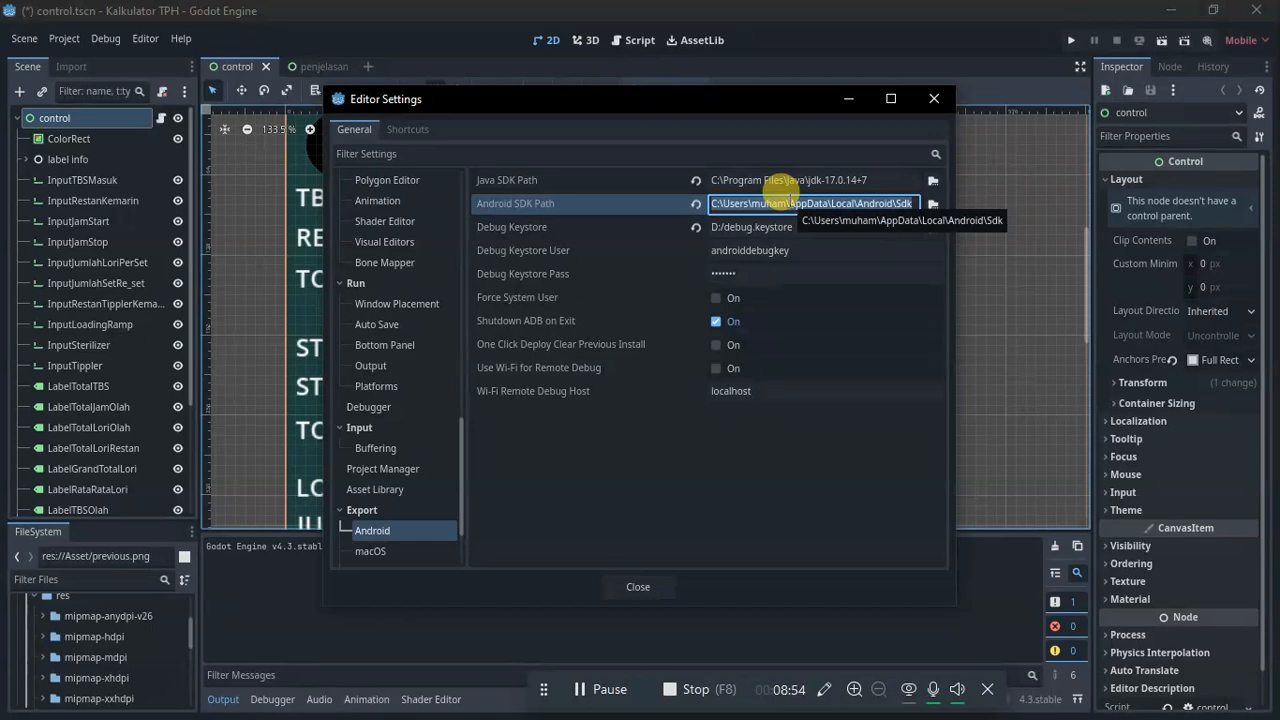
key(ctrl+v)
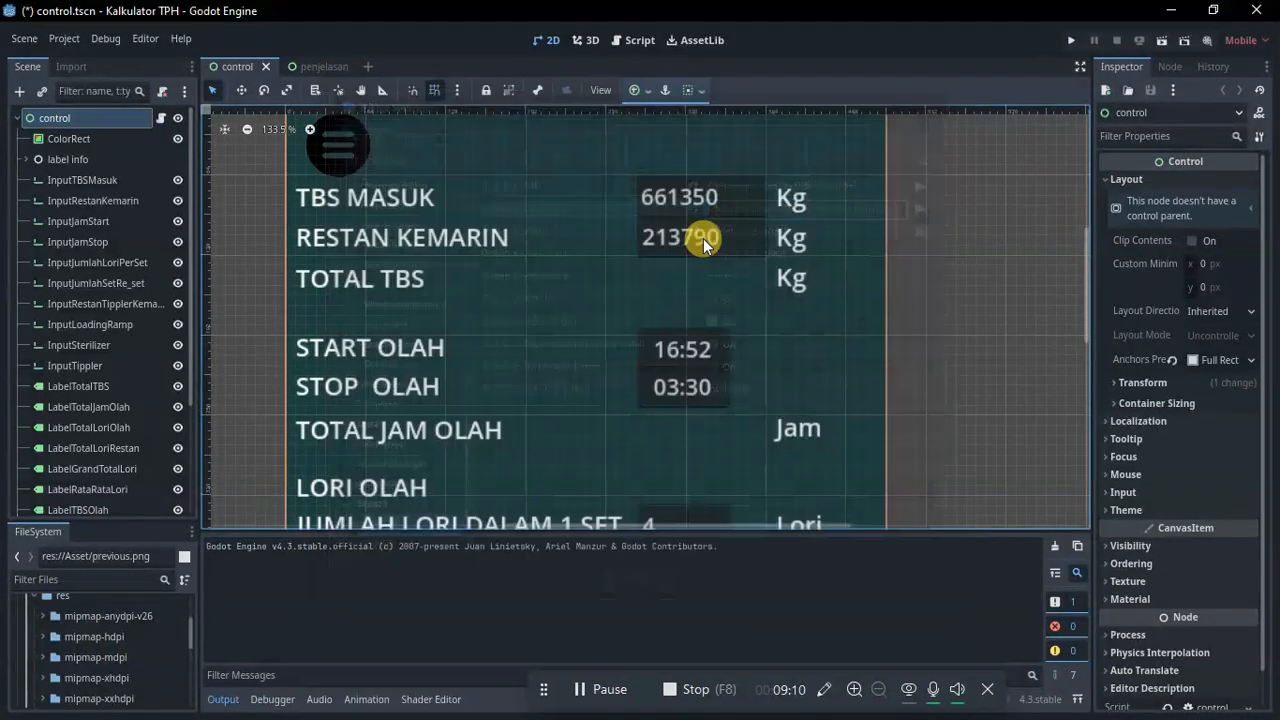
- Search Windows for Command Prompt and run it as administrator
key(super)
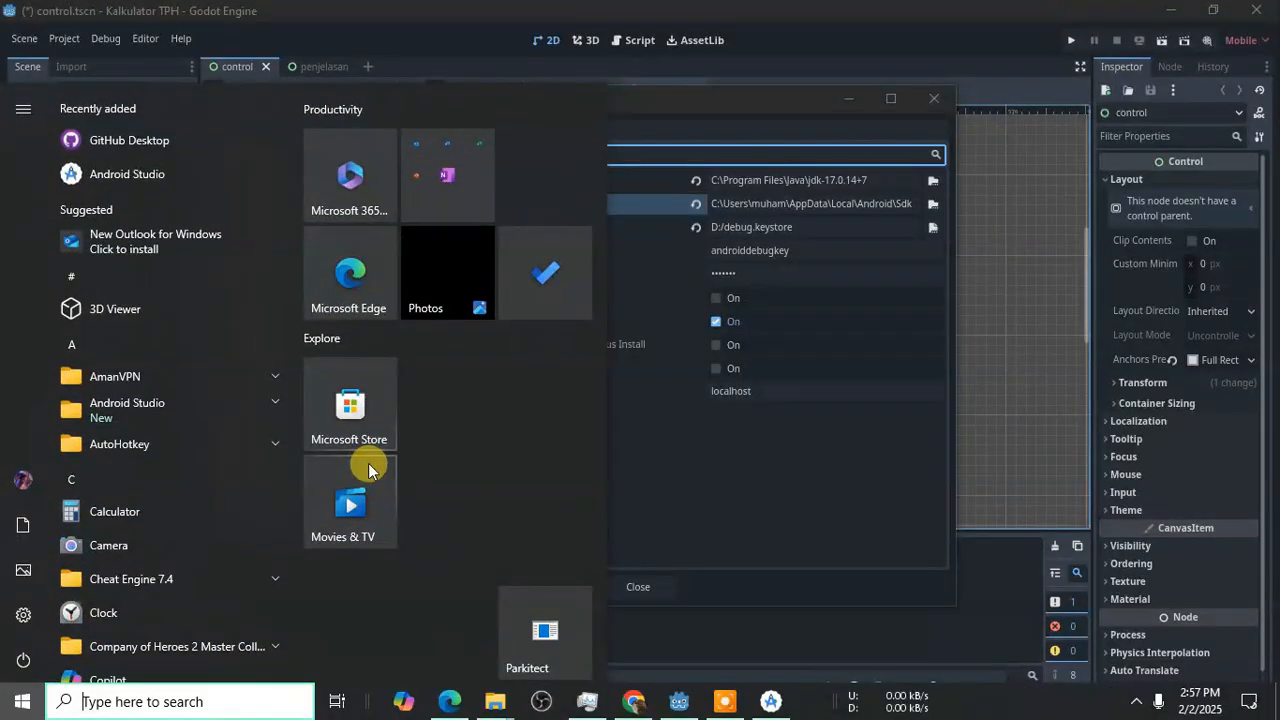
text(co)
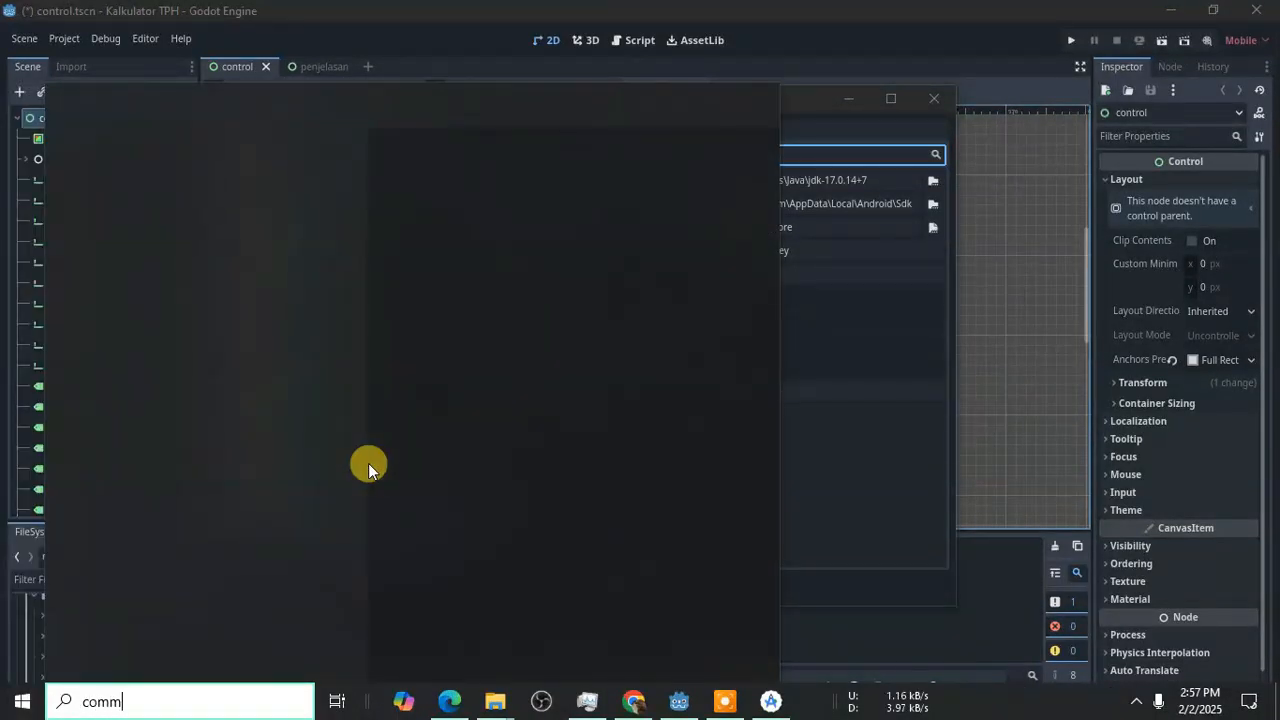
text(mm)
right_click(224, 192)
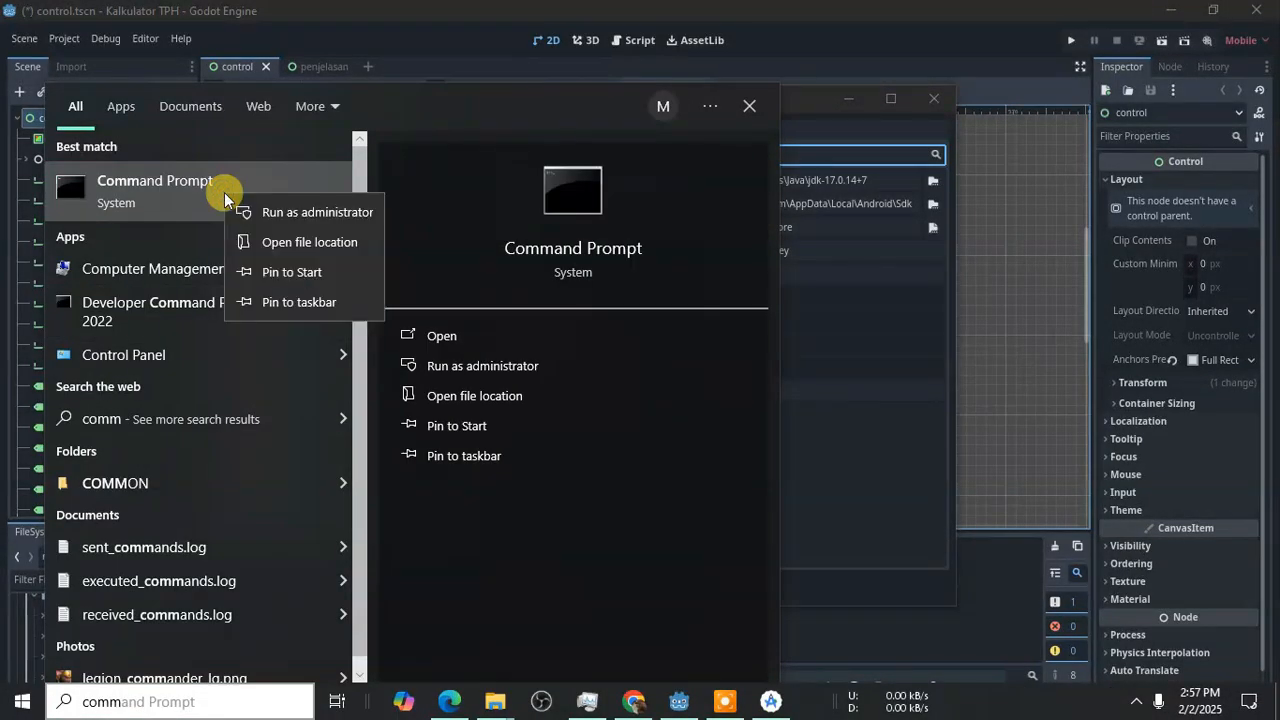
click(291, 212)
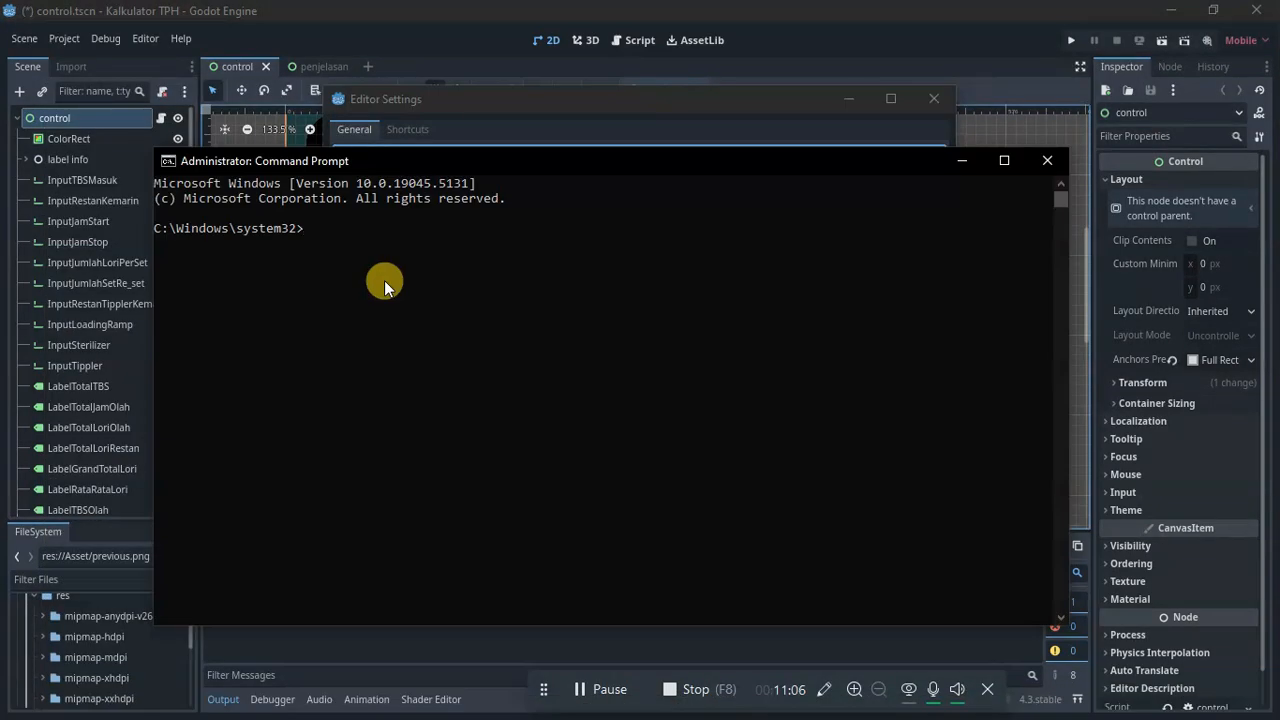
- Try to generate debug.keystore on drive D: with keytool, alias androiddebugkey, RSA 2048, validity 10000 and the store and key passwords, and close the prompt
text(D:)
key(Return)
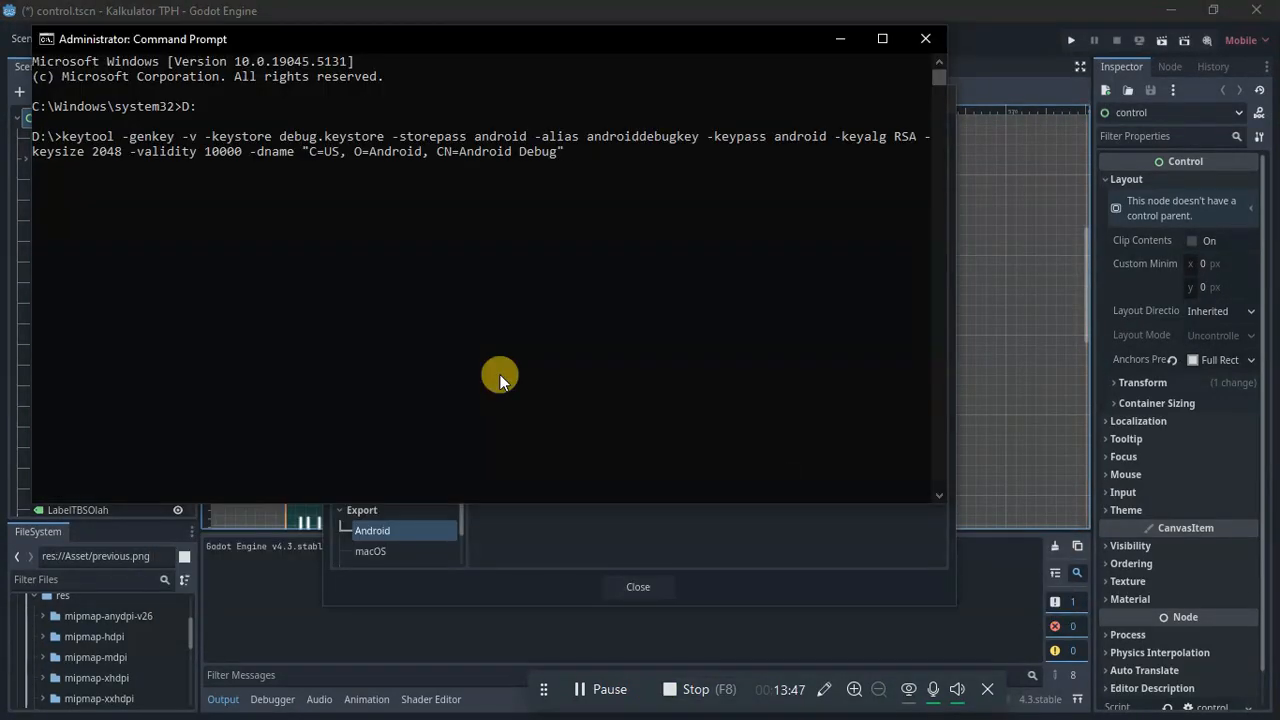
key(Return)
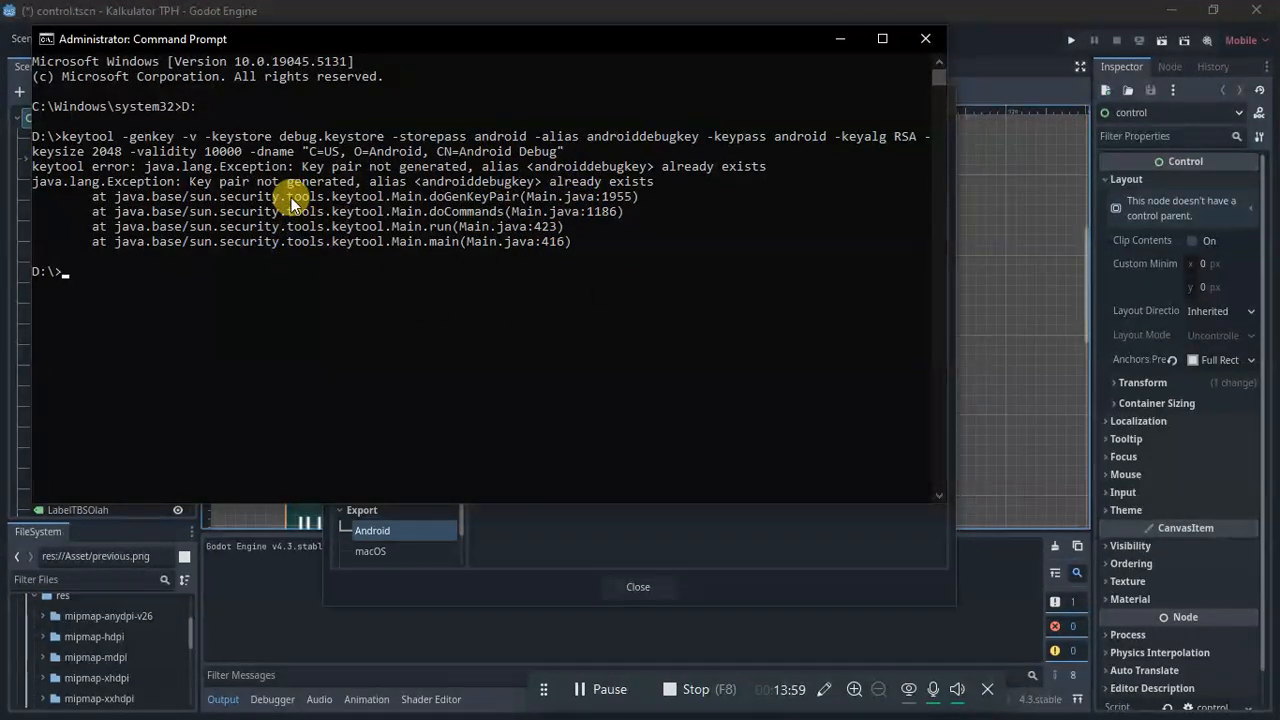
click(928, 38)
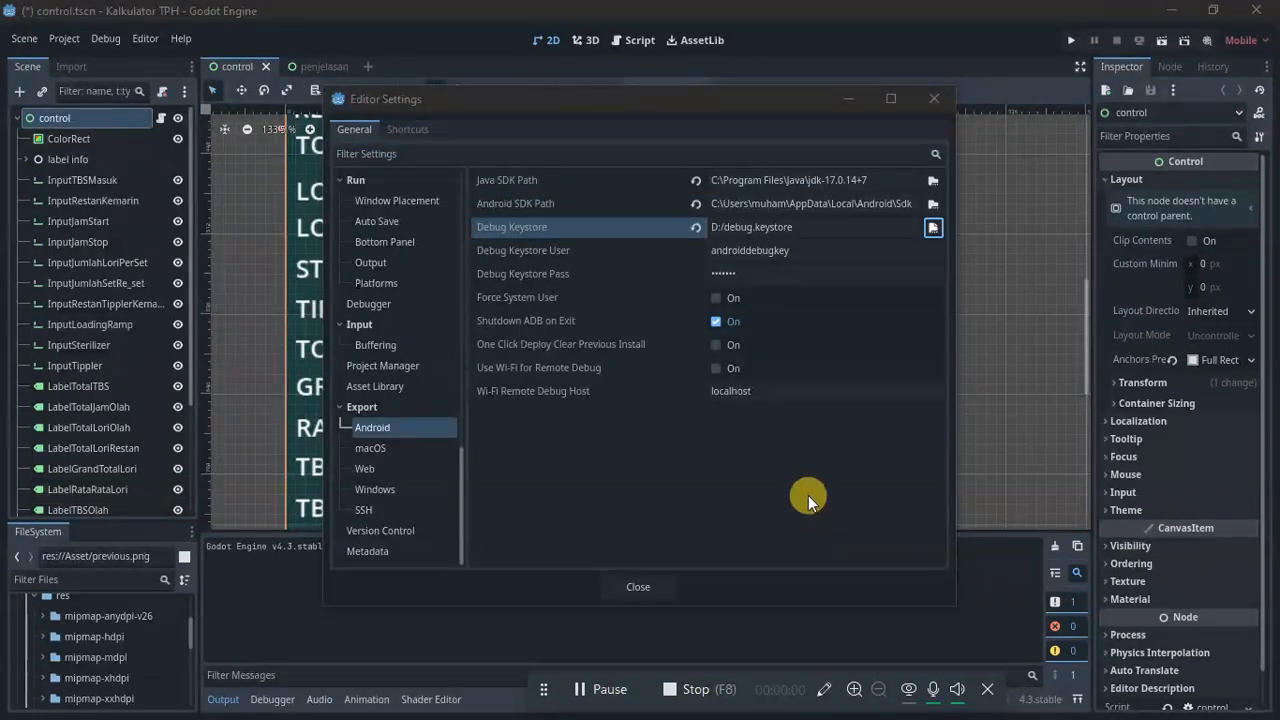
- Choose debug.keystore from the root of drive D: as the Debug Keystore, and select the Debug Keystore User text
click(932, 229)
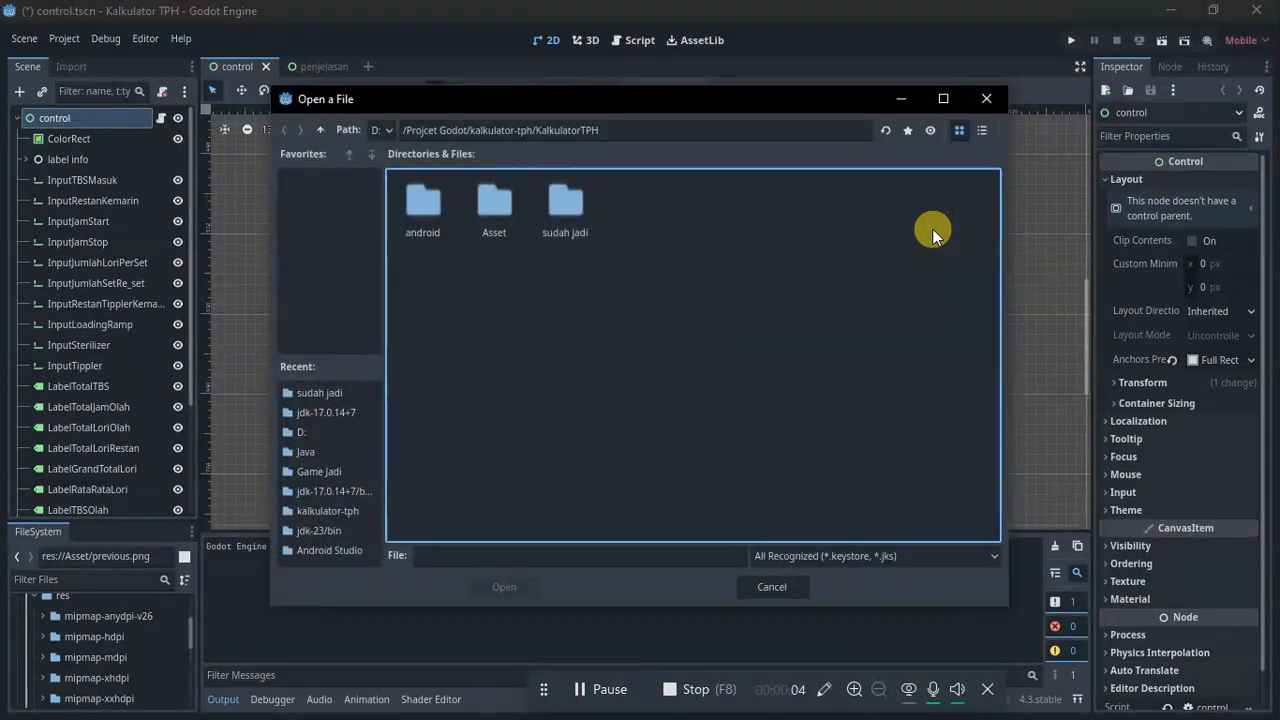
click(392, 131)
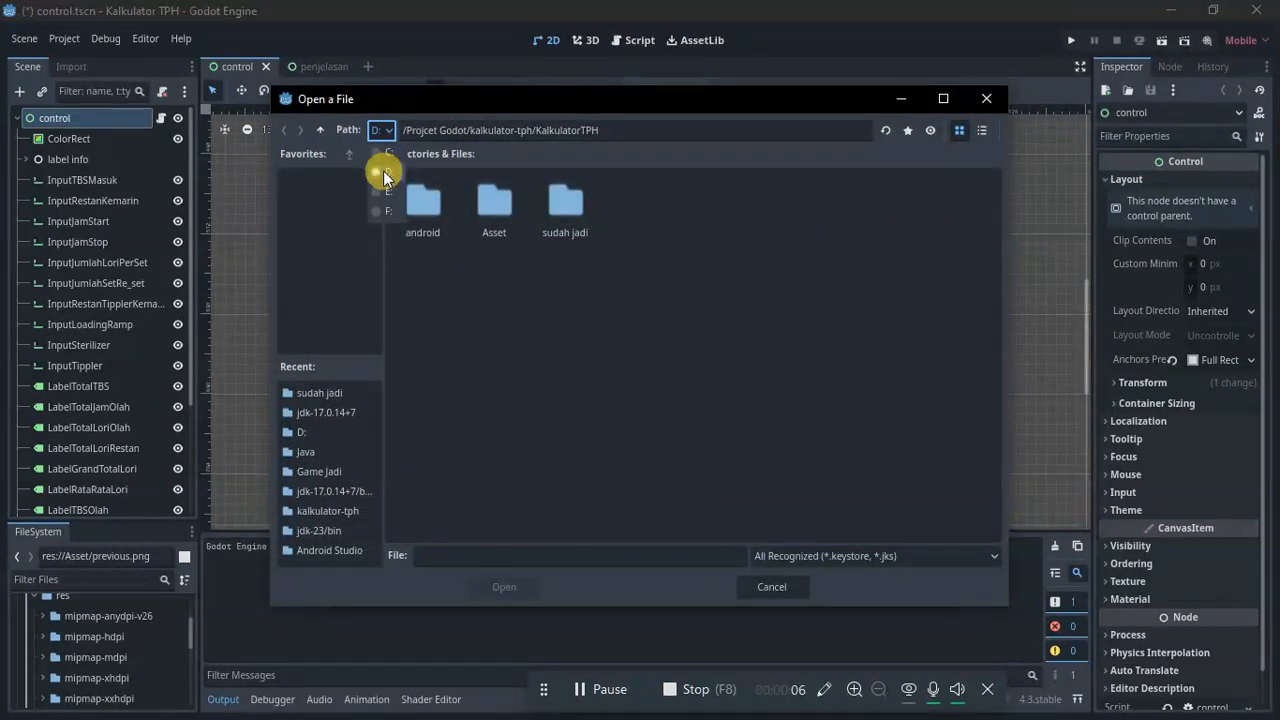
click(534, 291)
click(321, 130)
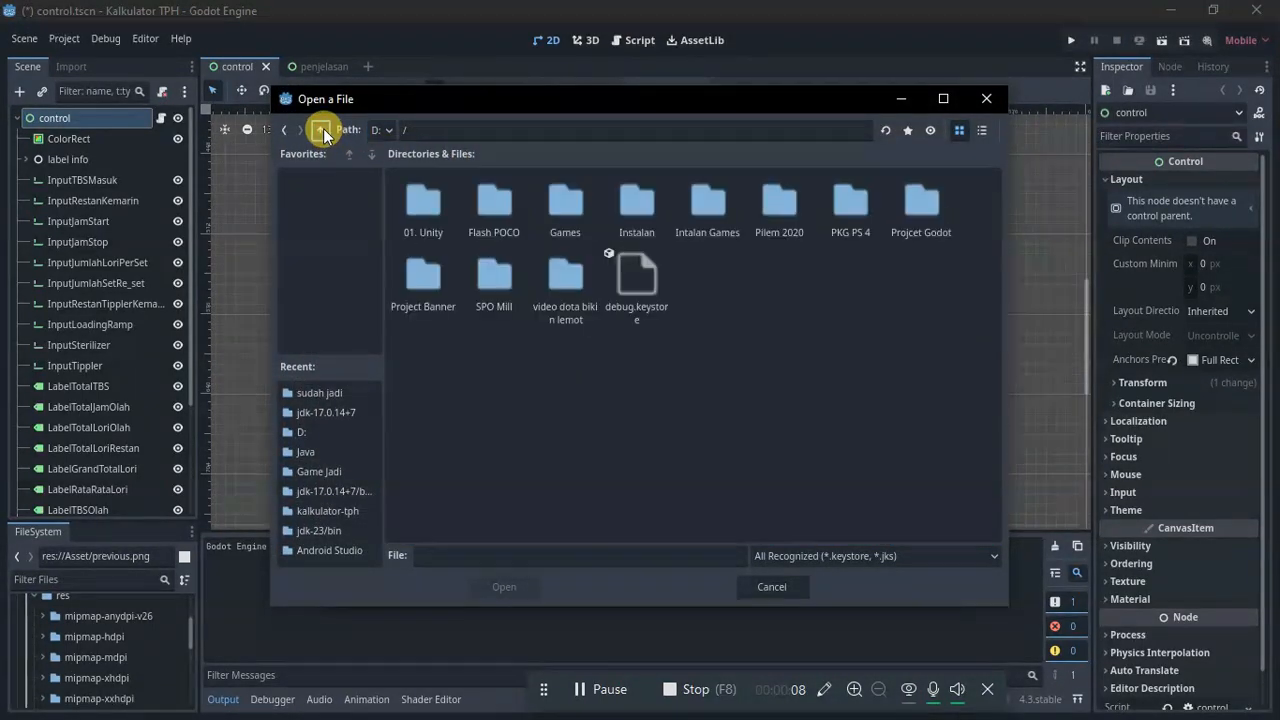
double_click(654, 311)
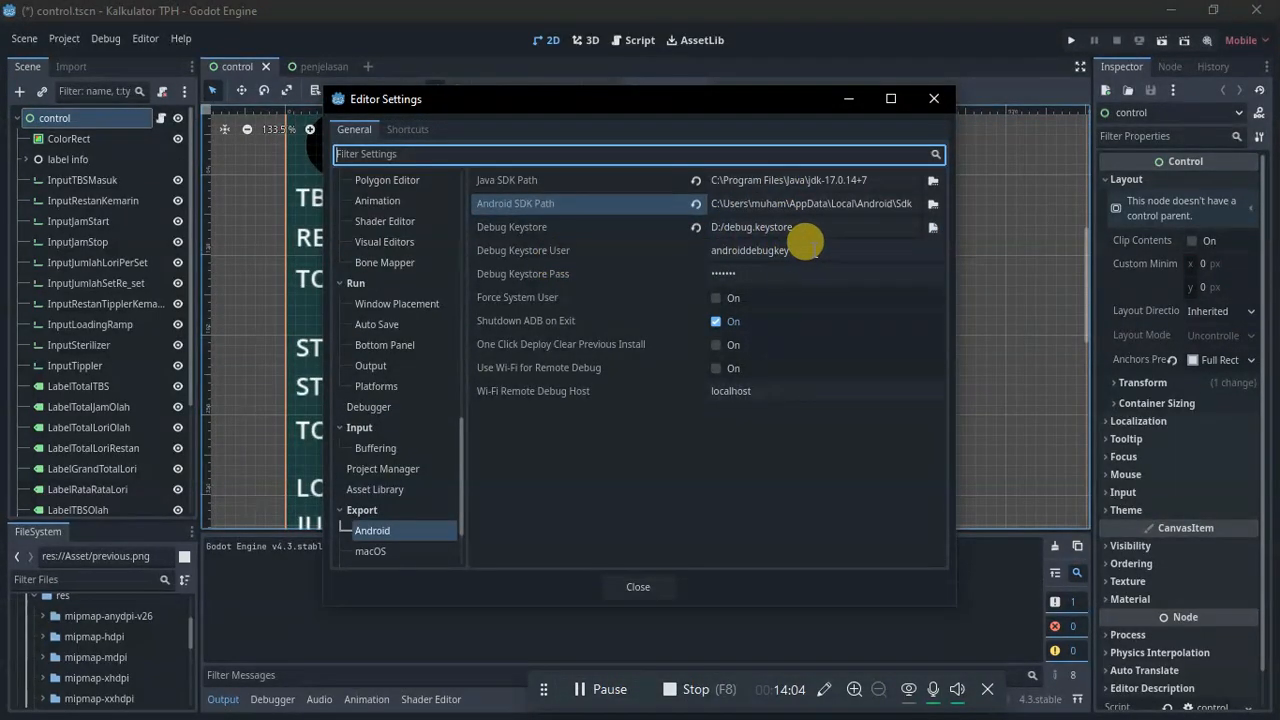
double_click(760, 250)
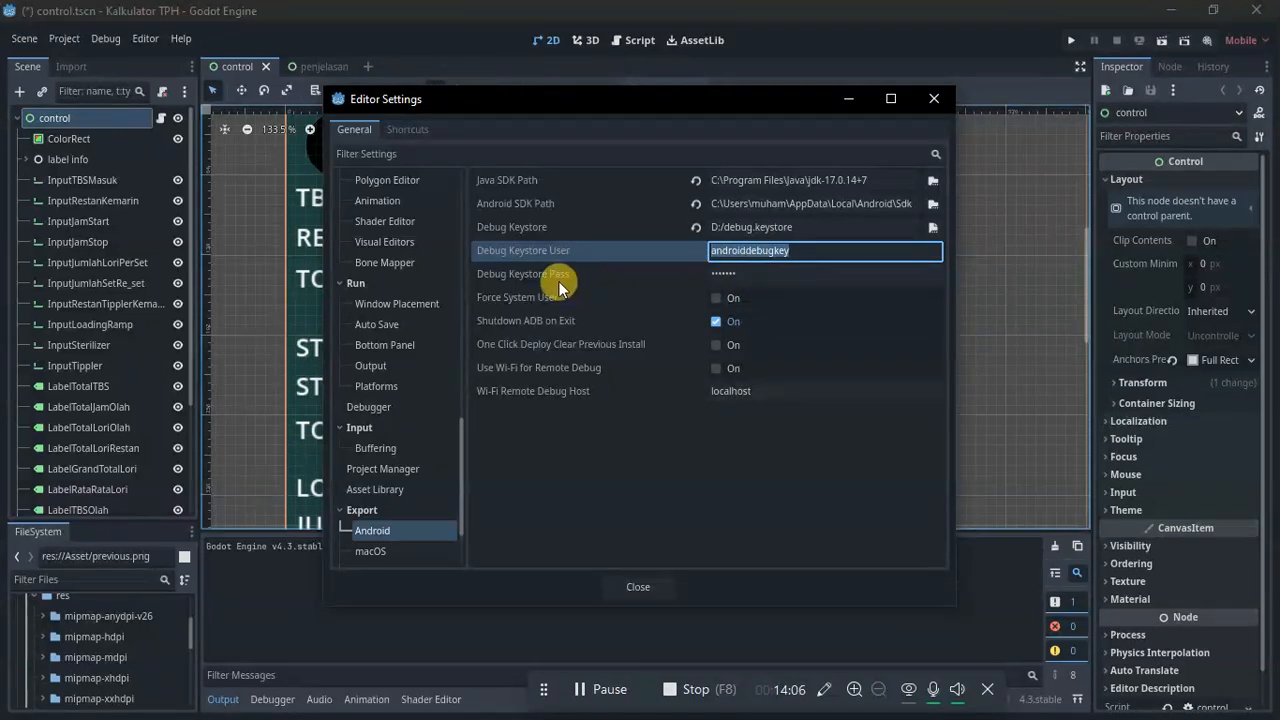
- Select the Debug Keystore Pass text and close the editor settings
double_click(722, 273)
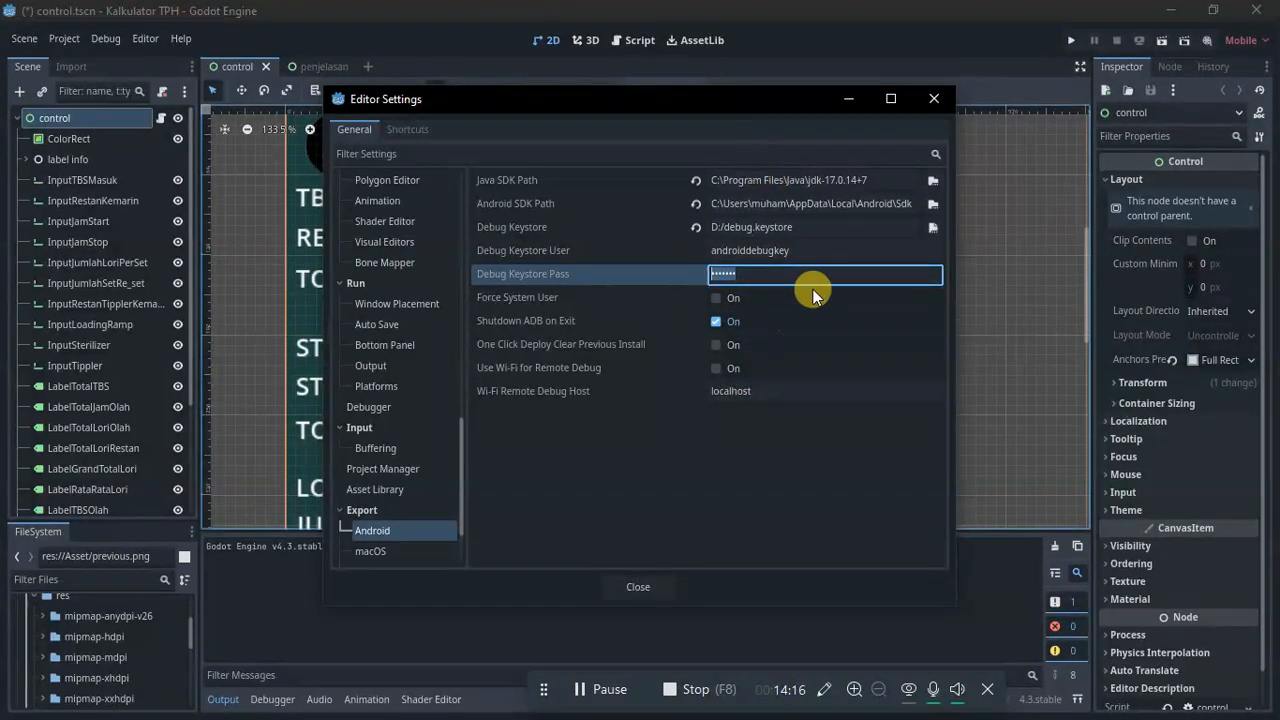
click(640, 587)
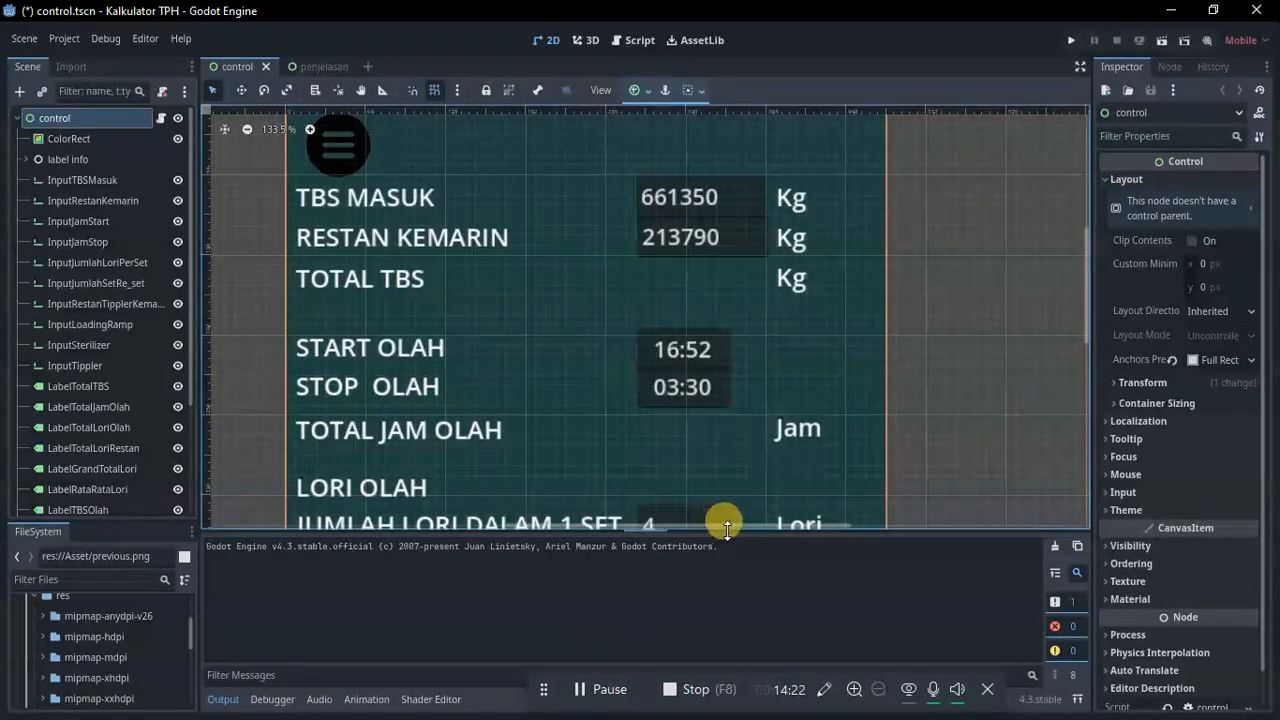
- Look over the control scene's layout and the penjelasan scene, ending back on the control scene
click(247, 130)
click(247, 130)
click(306, 129)
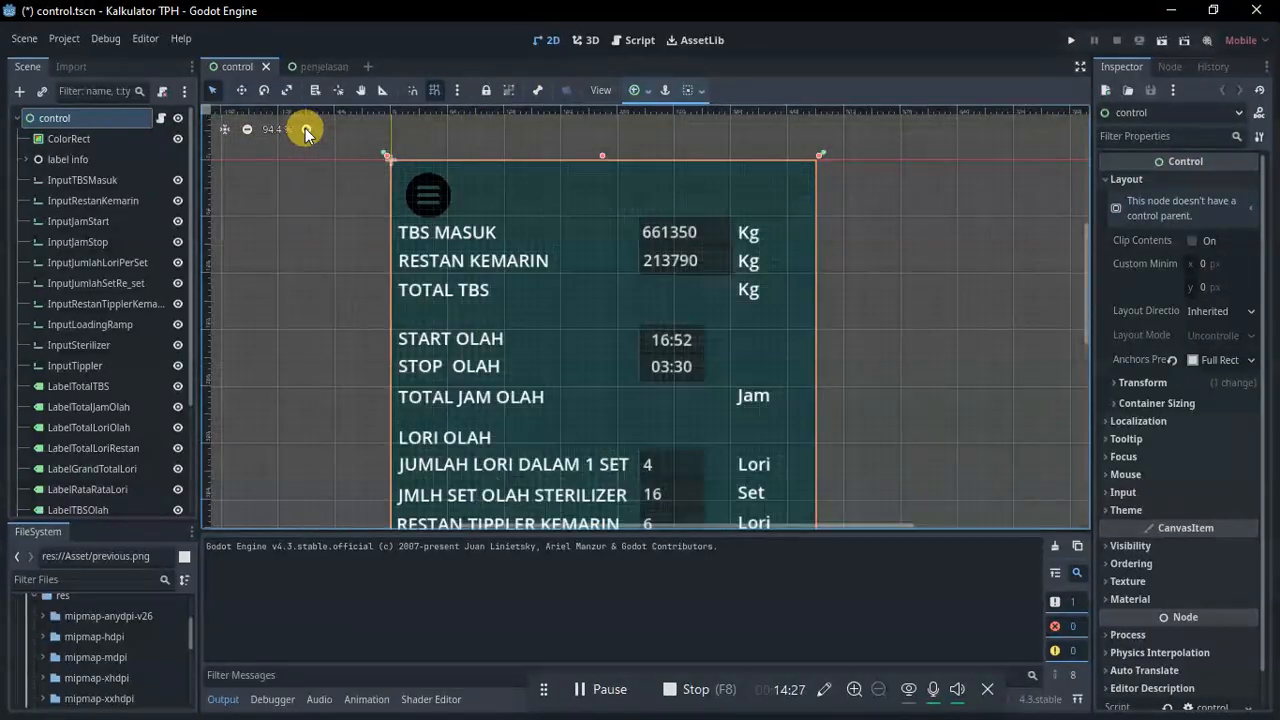
click(328, 64)
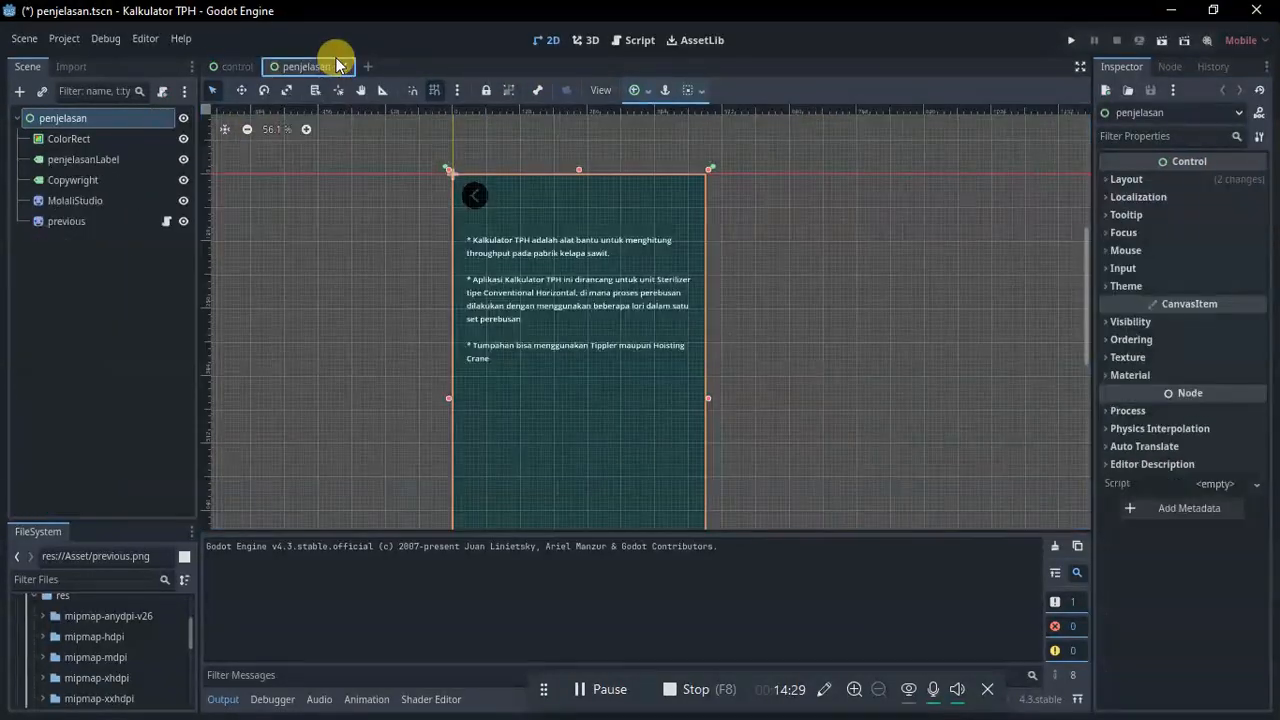
click(238, 63)
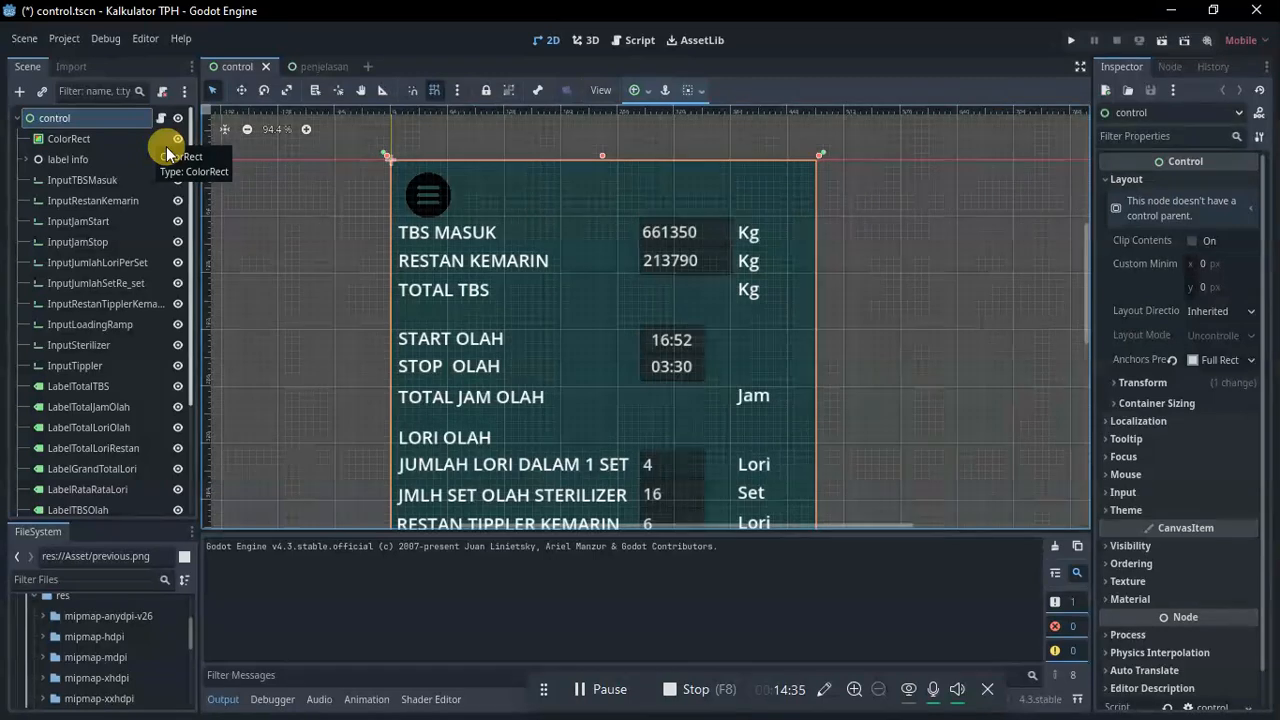
- Try to install the Android build template in the project
click(69, 42)
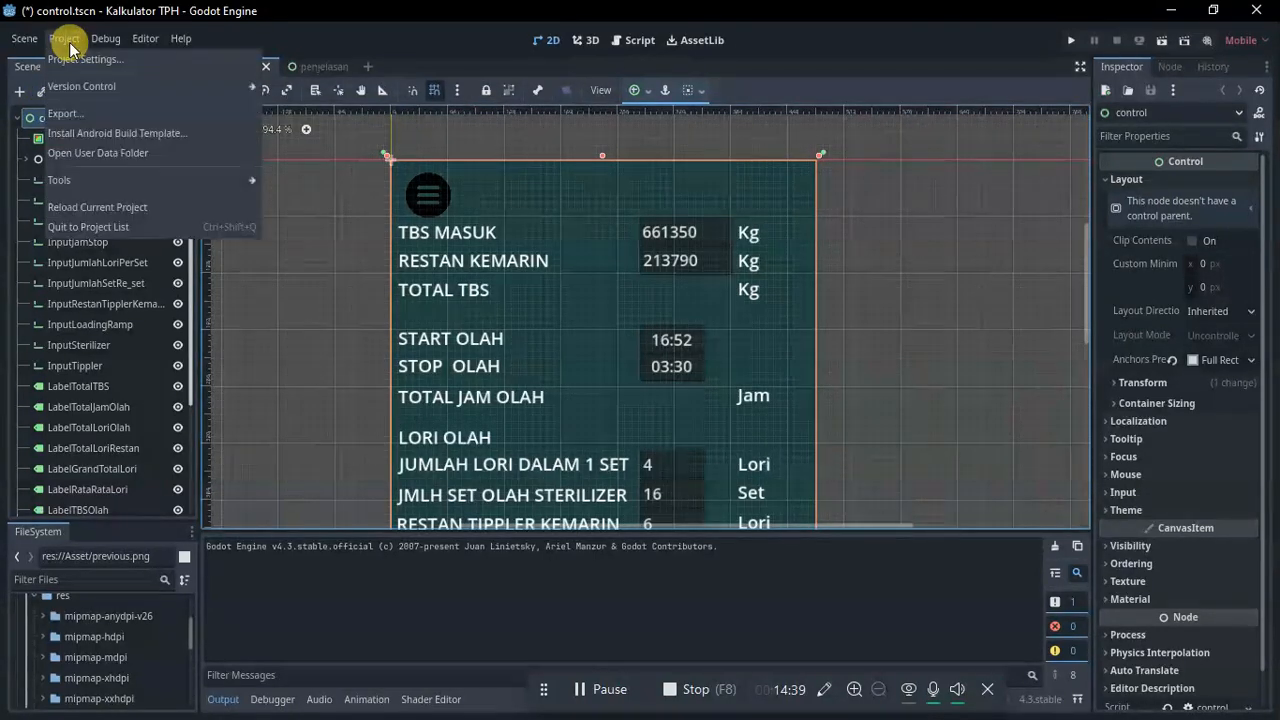
click(80, 131)
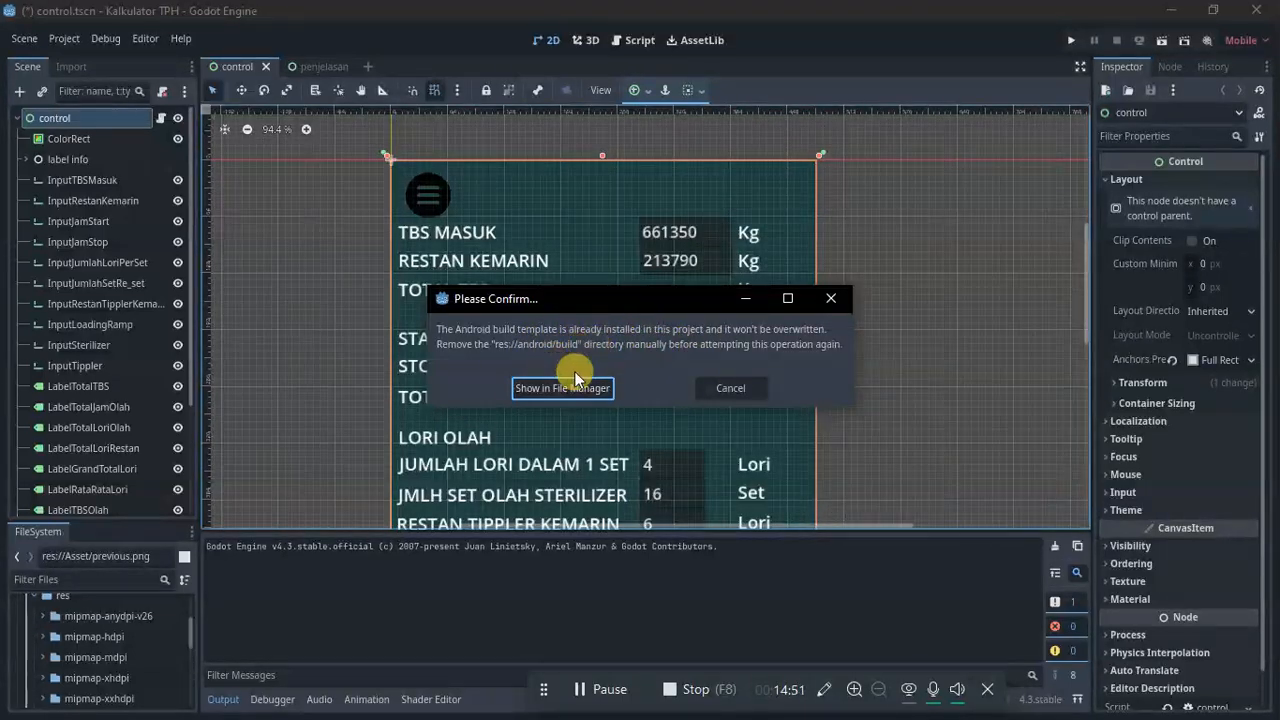
click(831, 298)
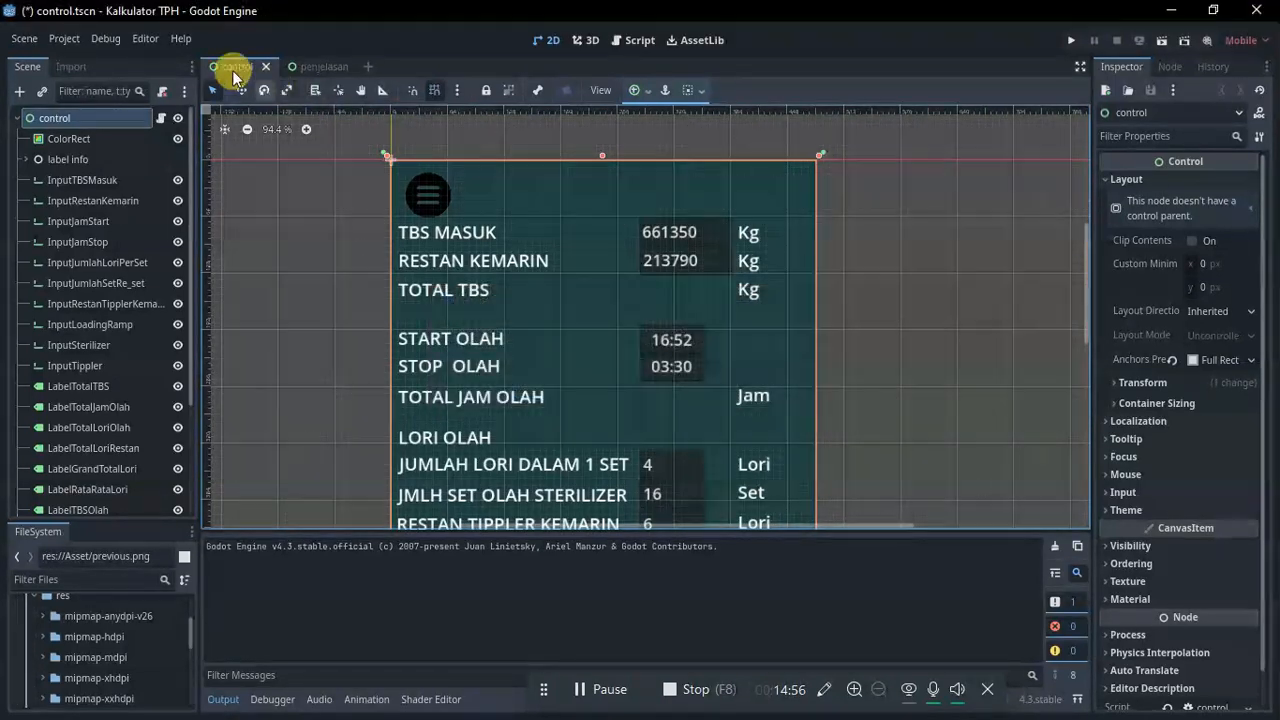
- Open the project's export settings
click(64, 40)
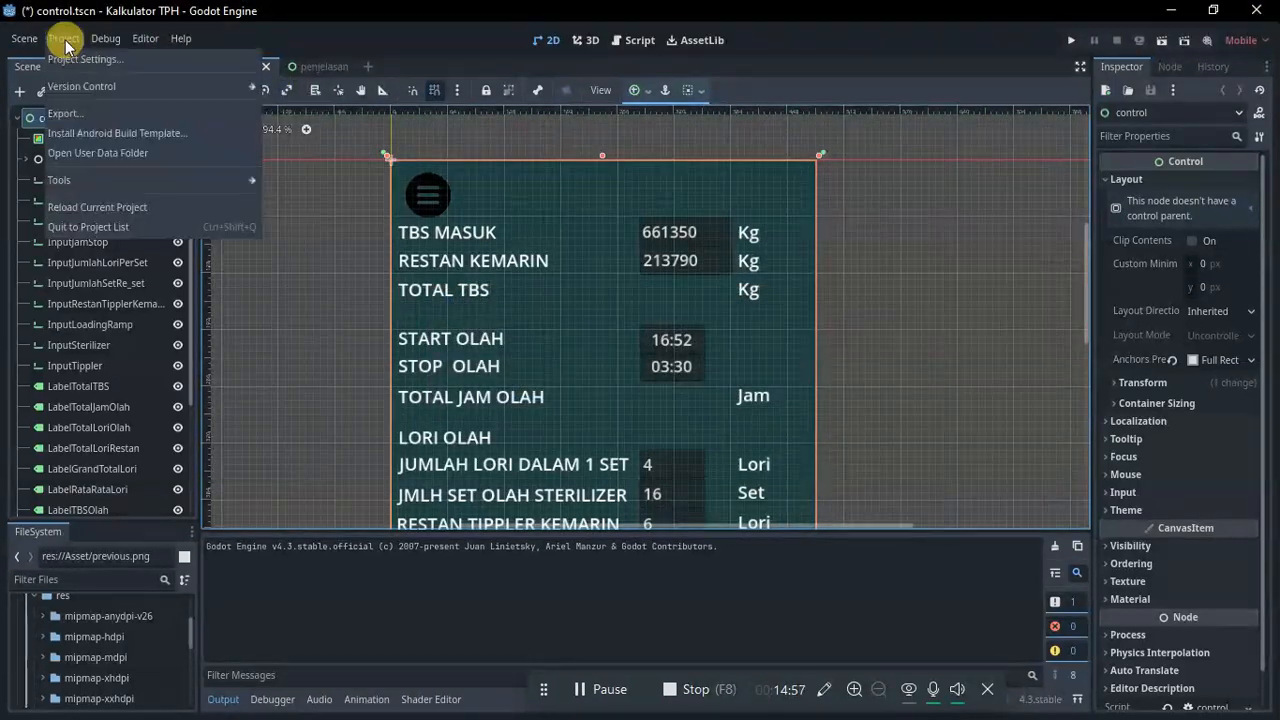
click(74, 116)
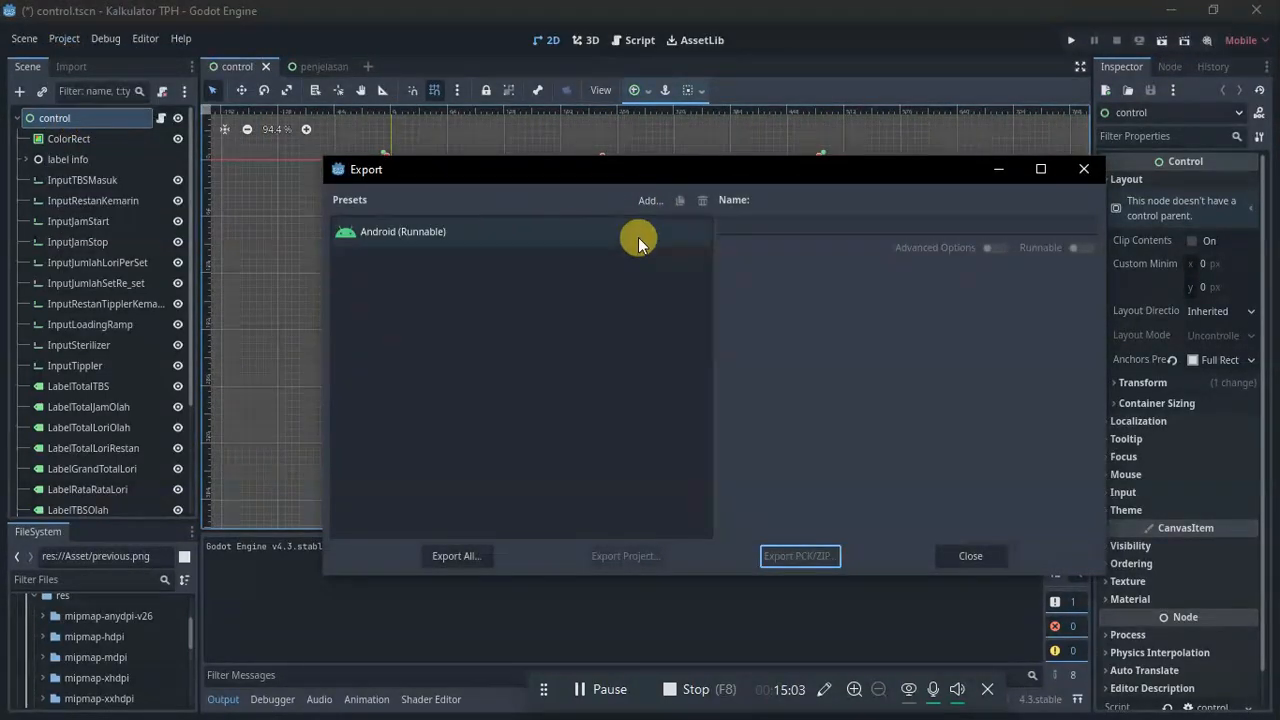
- Add a second Android export preset and delete it again
click(647, 203)
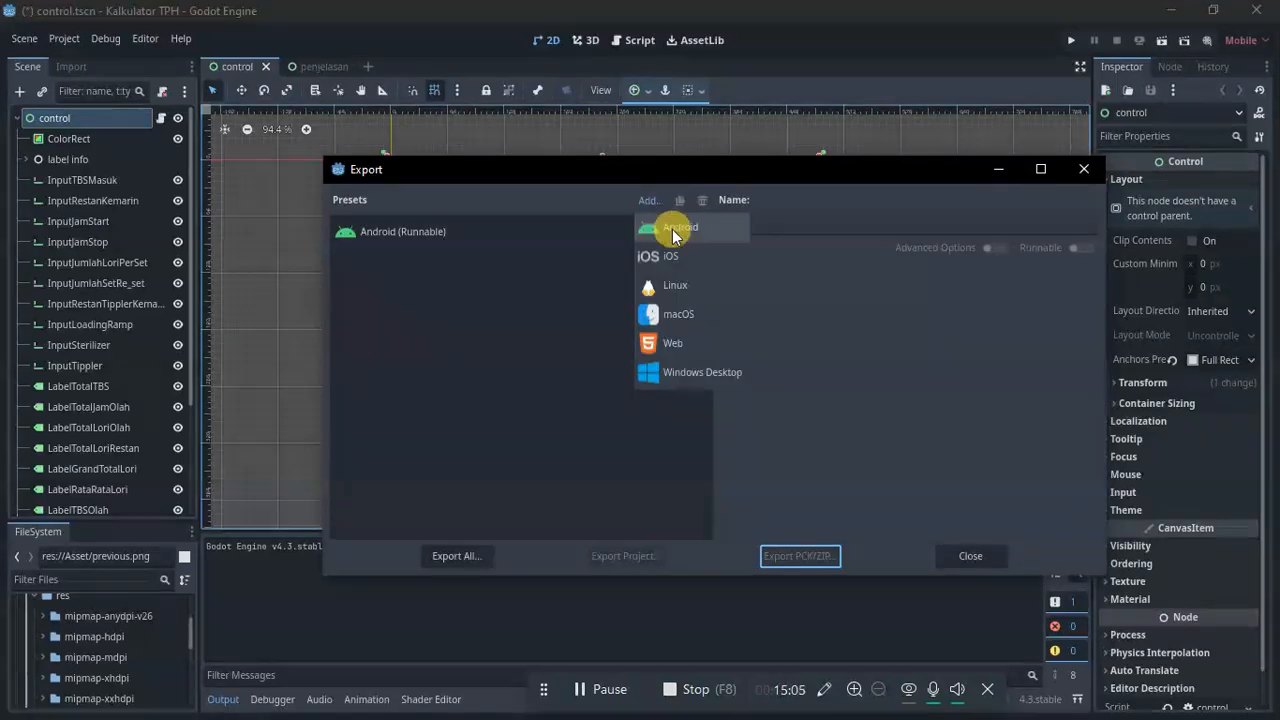
click(668, 228)
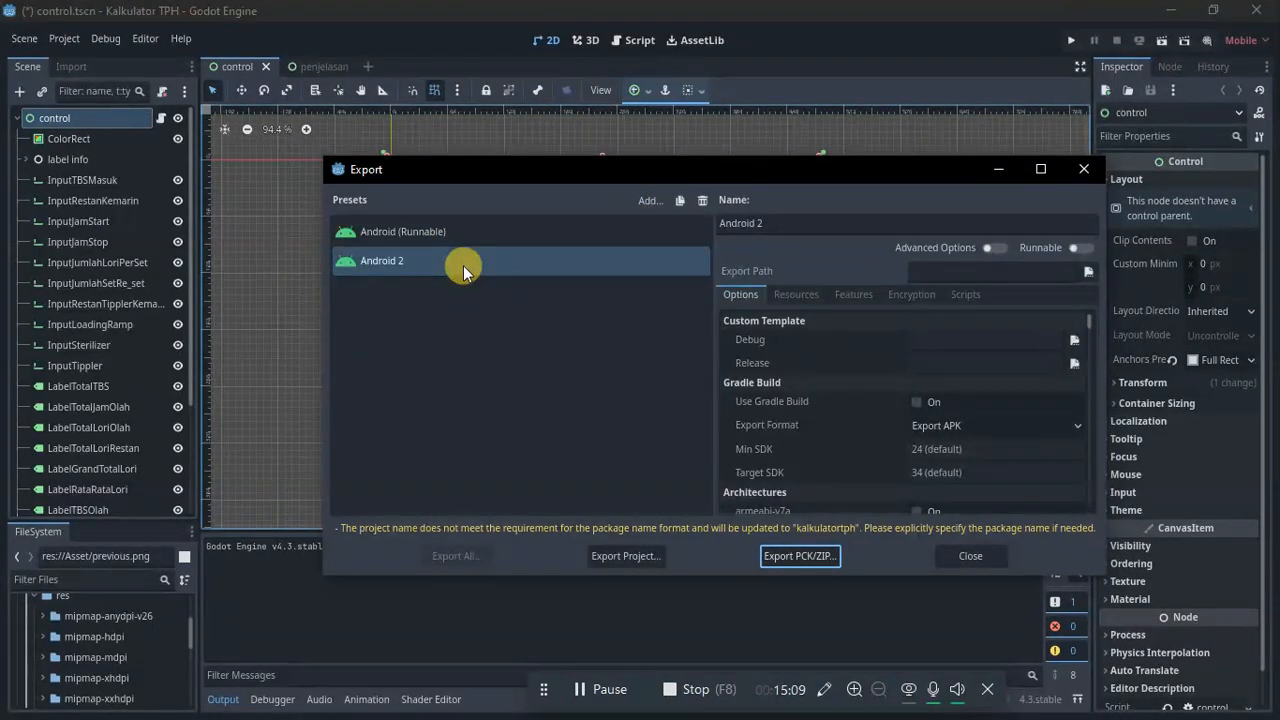
click(702, 200)
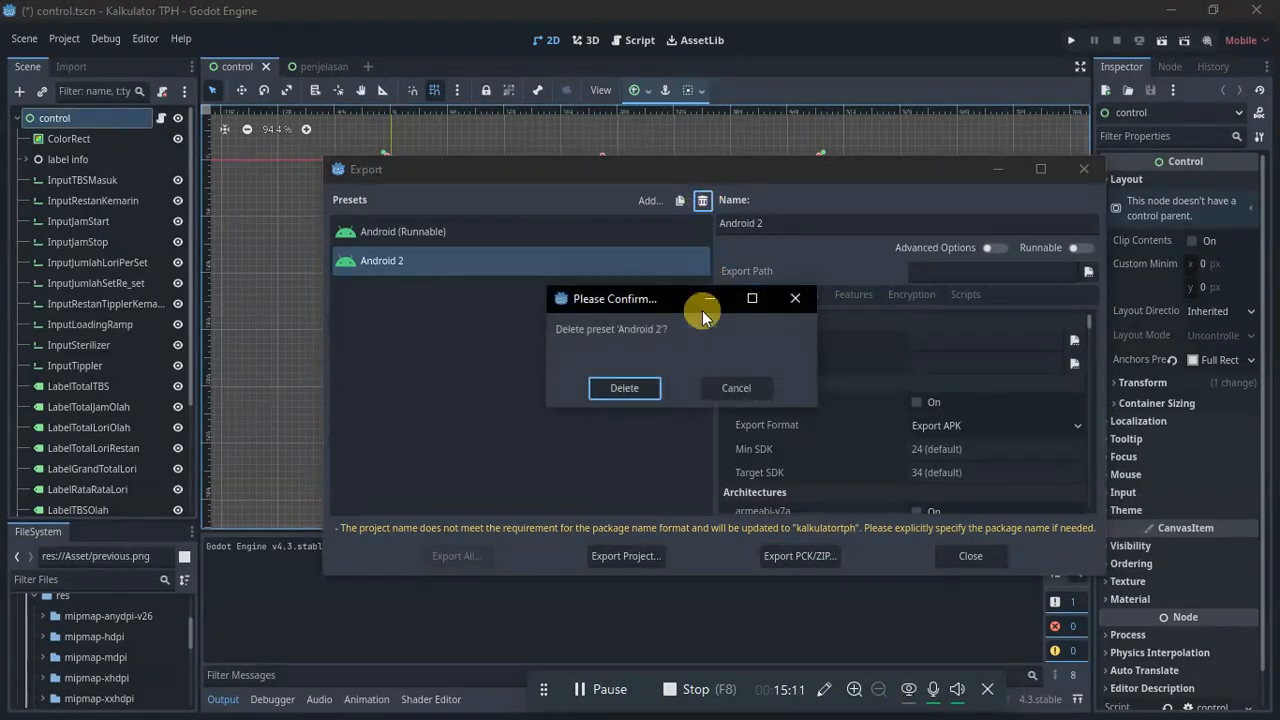
click(623, 387)
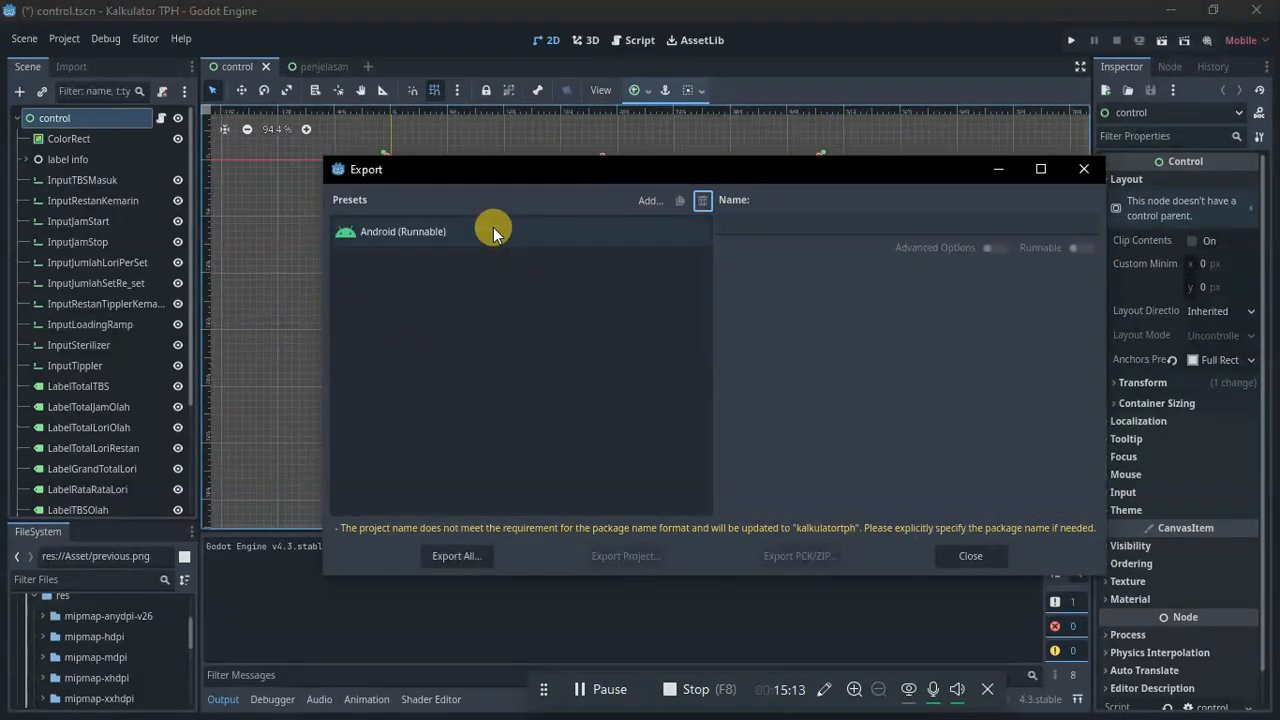
- Select the Android (Runnable) export preset and turn its Advanced Options off and back on
click(493, 231)
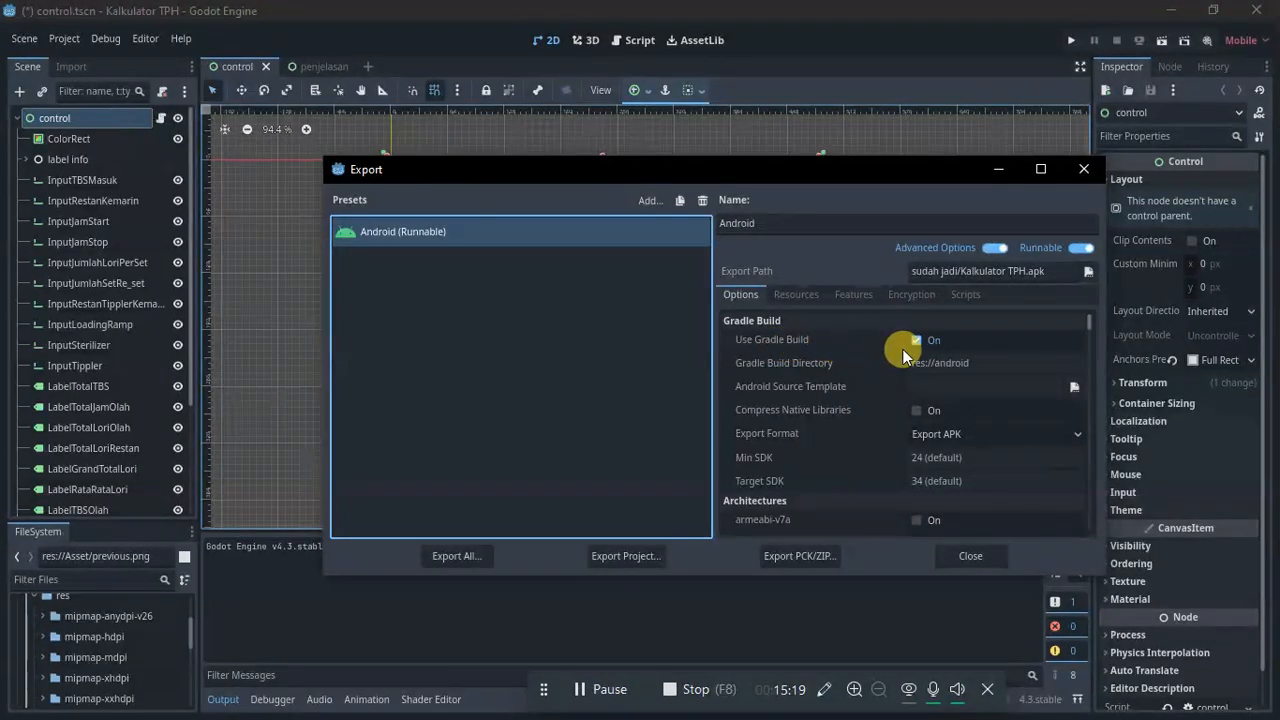
click(998, 254)
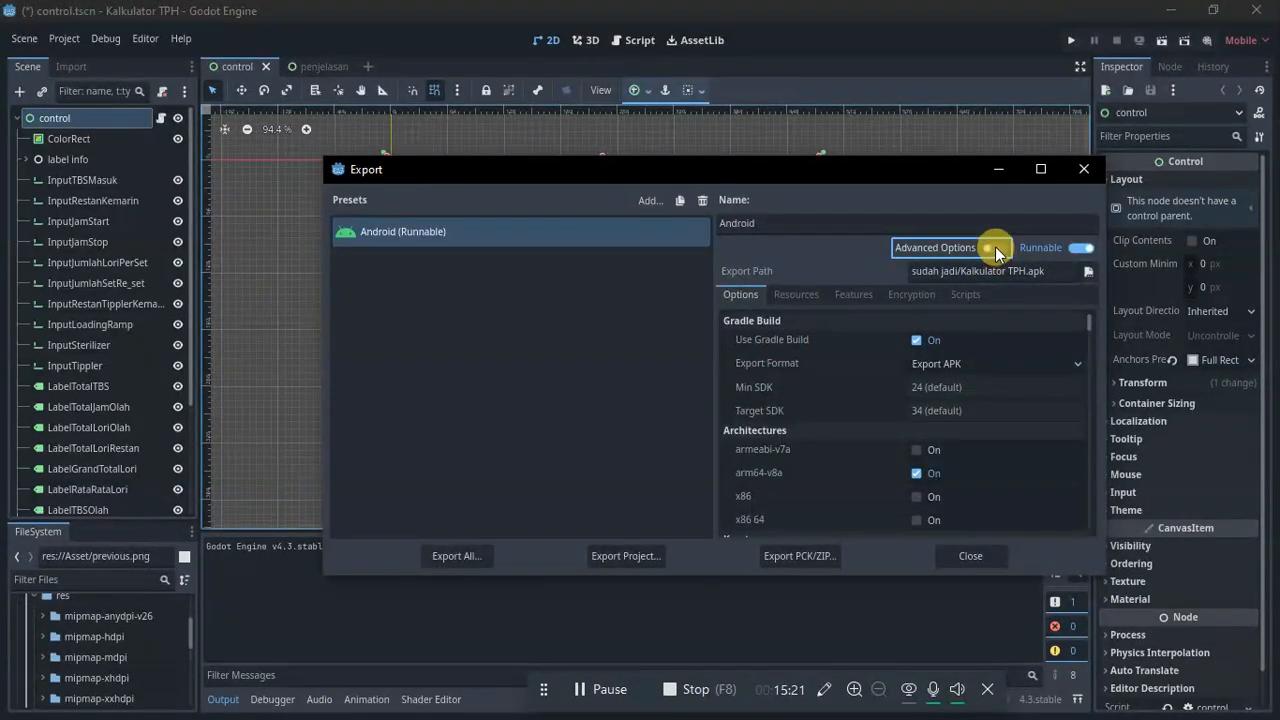
click(995, 246)
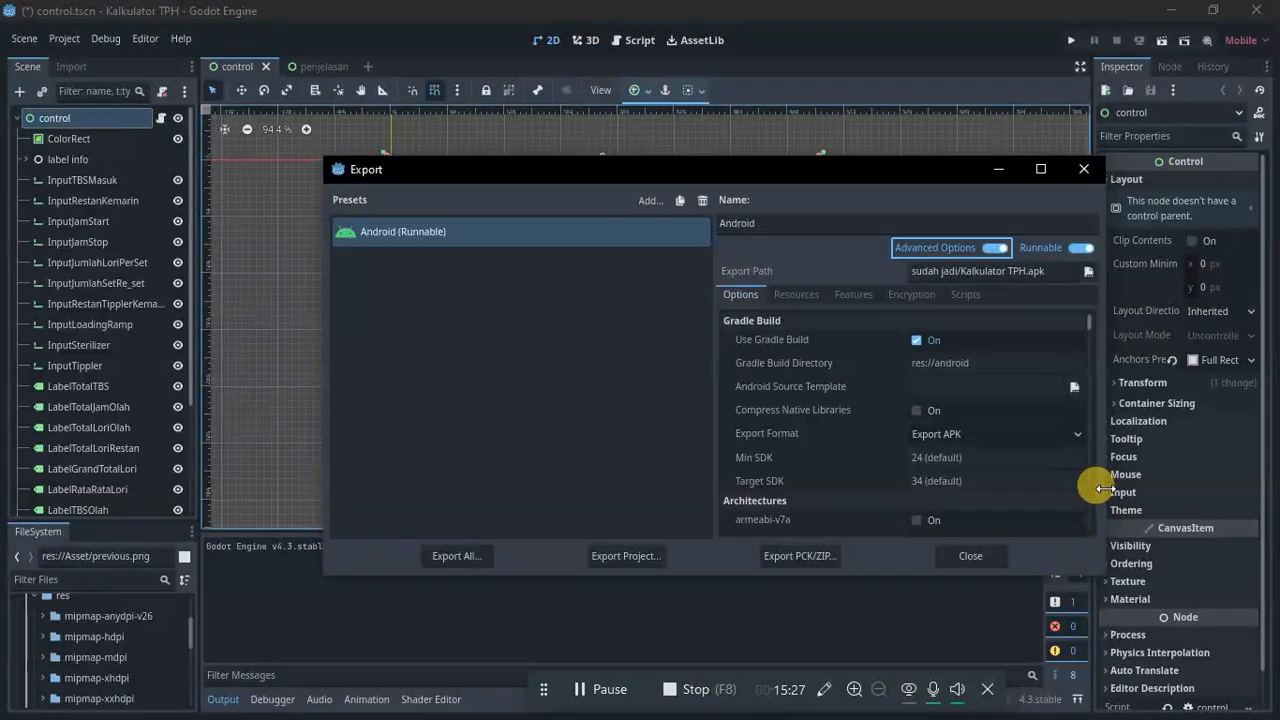
- Set the Unique Name of the Android preset's package to com.molalistudio.KalkulatorTPH
scroll(1094, 335, down, 5)
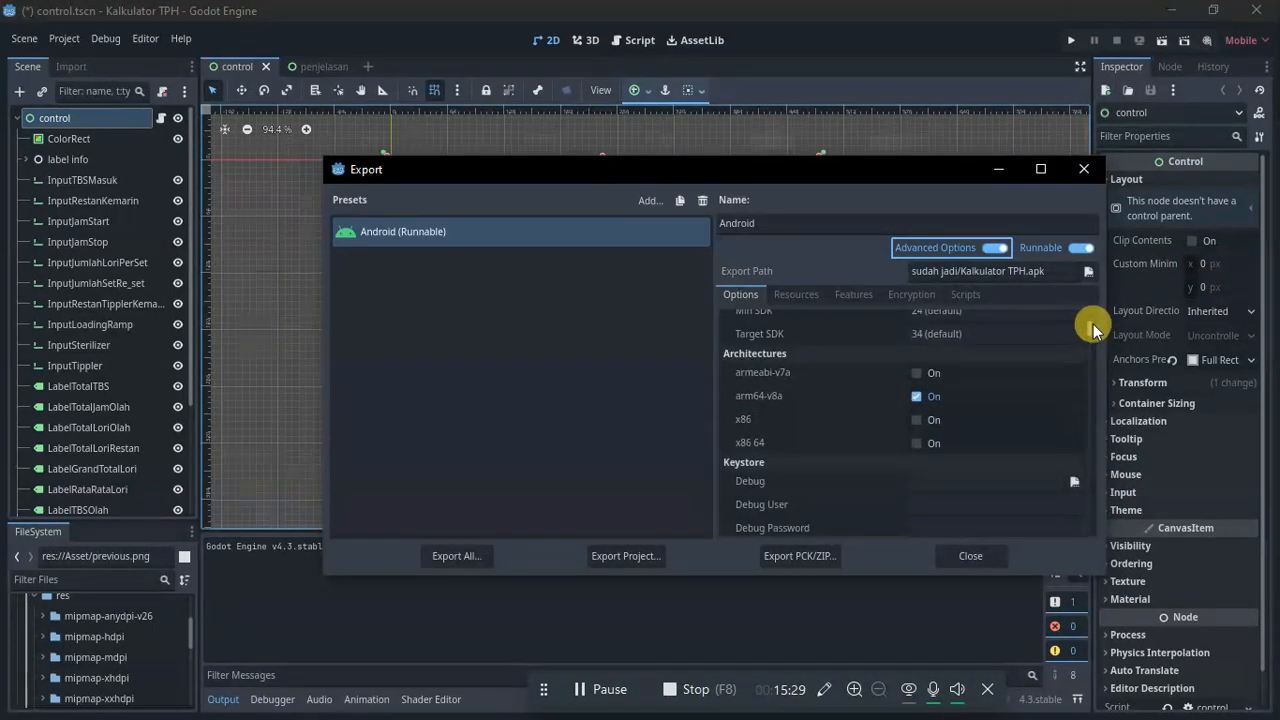
scroll(1098, 330, down, 3)
scroll(1101, 335, down, 2)
click(985, 403)
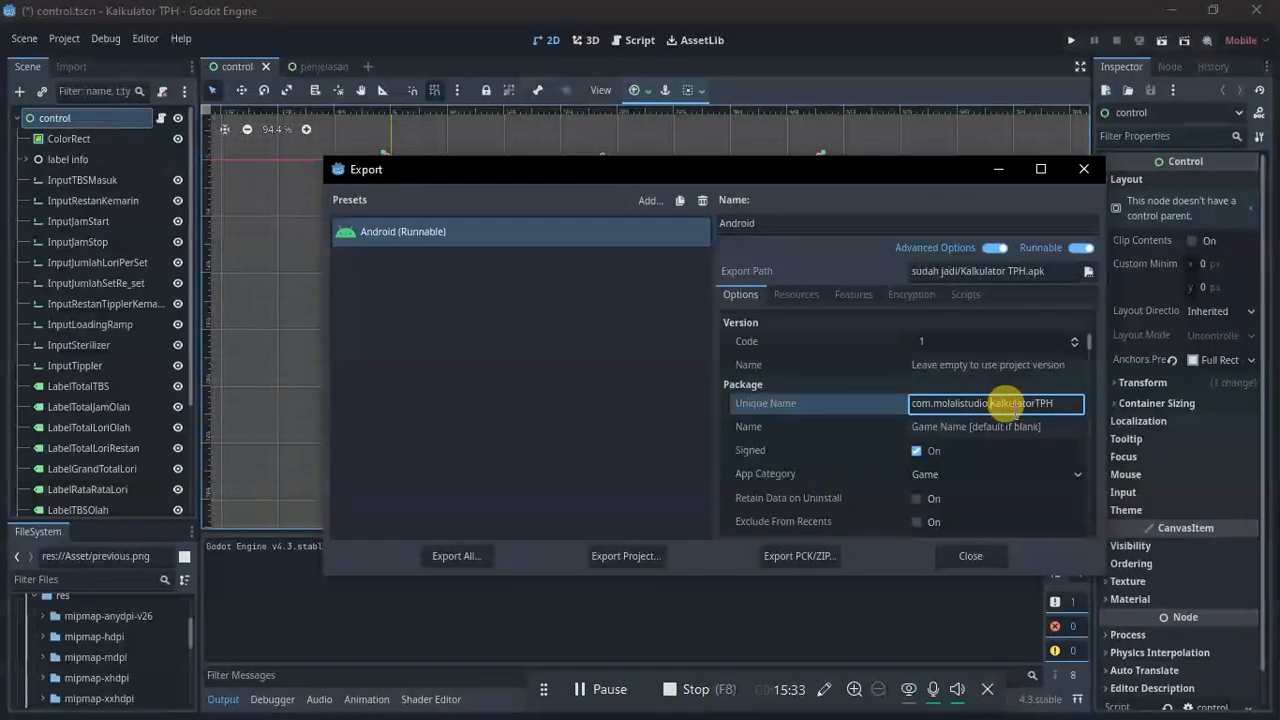
text(k)
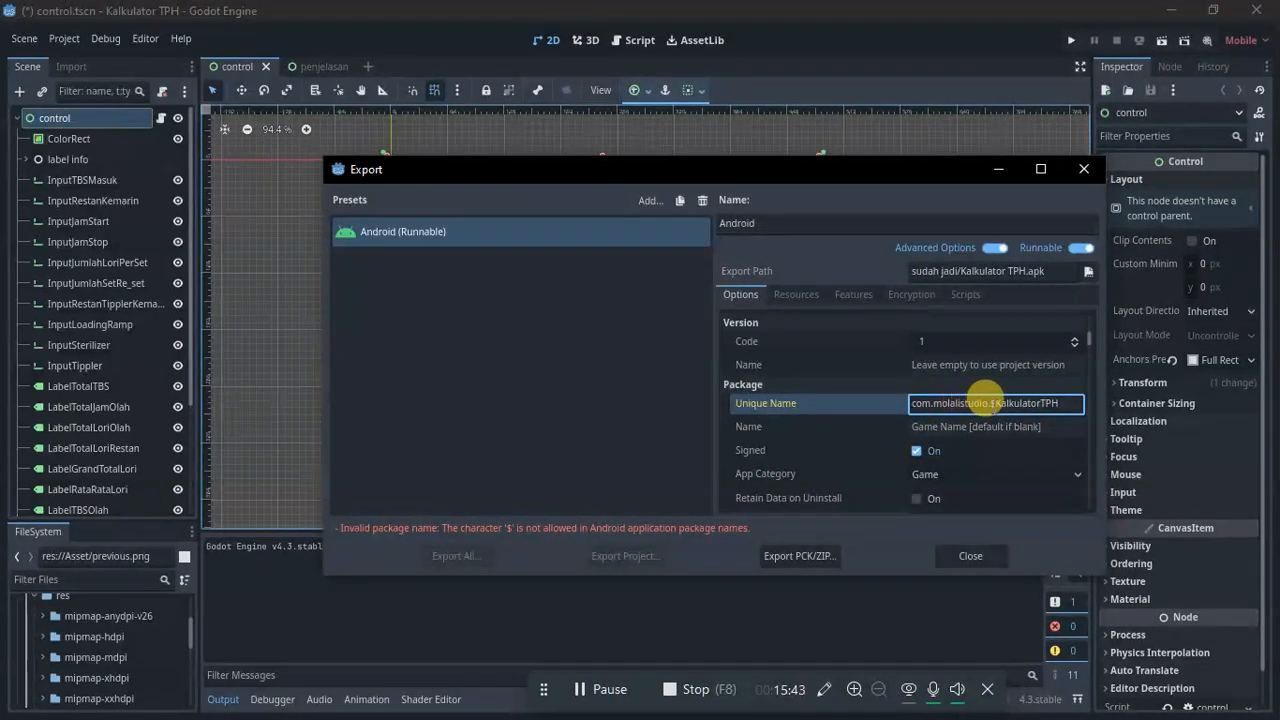
click(995, 403)
key(BackSpace)
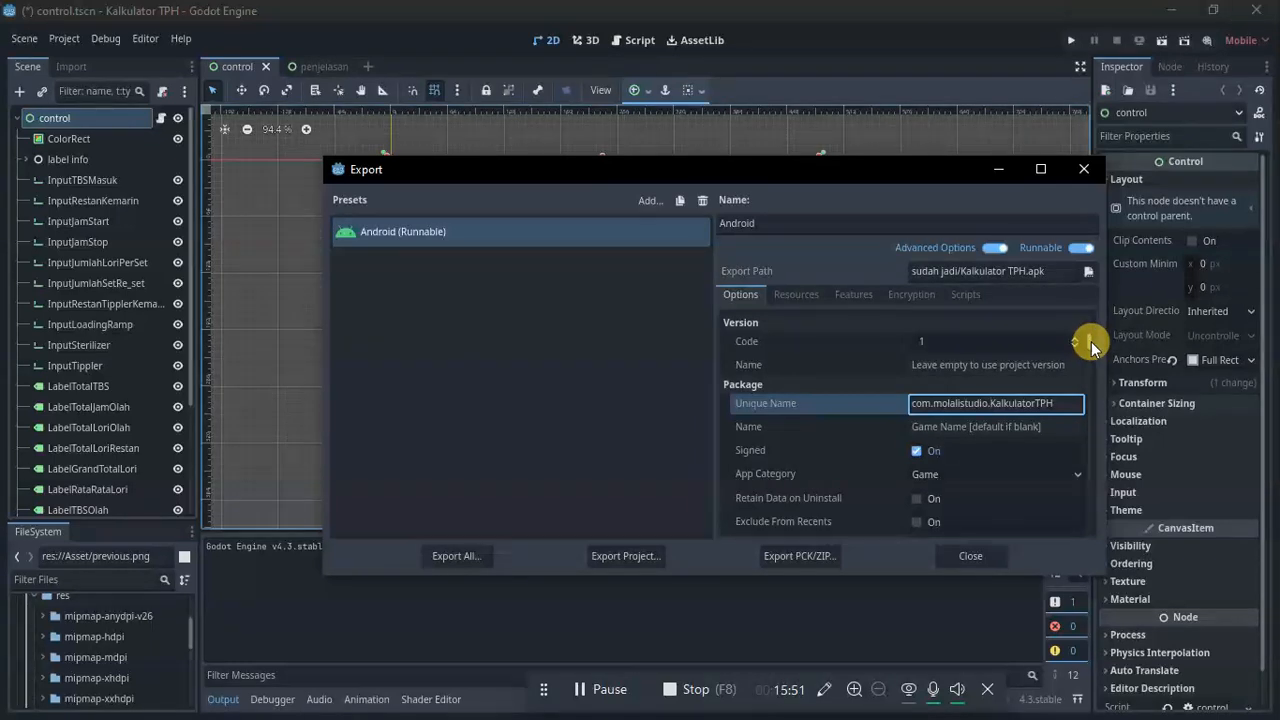
- Export the project with debug enabled as Kalkulator TPH1.apk in the sudah jadi folder
drag(1089, 343, 1089, 360)
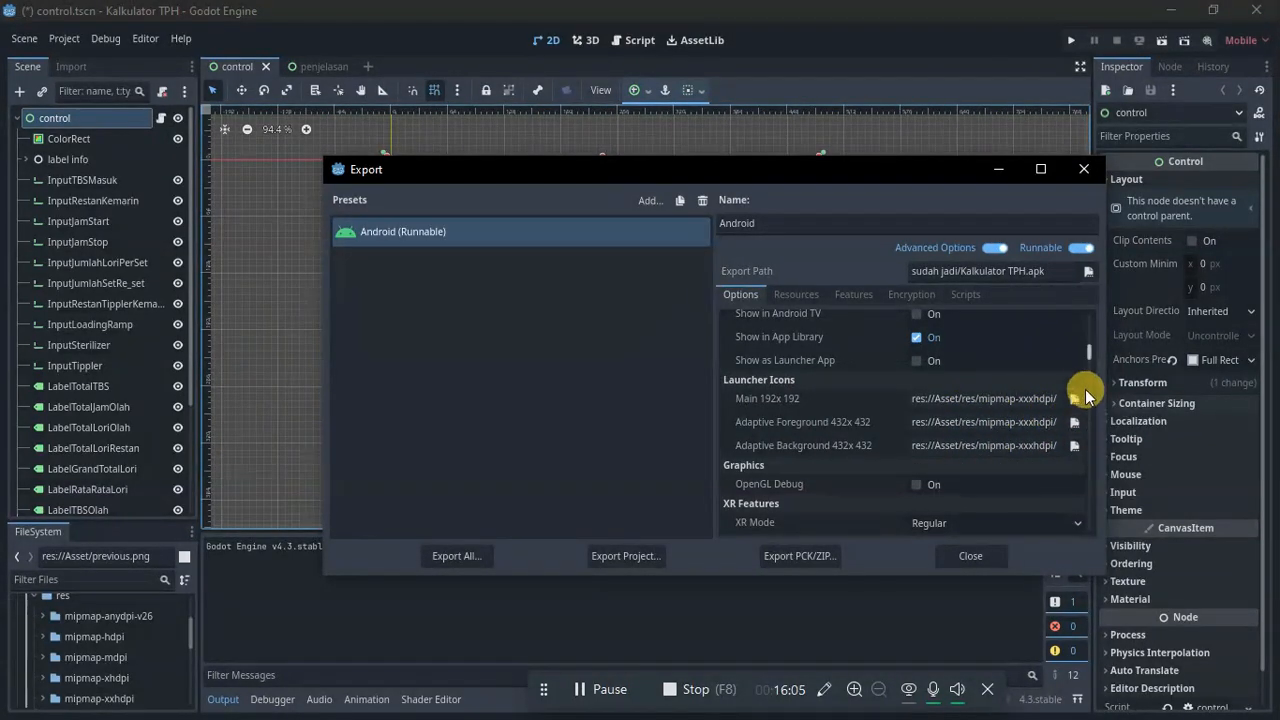
drag(1091, 351, 1100, 304)
scroll(1090, 362, down, 2)
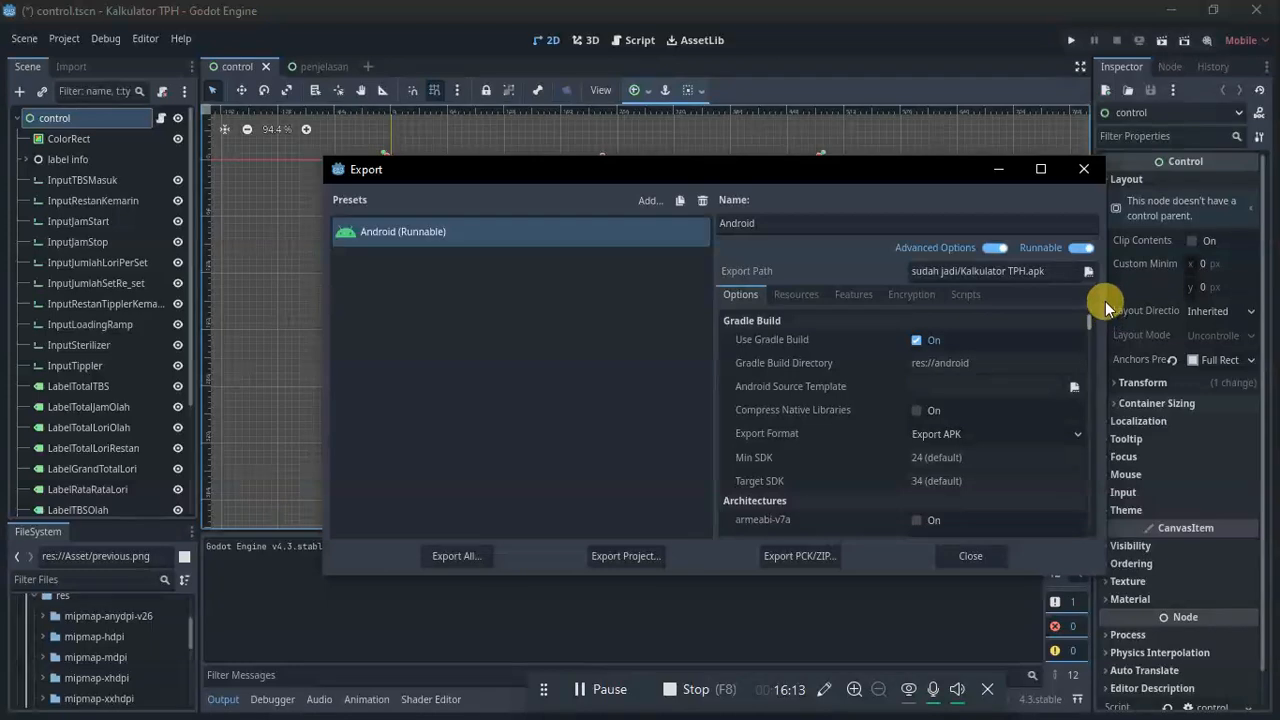
click(632, 558)
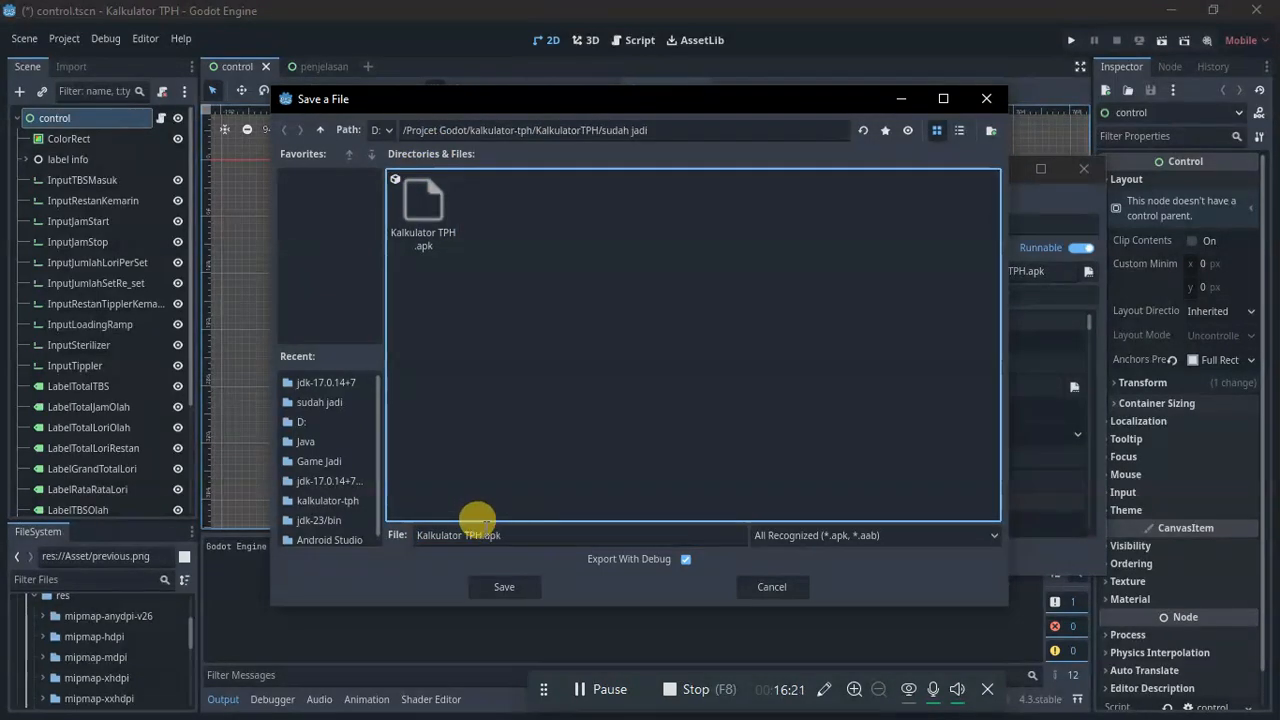
click(503, 533)
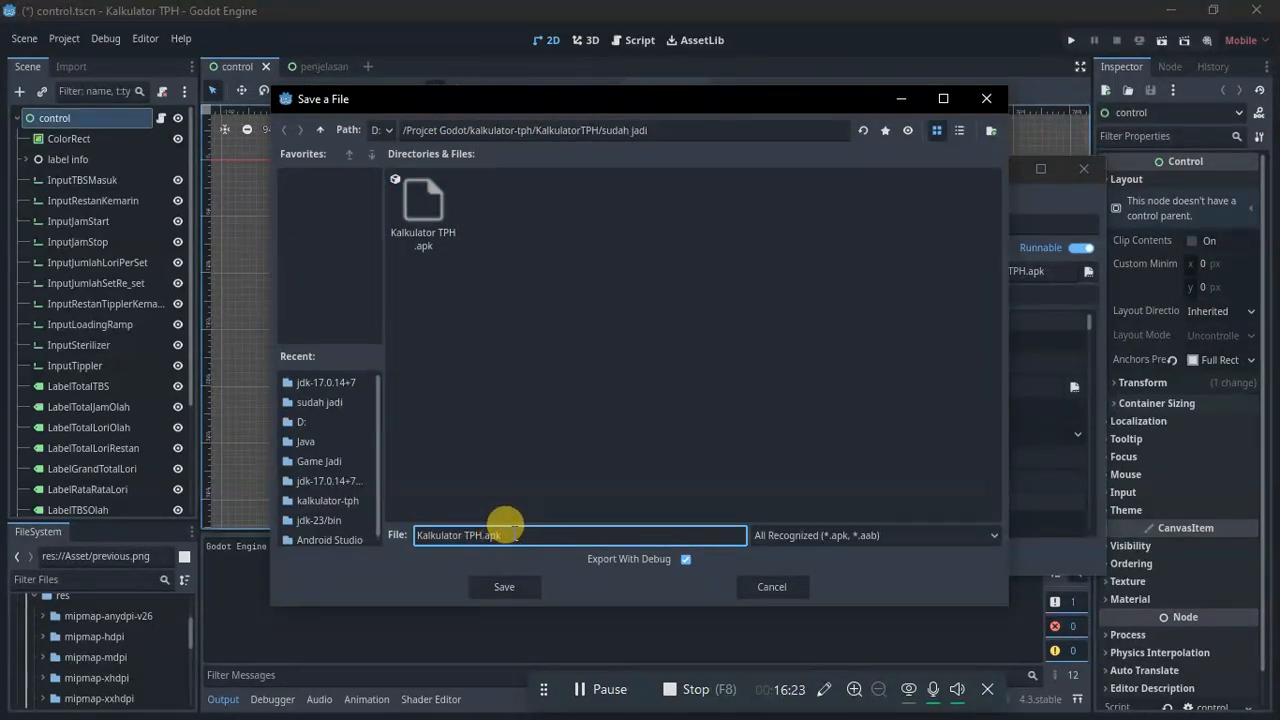
text(1)
click(689, 559)
click(689, 559)
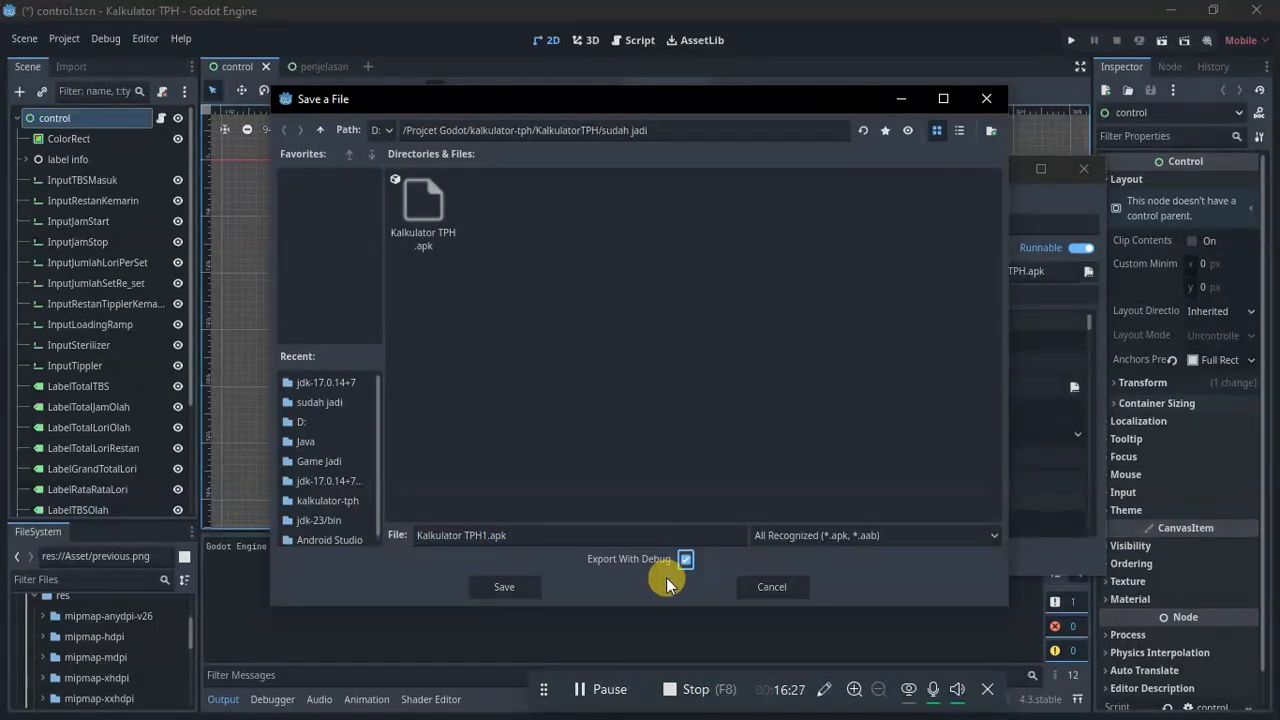
click(510, 589)
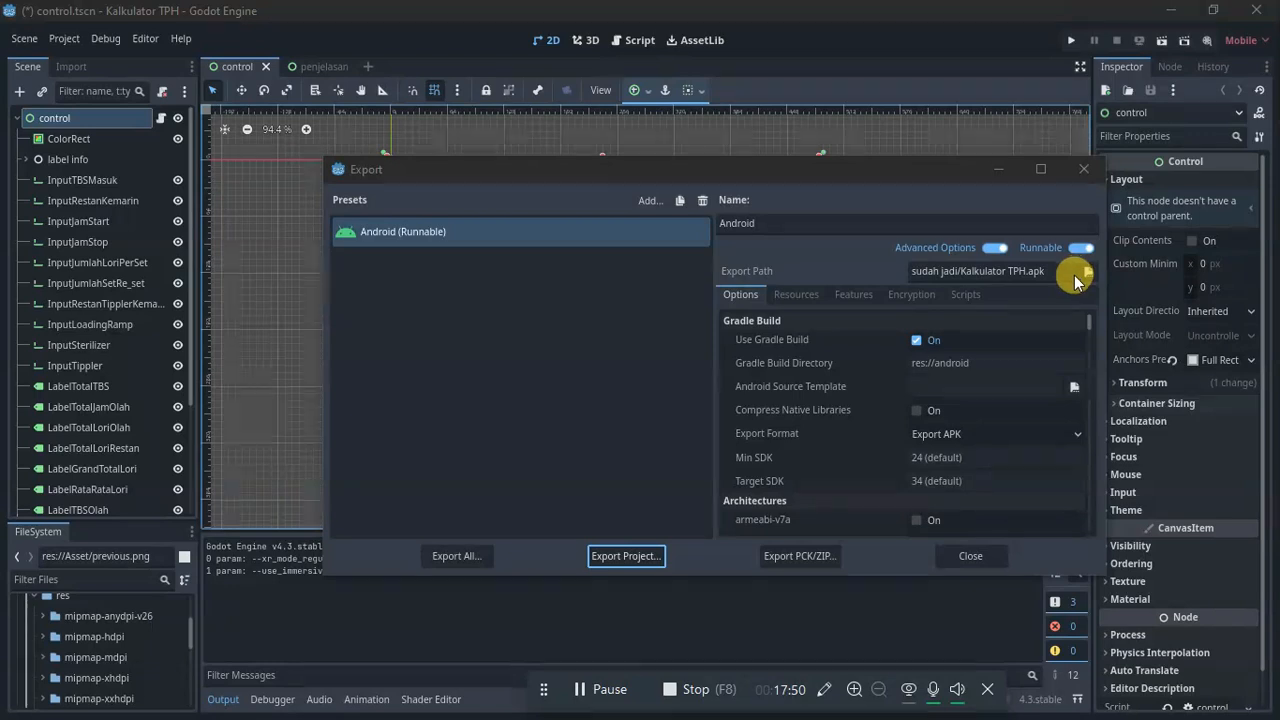
- Check the export path's location and find Kalkulator TPH1.apk in the sudah jadi folder in File Explorer
click(1088, 273)
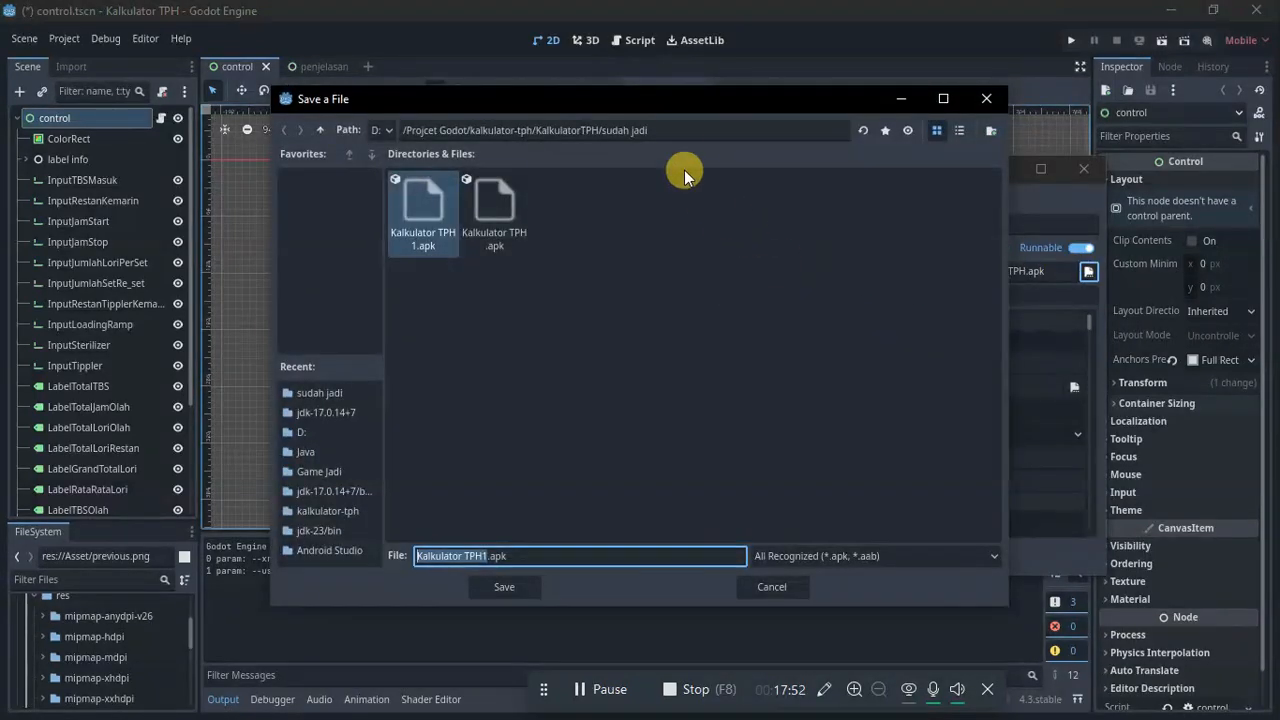
click(688, 127)
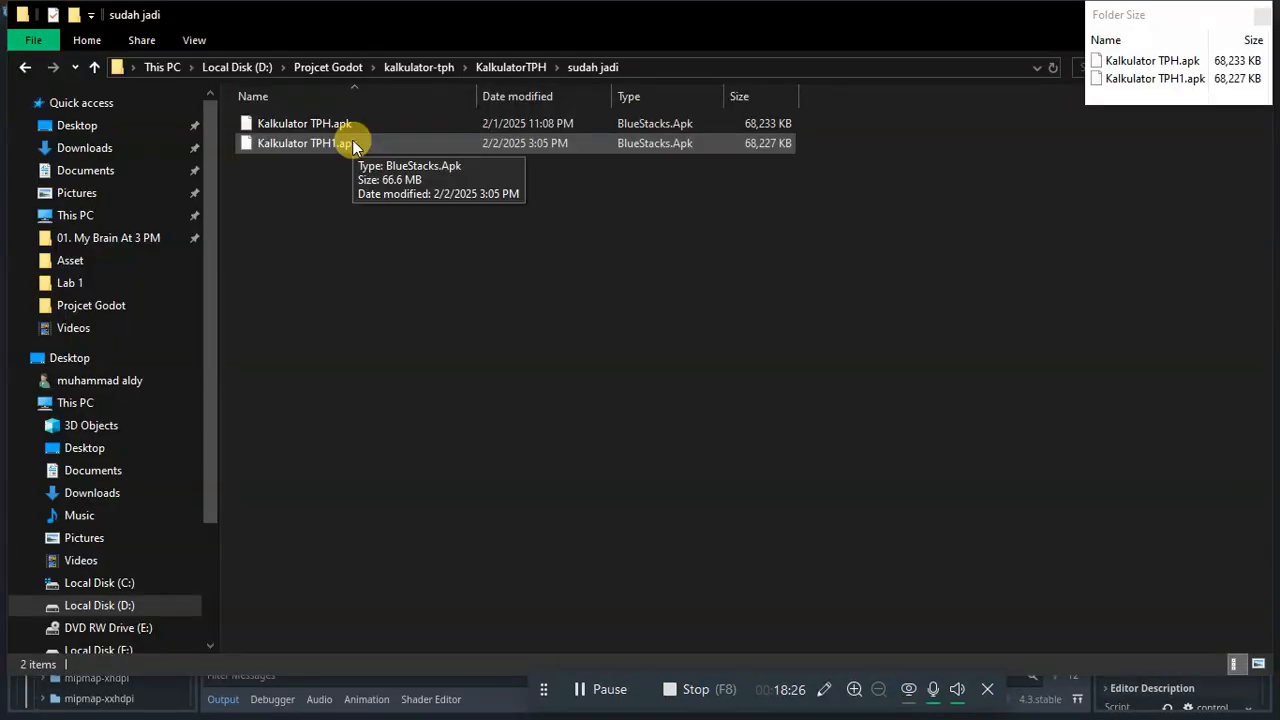
click(352, 143)
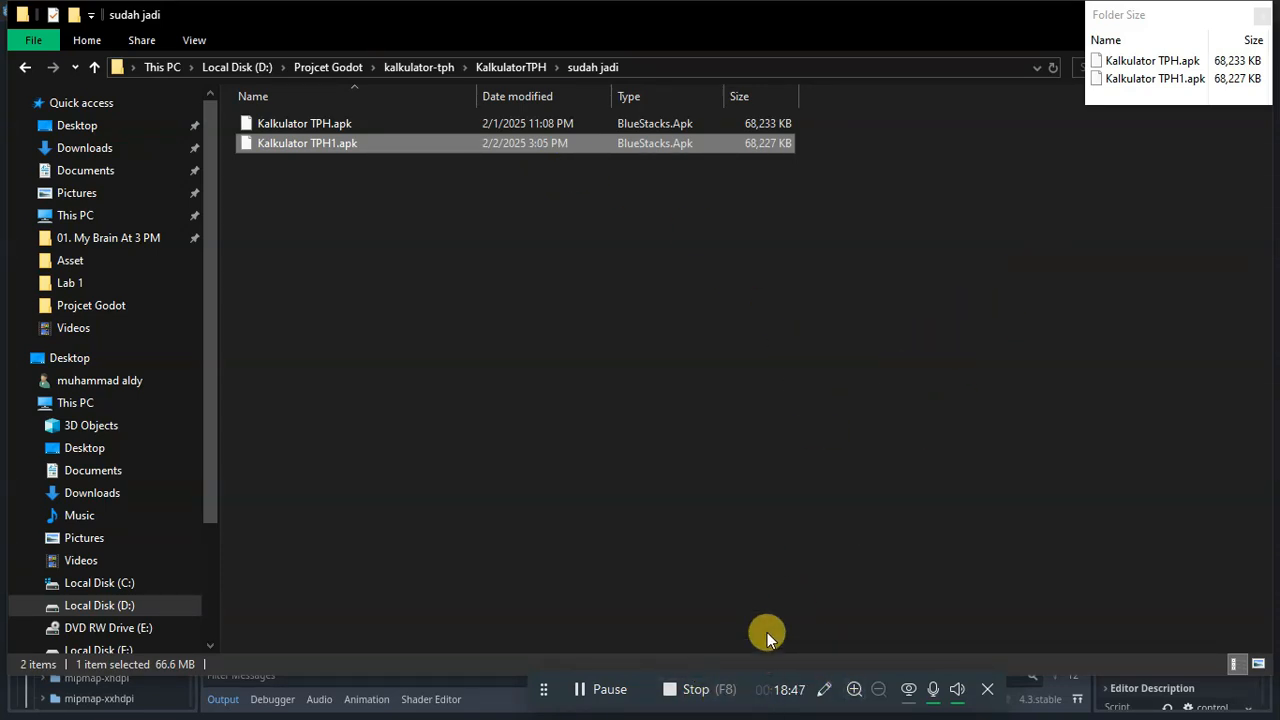
- Return to Godot, cancel the export path selection and close the Export window
key(super)
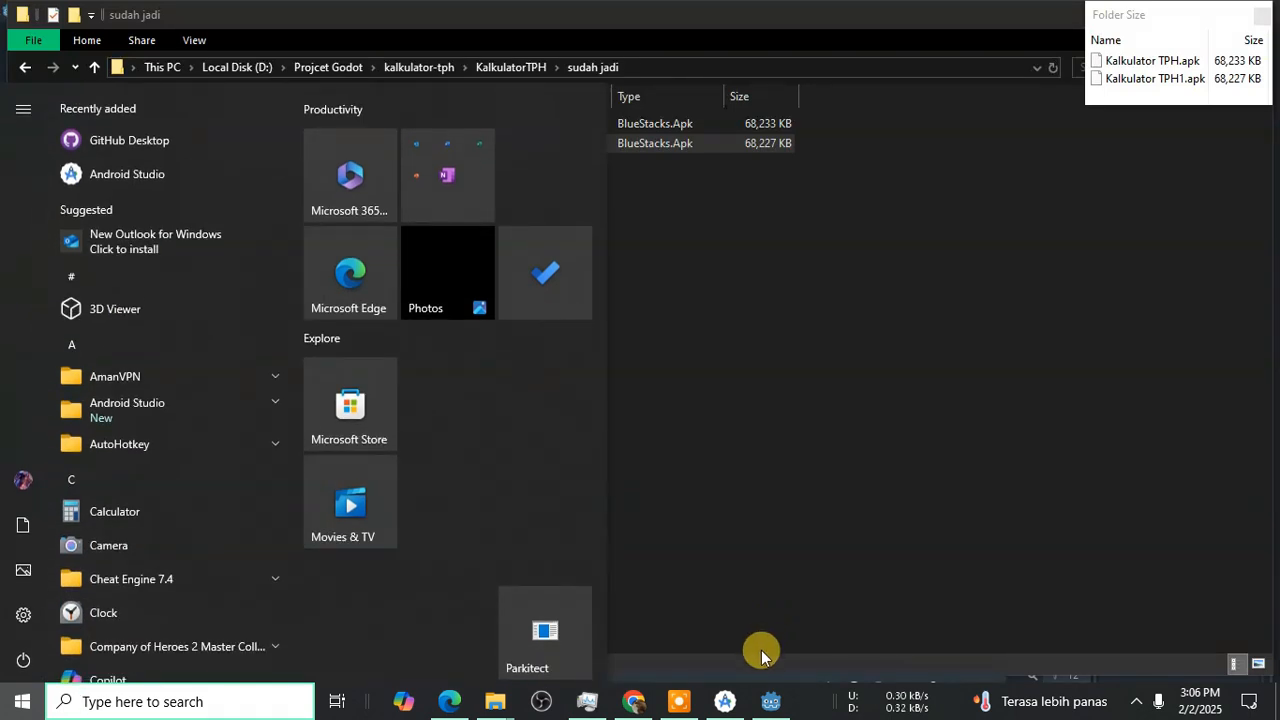
click(770, 708)
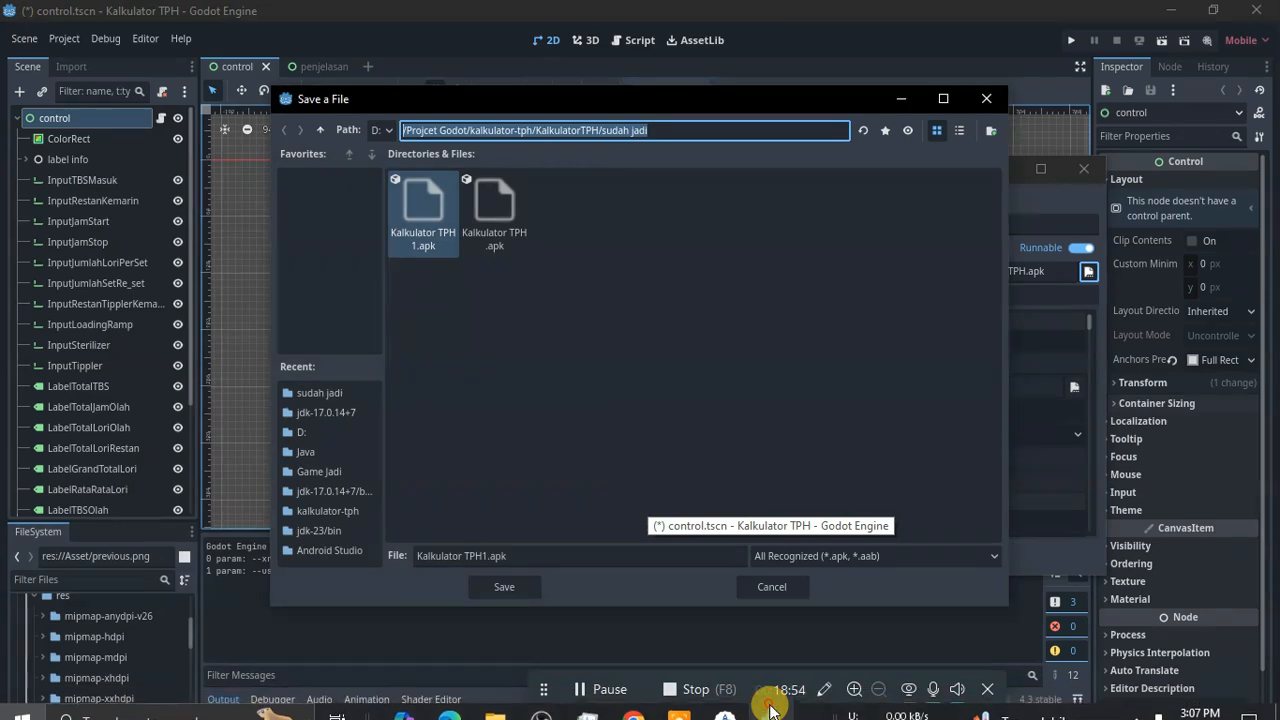
click(771, 588)
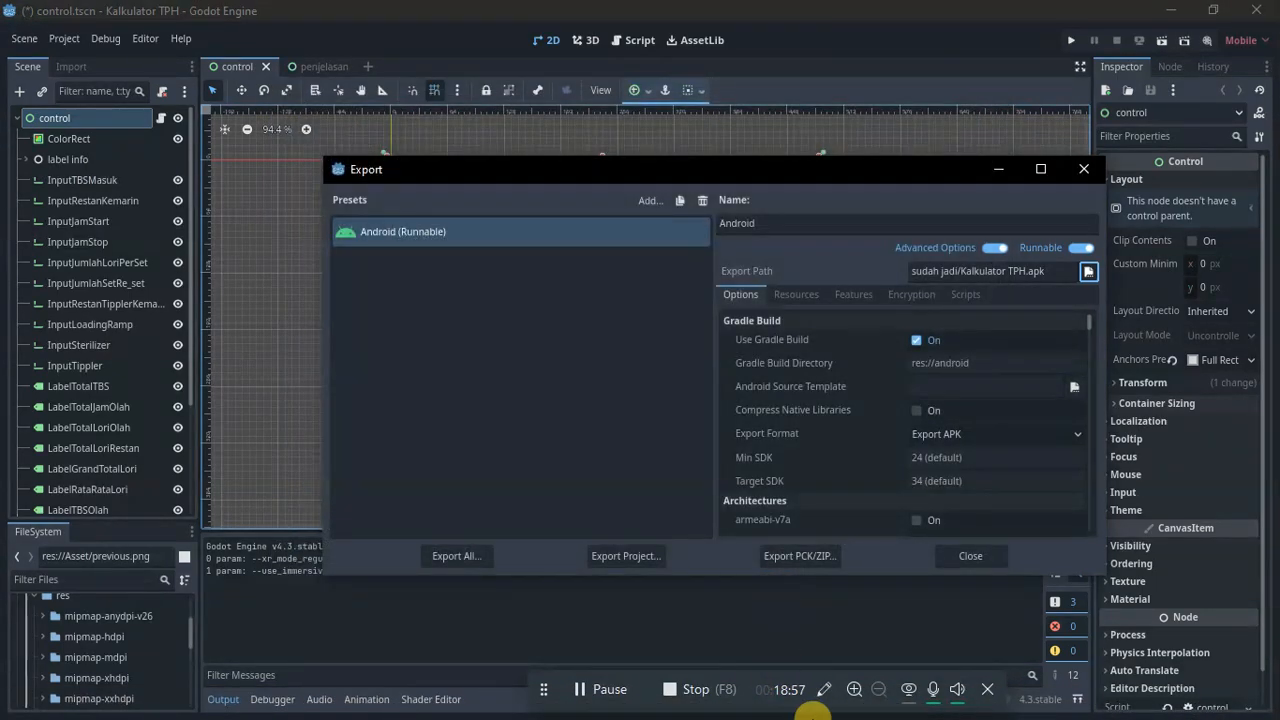
click(1083, 170)
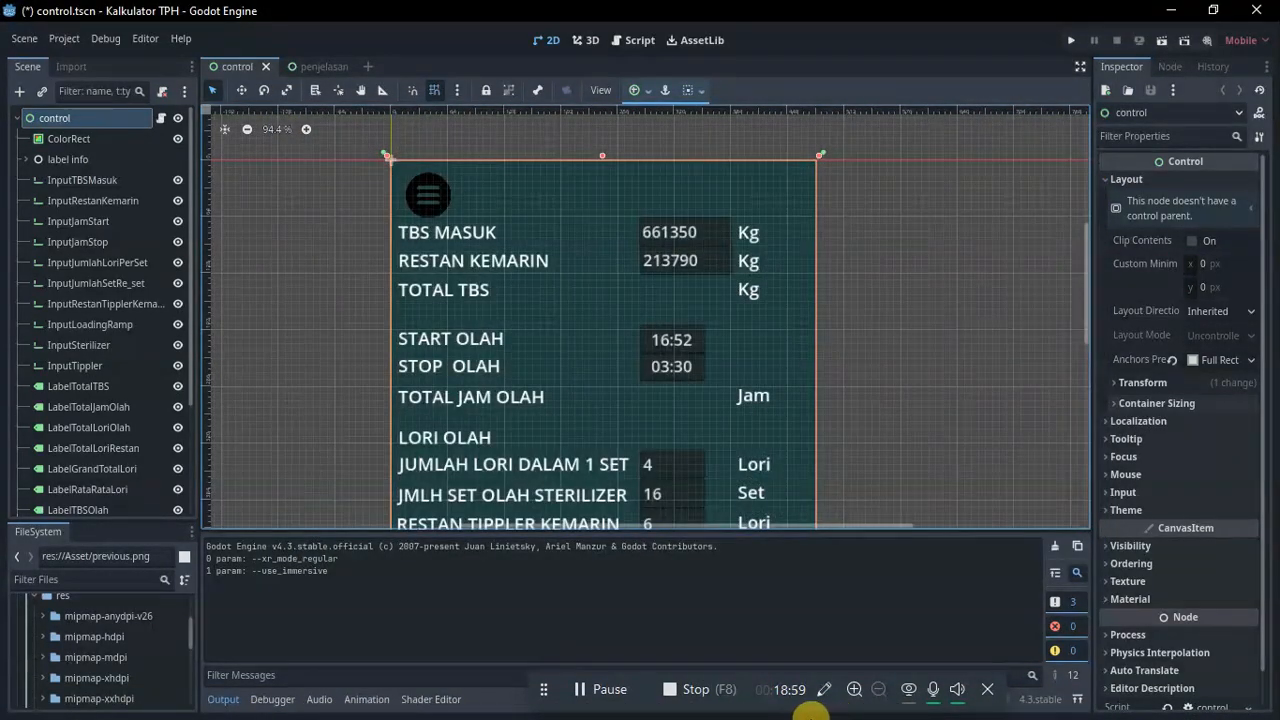
- Switch to Android Studio, open the SDK Manager and examine the build-tools versions among the SDK Tools
key(super)
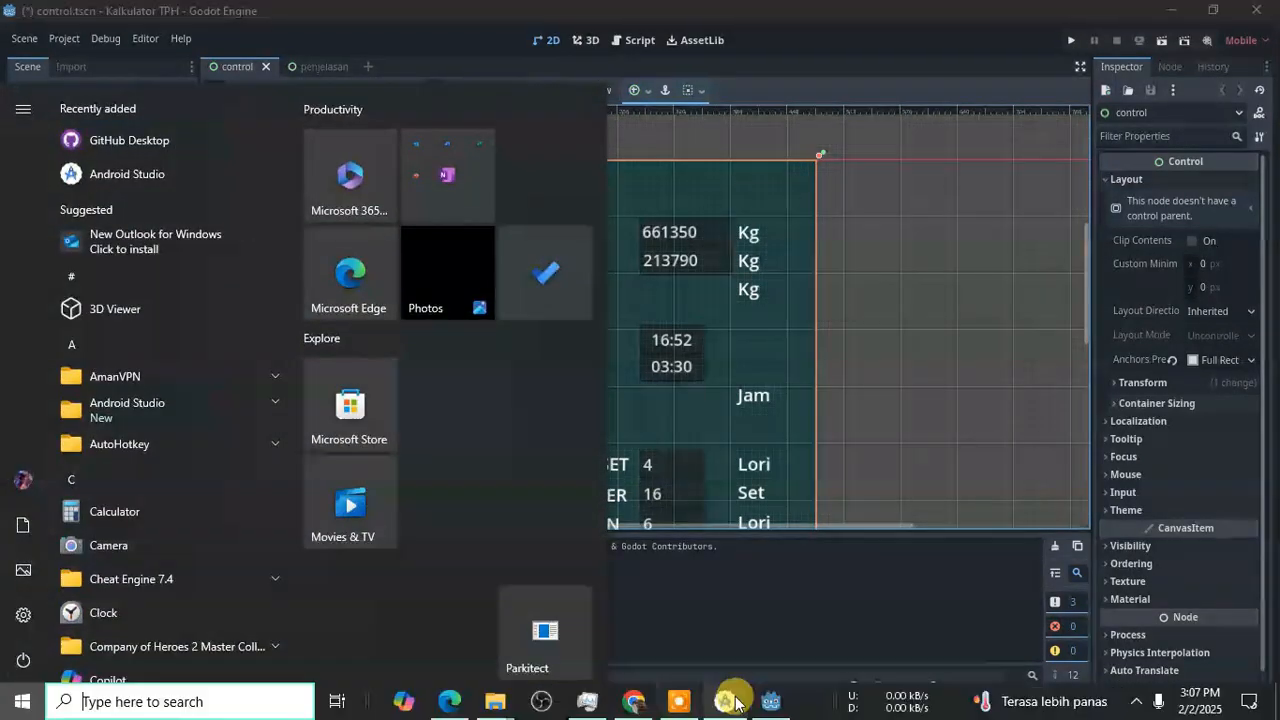
click(729, 703)
click(751, 431)
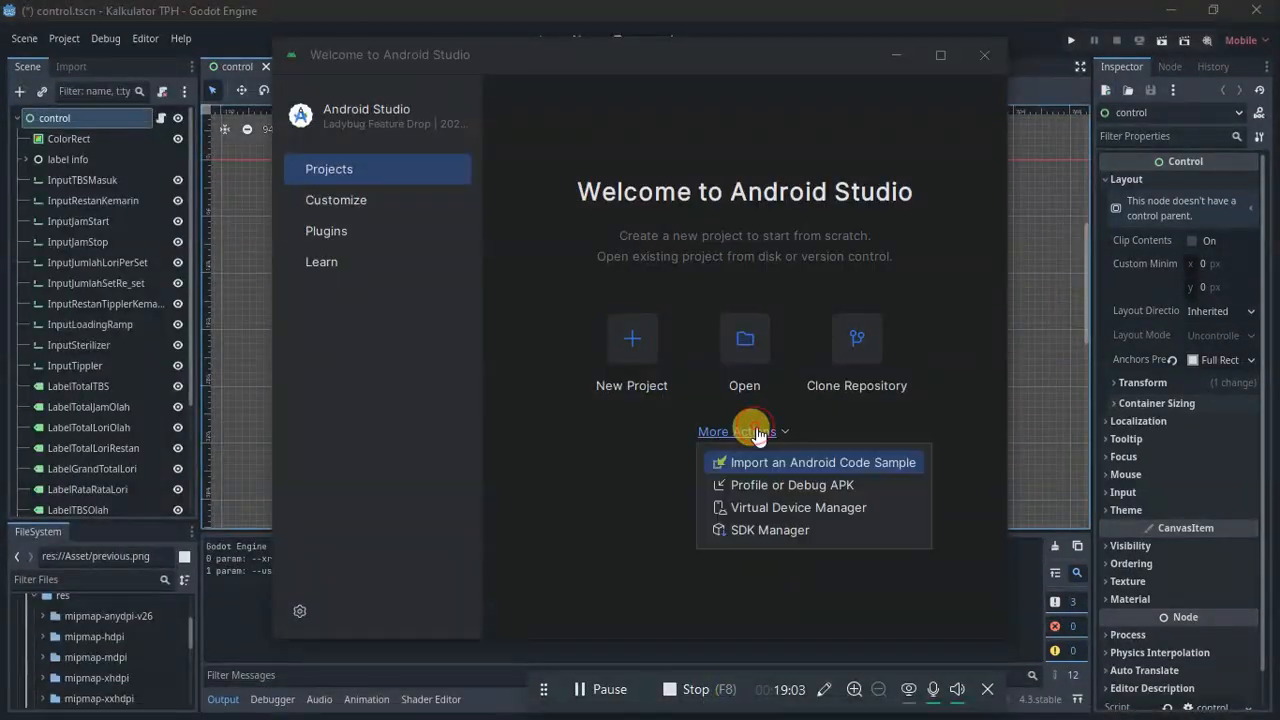
click(757, 529)
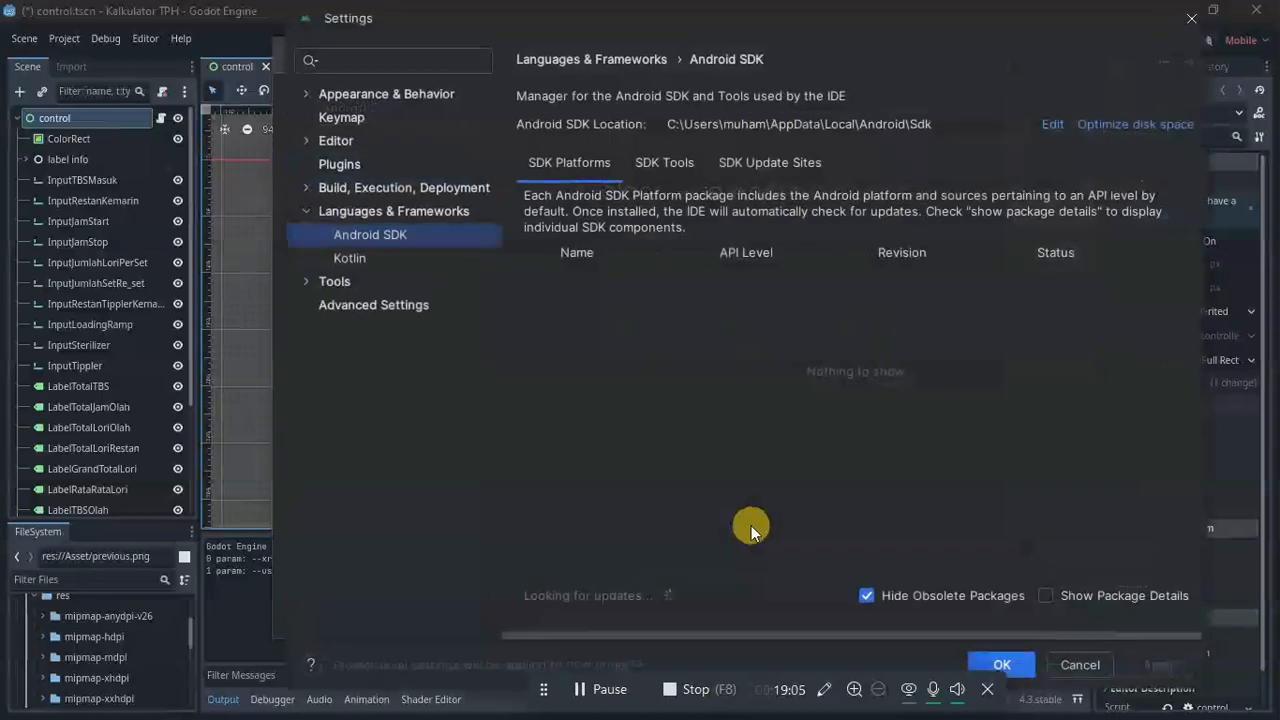
click(664, 162)
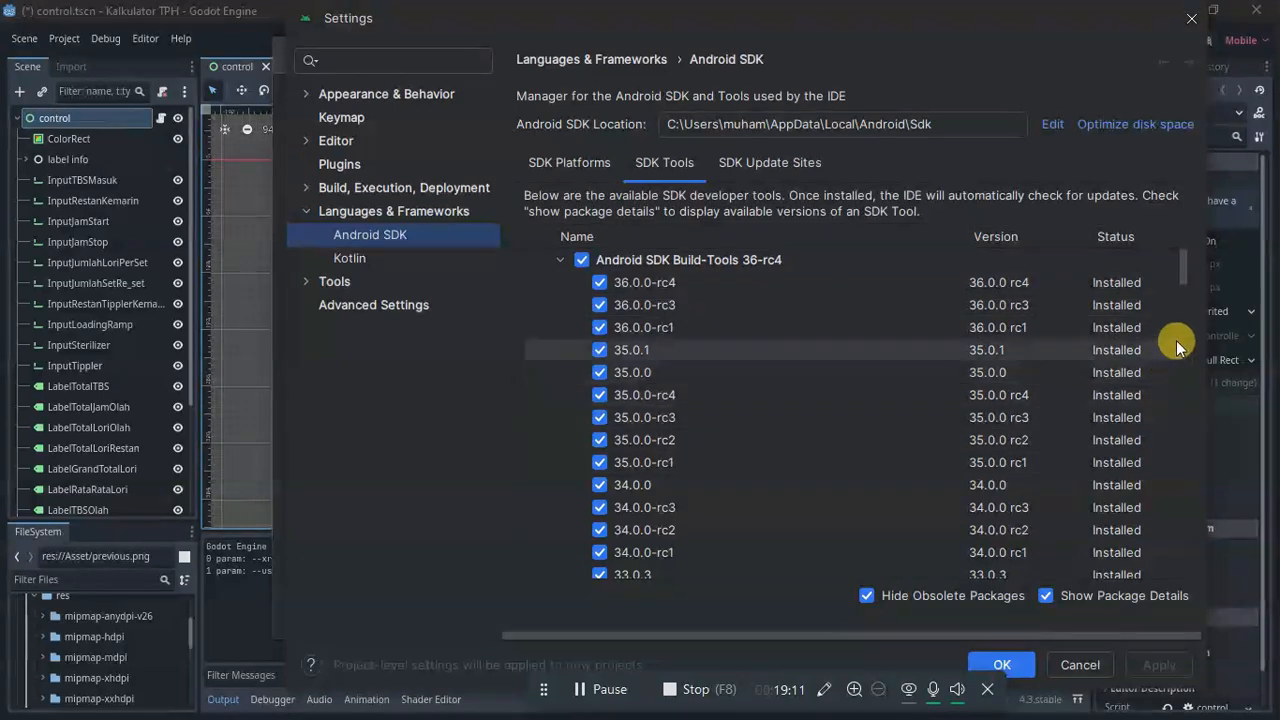
mouse_move(1183, 277)
mouse_down()
mouse_move(1190, 352)
mouse_move(1186, 297)
mouse_up()
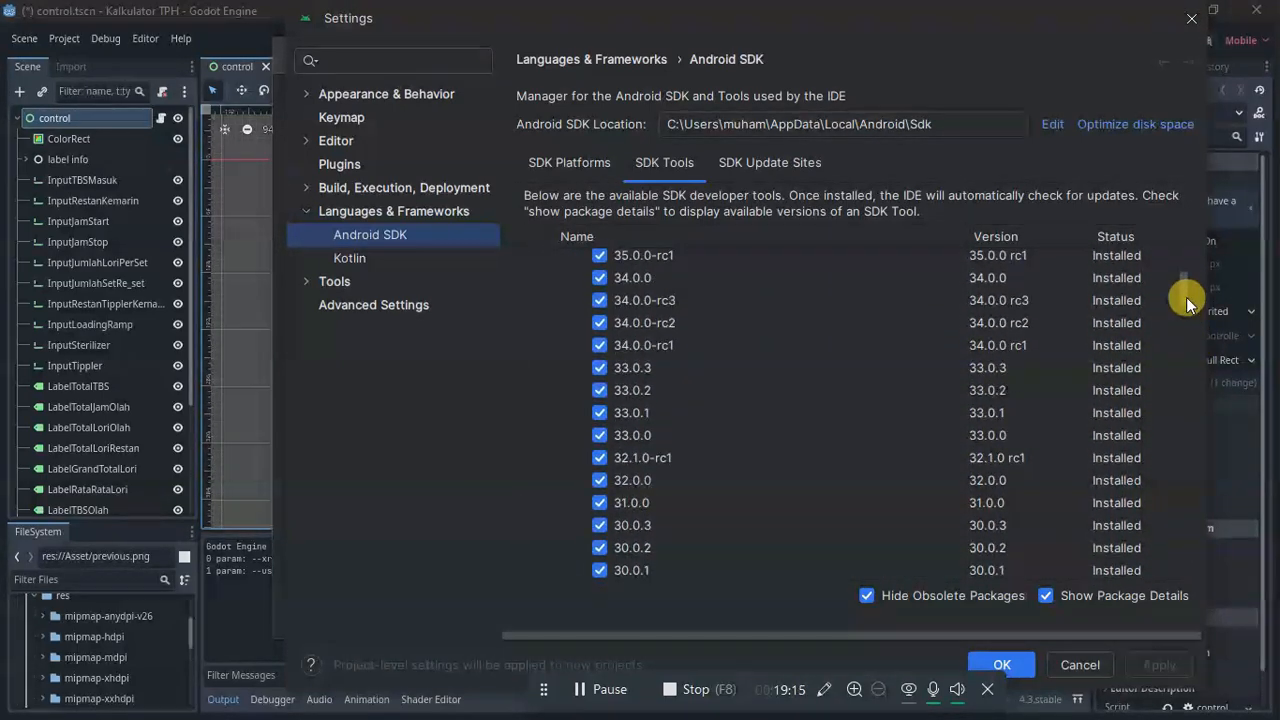